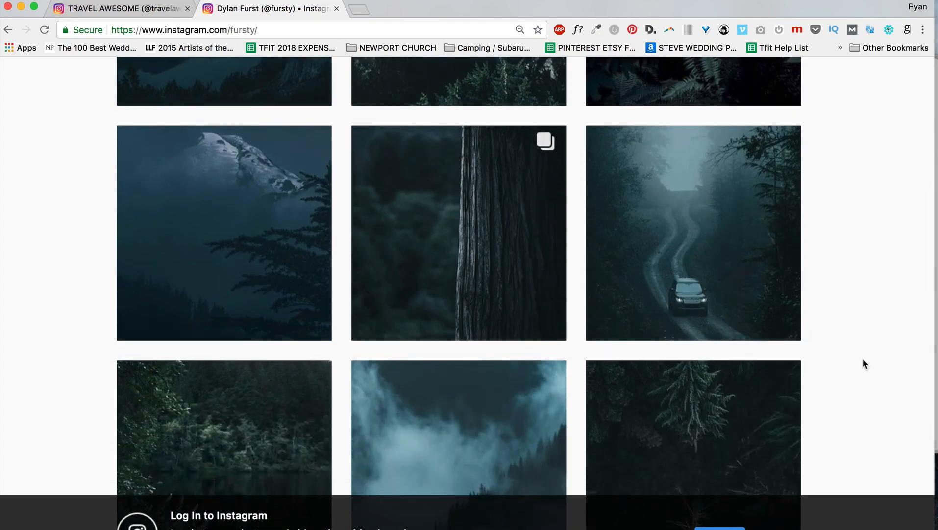
Step: Examine the colours and mood of the forest, mountain and waterfall photos down the photographer's Instagram feed
scroll(882, 345, down, 7)
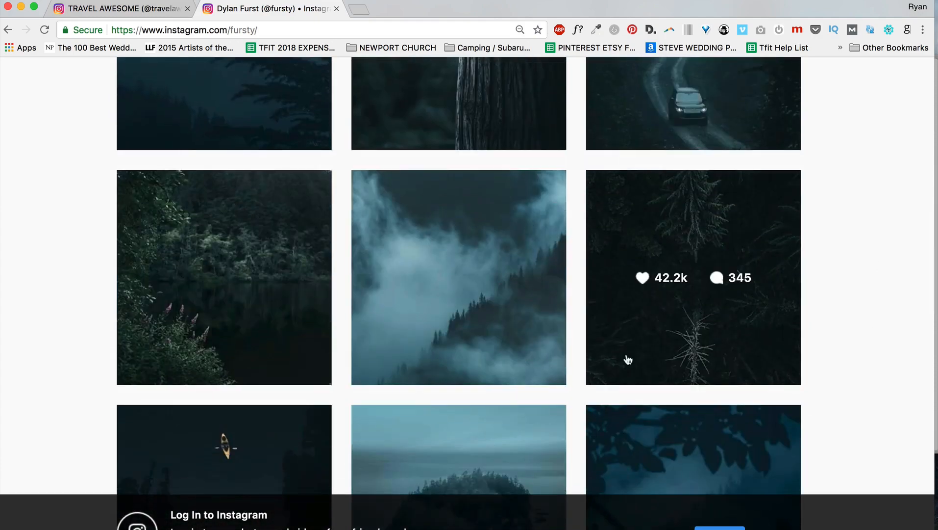
scroll(887, 273, down, 8)
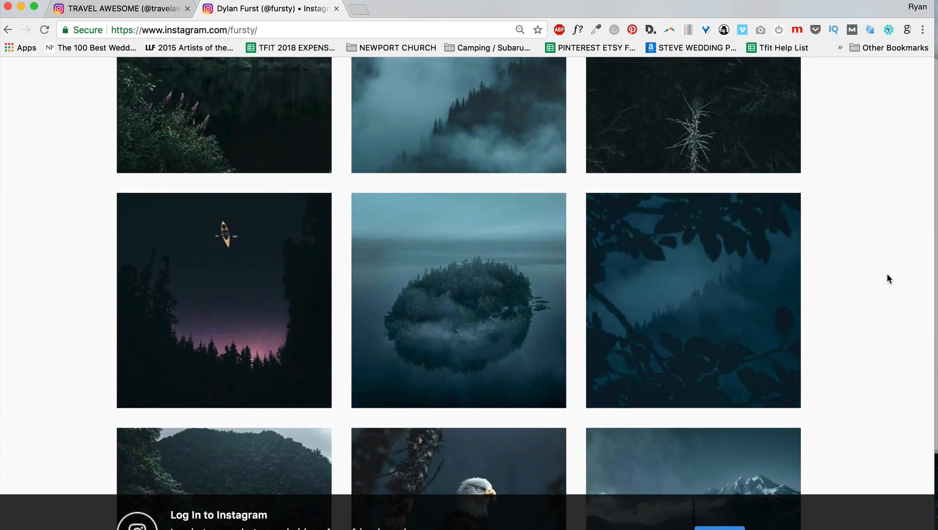
scroll(888, 277, down, 5)
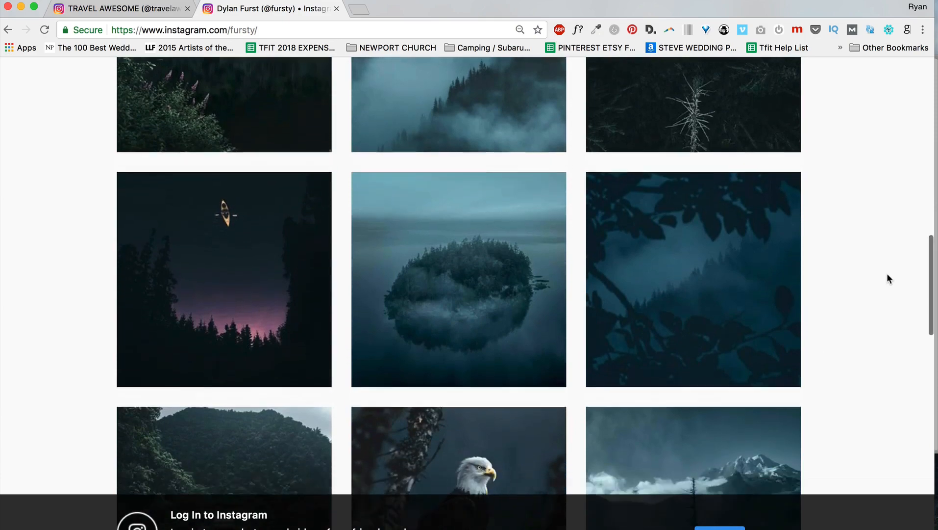
scroll(888, 275, down, 7)
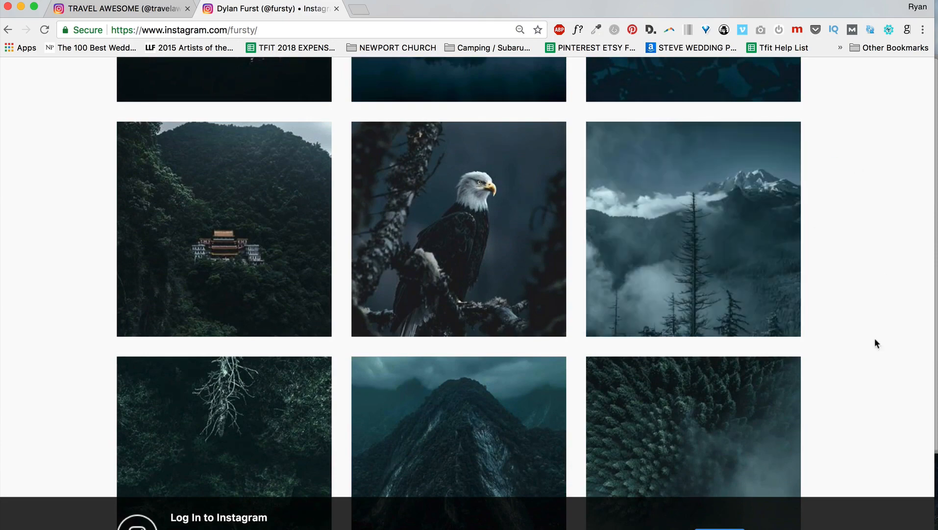
scroll(895, 294, down, 6)
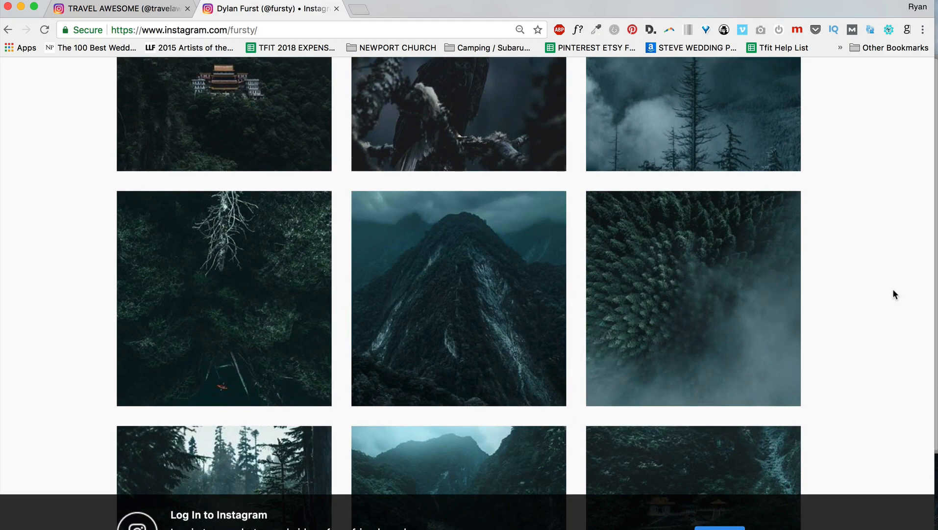
scroll(893, 290, down, 9)
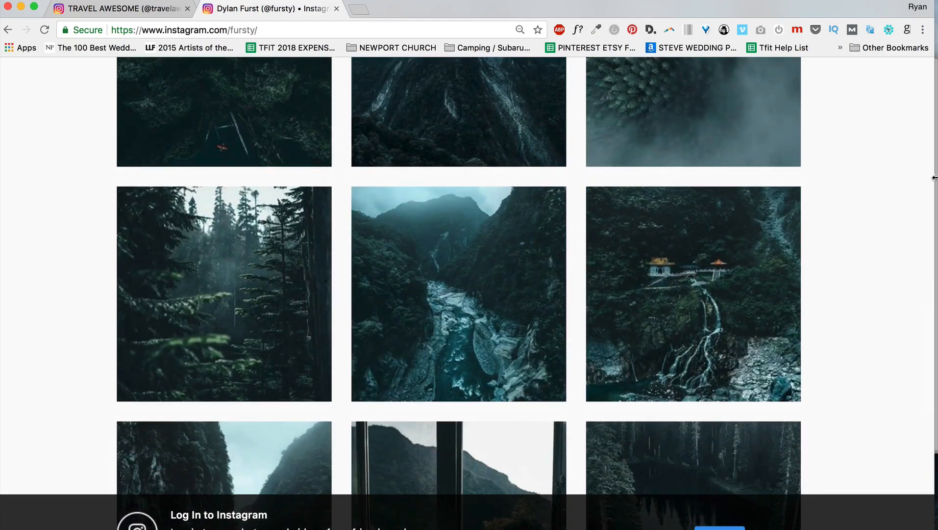
scroll(856, 384, down, 11)
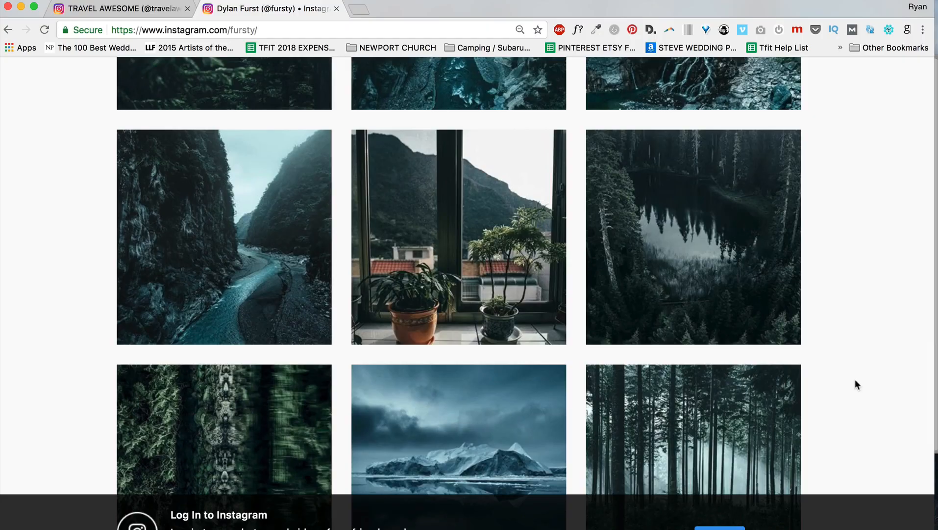
scroll(855, 381, down, 8)
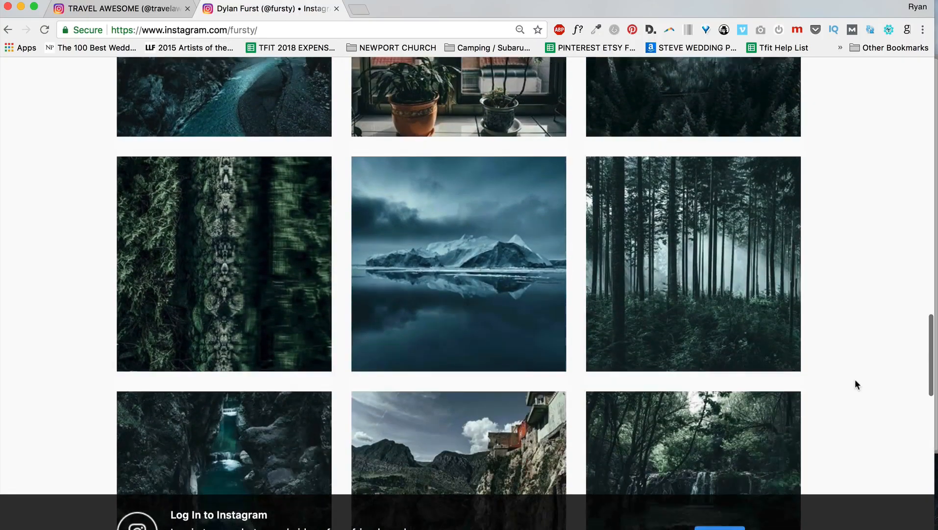
scroll(856, 382, down, 5)
scroll(856, 382, down, 6)
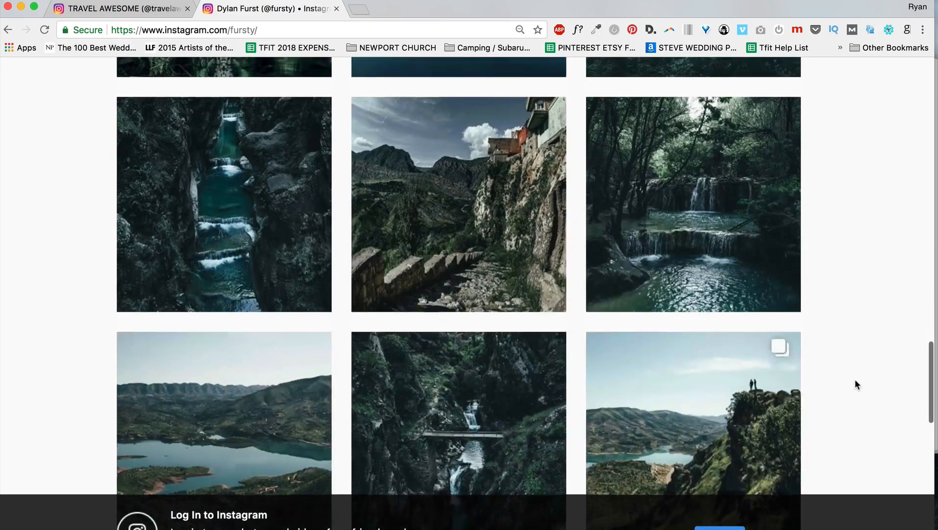
scroll(857, 384, down, 6)
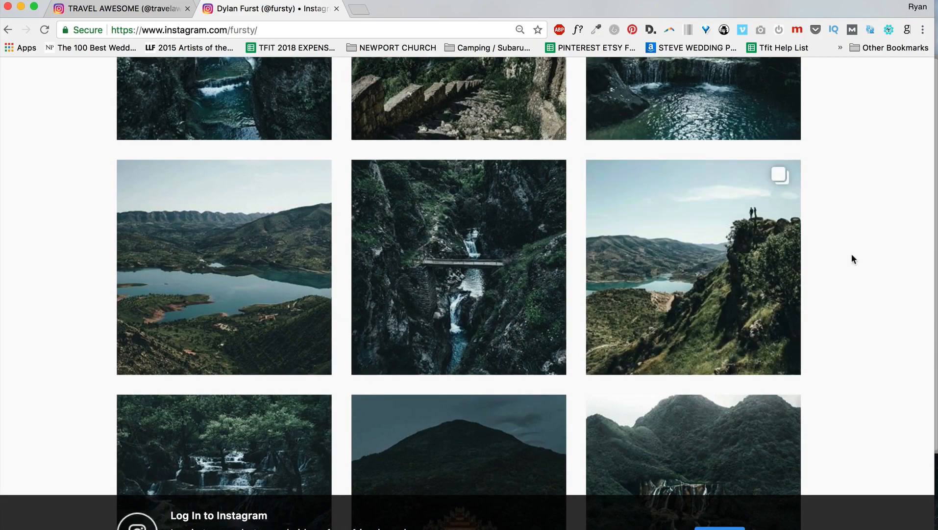
Step: Go back to the river canyon photos and review the feed's consistent dark look down to the husky and rainy window posts
scroll(746, 273, up, 10)
scroll(746, 273, up, 10)
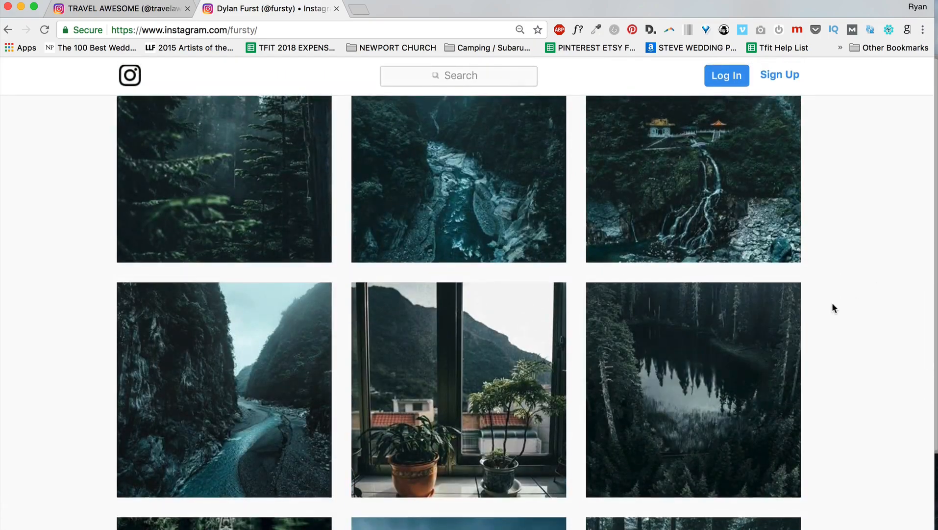
scroll(832, 304, up, 4)
scroll(832, 304, down, 9)
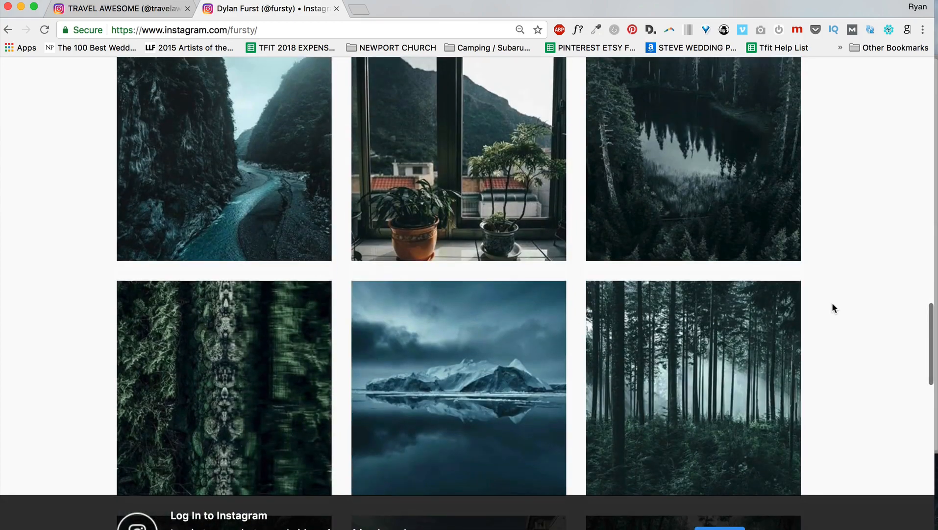
scroll(833, 304, down, 4)
scroll(833, 304, down, 4)
scroll(832, 308, down, 6)
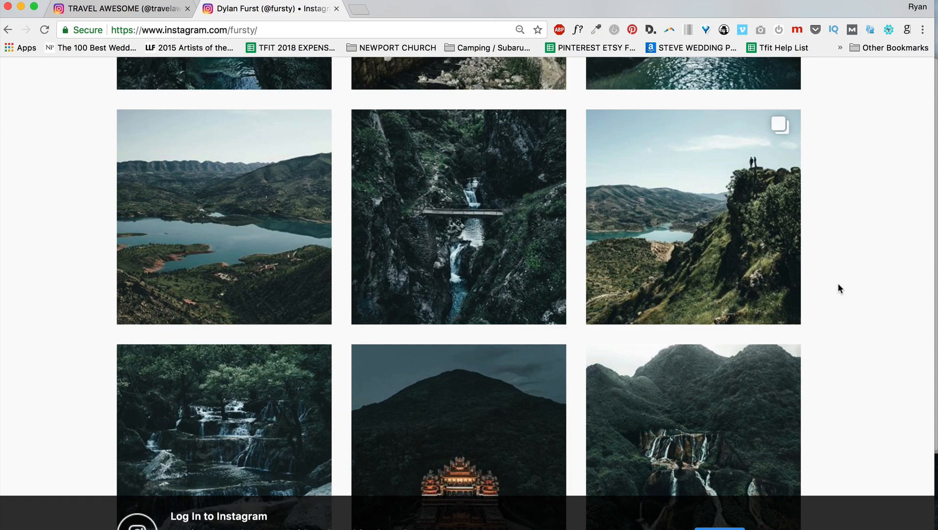
scroll(839, 288, down, 8)
scroll(838, 287, down, 4)
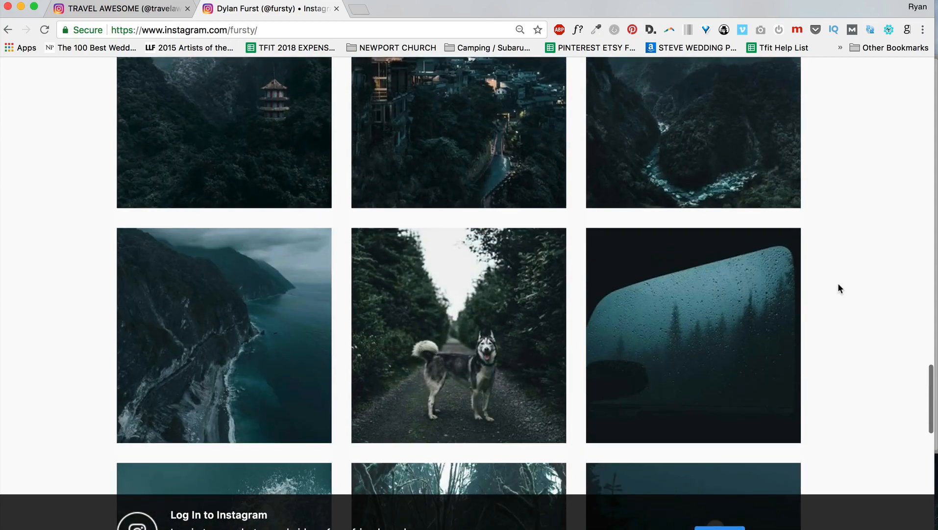
Step: Switch to the TRAVEL AWESOME profile and examine the colours and subjects of its posts down to the beach and seaside breakfast photos
click(133, 10)
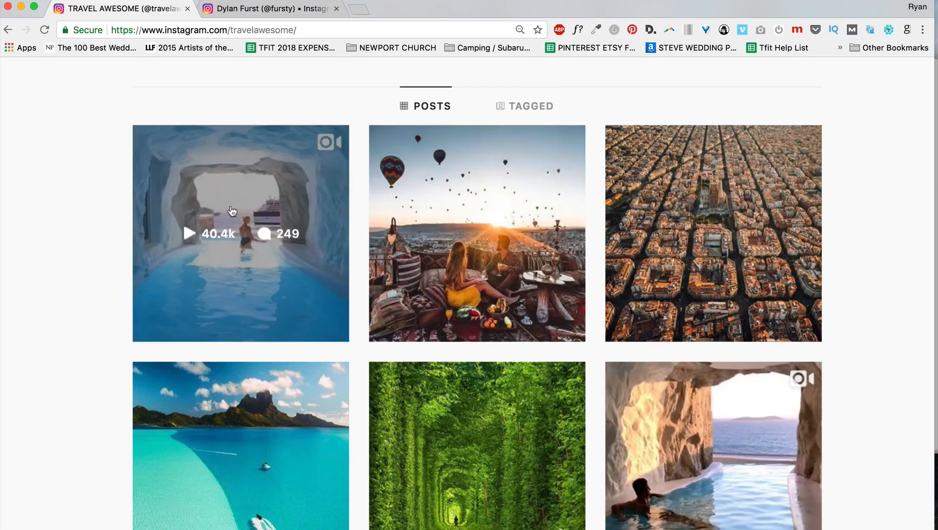
scroll(121, 400, down, 5)
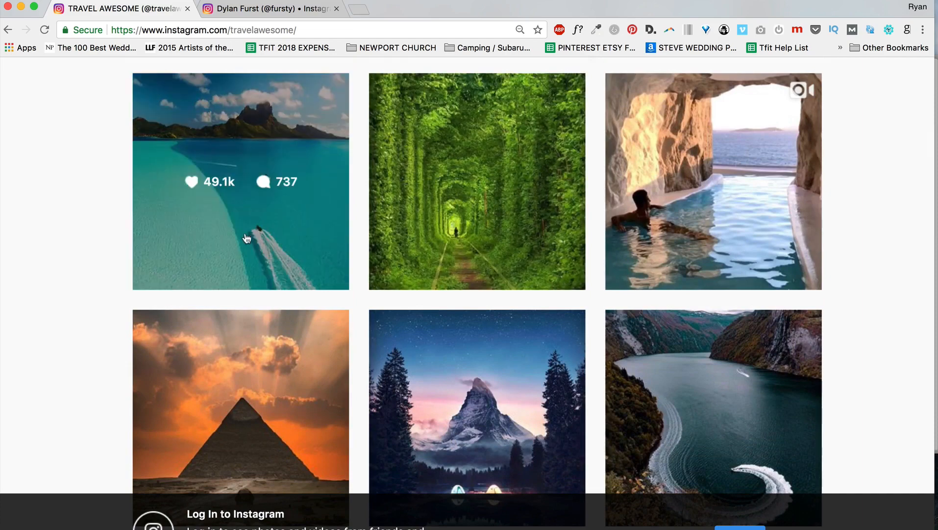
scroll(424, 286, down, 4)
scroll(424, 286, down, 4)
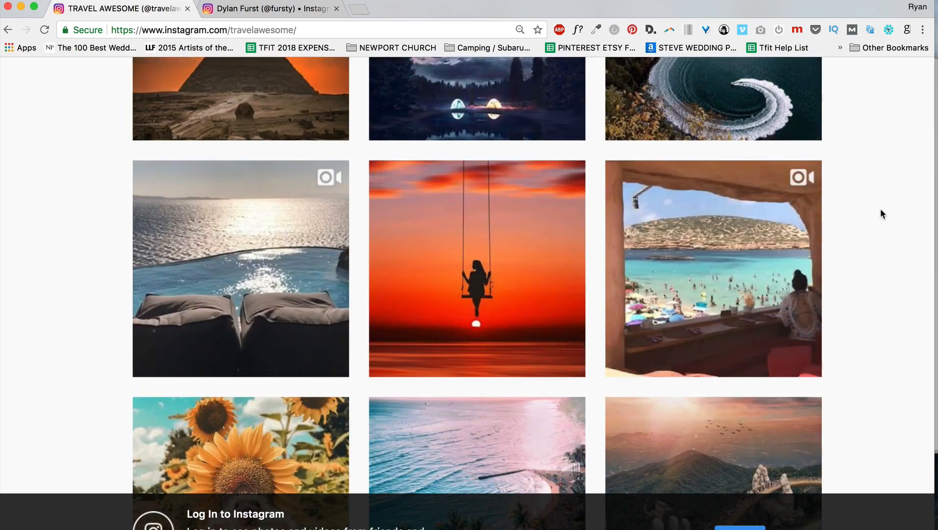
scroll(881, 209, down, 4)
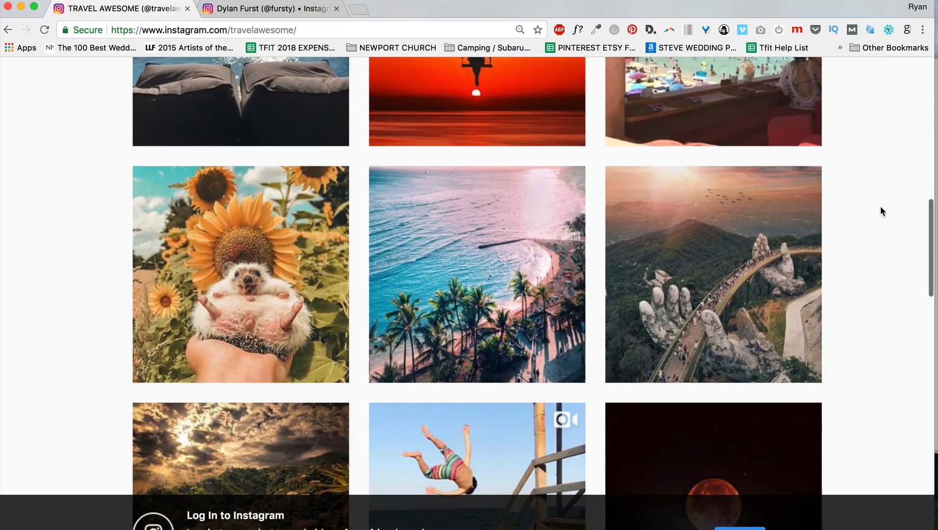
scroll(881, 211, down, 2)
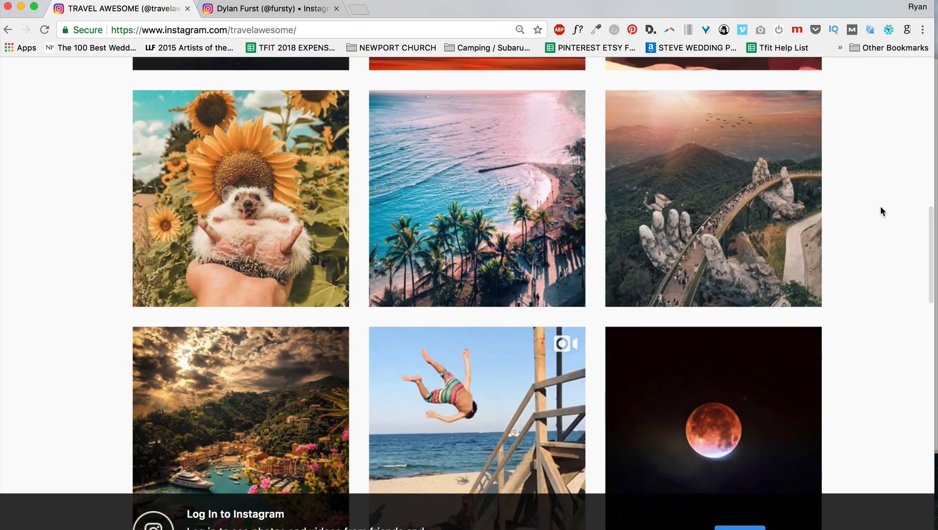
scroll(882, 211, down, 4)
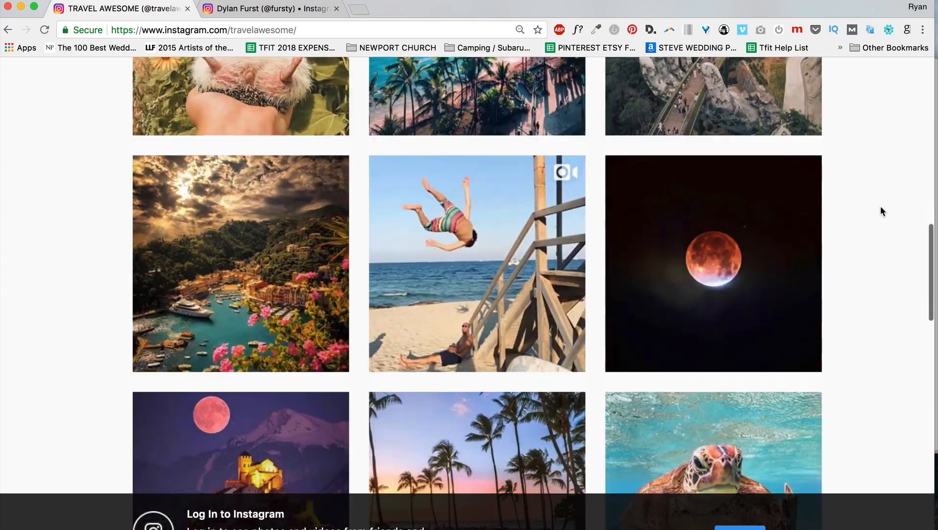
scroll(882, 211, down, 6)
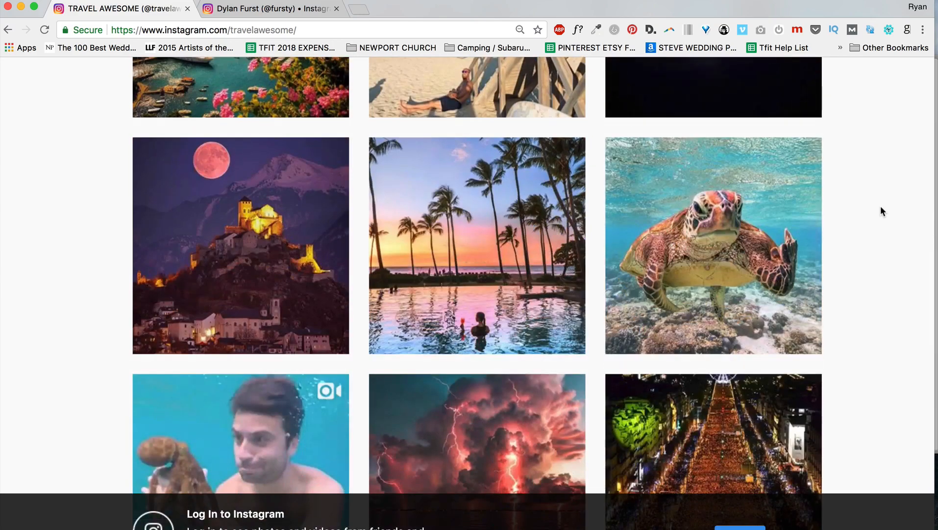
scroll(881, 211, down, 2)
scroll(881, 212, down, 1)
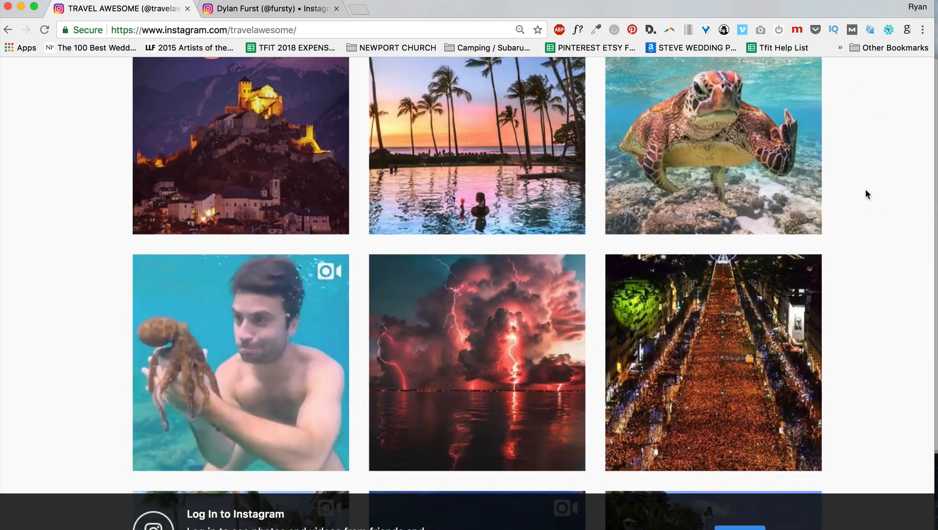
scroll(865, 201, up, 2)
scroll(865, 201, down, 4)
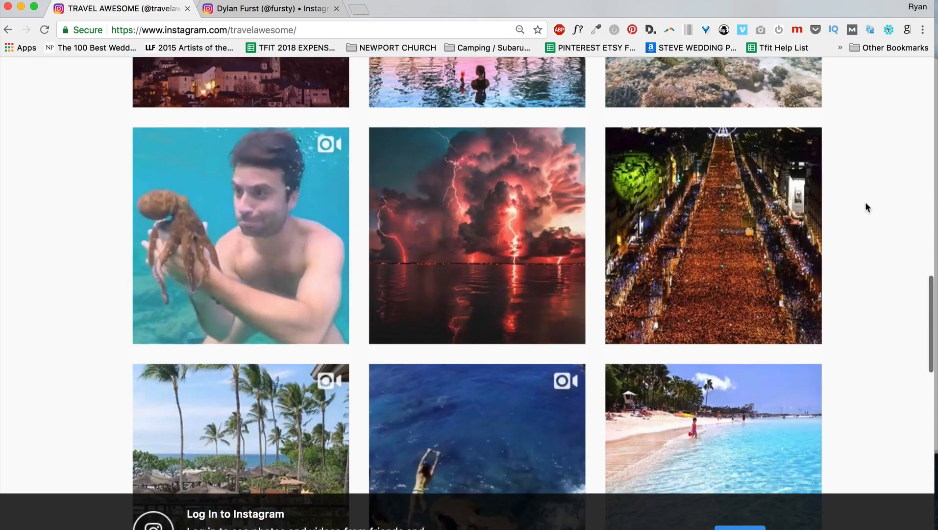
scroll(865, 201, down, 3)
scroll(865, 201, down, 5)
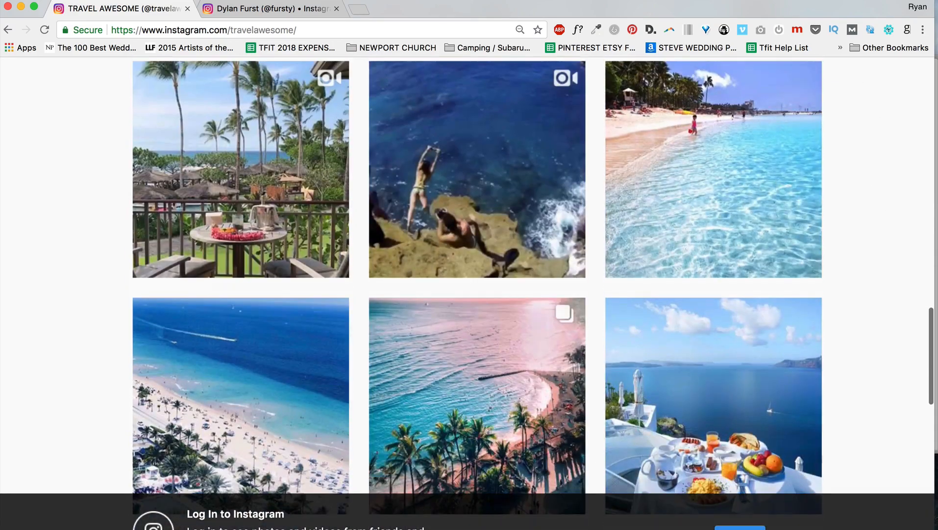
Step: Return to the photographer's dark-toned profile and review the temple, pagoda and husky posts for comparison
click(258, 8)
scroll(614, 339, up, 4)
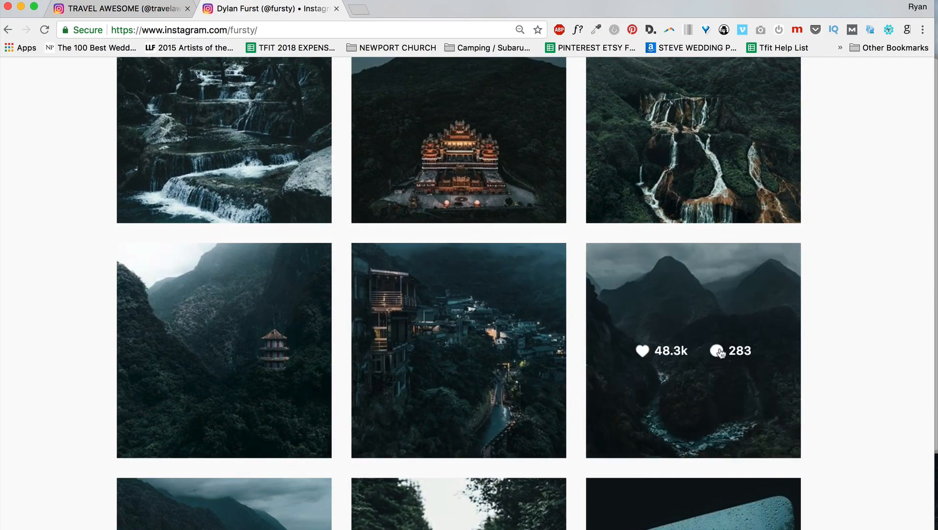
scroll(788, 339, down, 4)
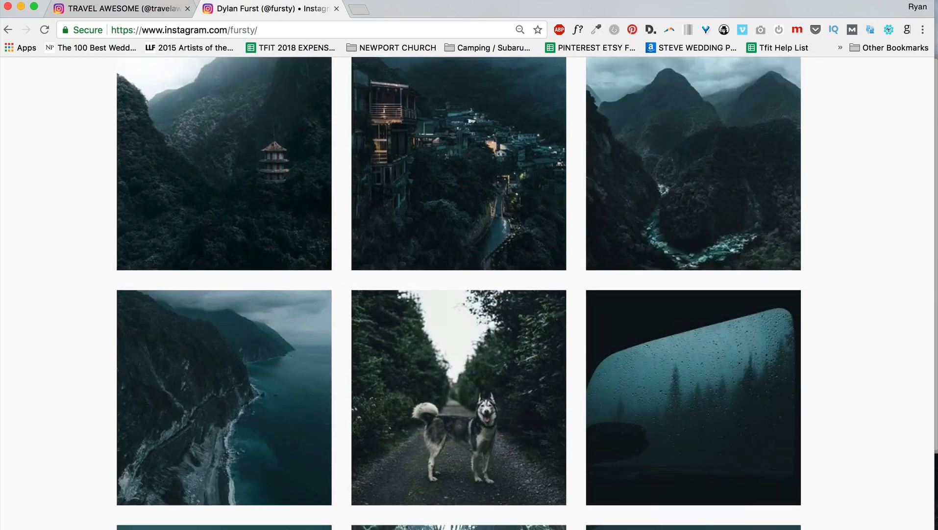
Step: Switch back to the TRAVEL AWESOME profile and examine its sunset, puppy, volcano and airplane window posts
click(136, 10)
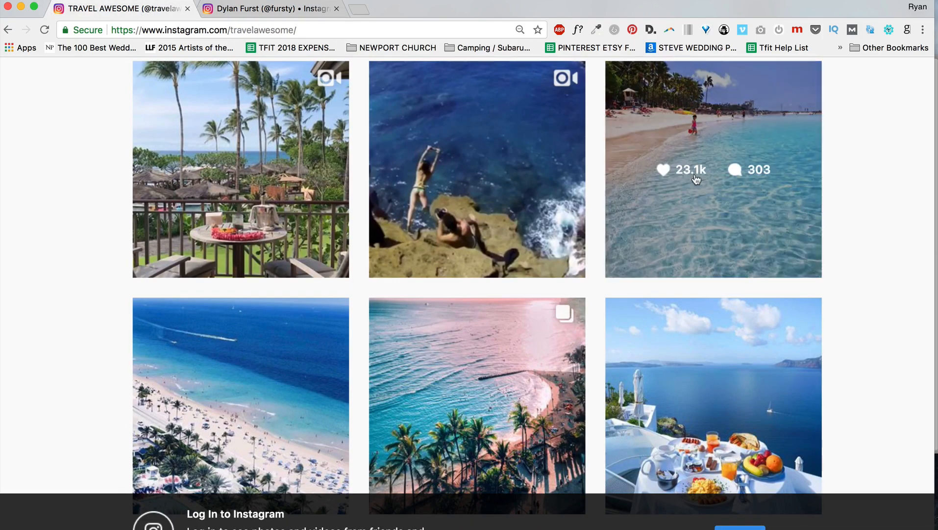
scroll(696, 179, down, 5)
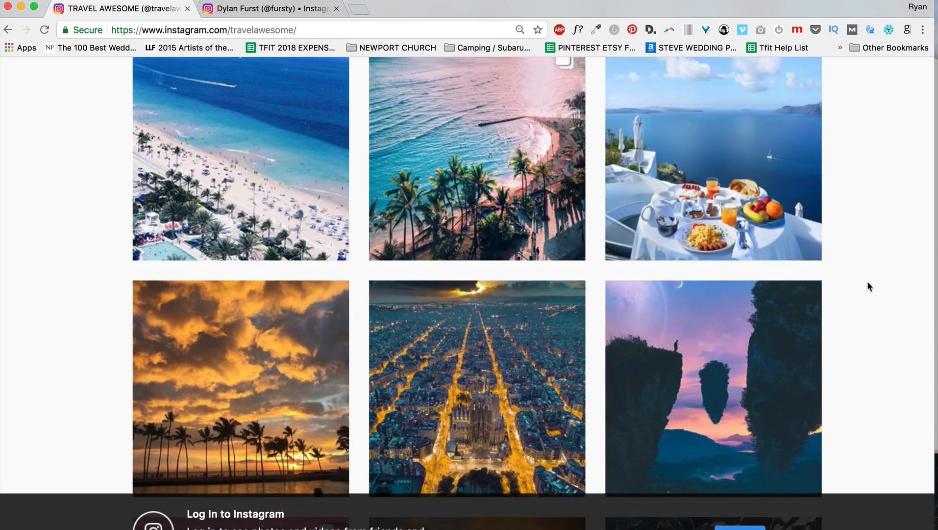
scroll(869, 286, down, 4)
scroll(868, 286, down, 3)
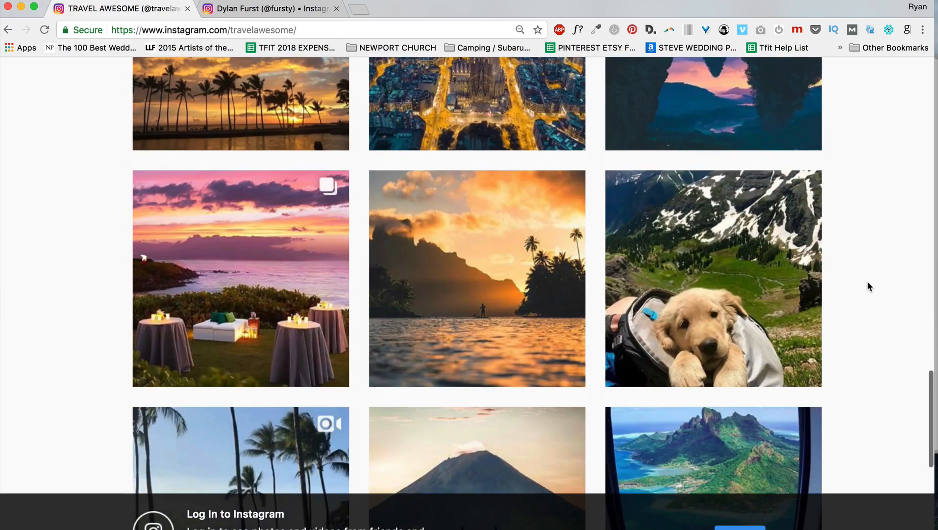
scroll(867, 283, down, 5)
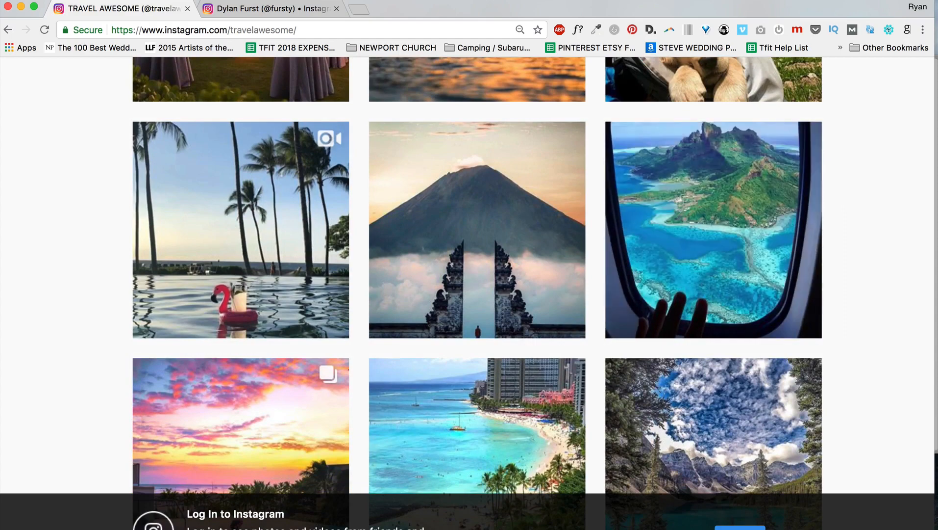
Step: Alternate between the photographer's profile and TRAVEL AWESOME to compare the overall style of the two photo grids
click(258, 10)
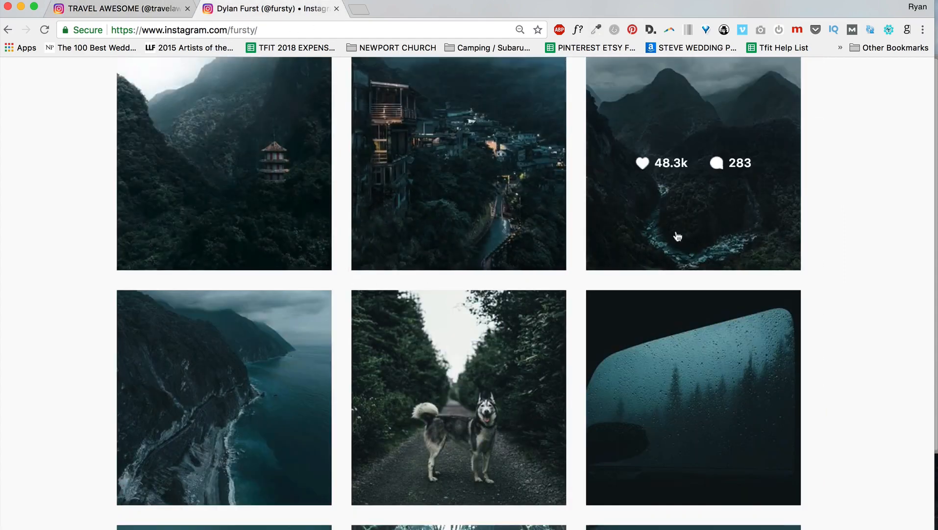
scroll(619, 228, up, 3)
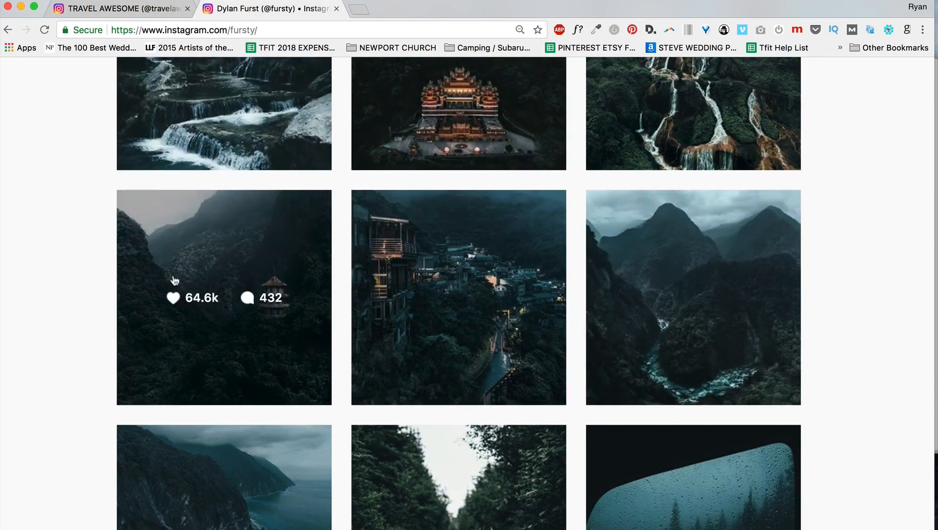
click(113, 10)
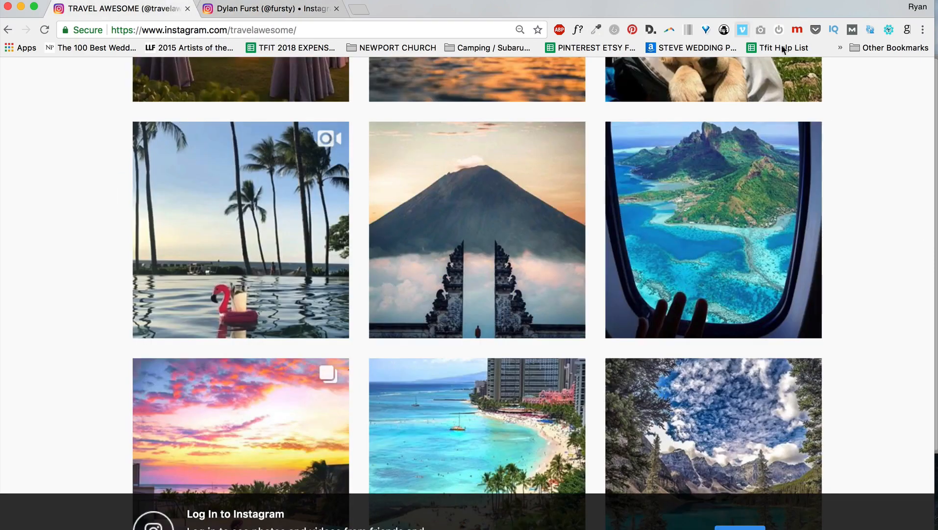
scroll(831, 230, down, 5)
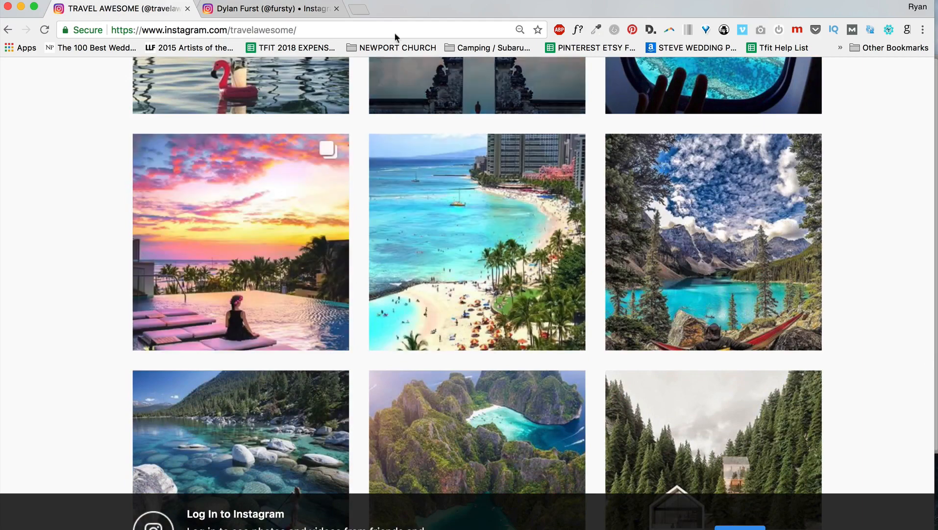
click(235, 10)
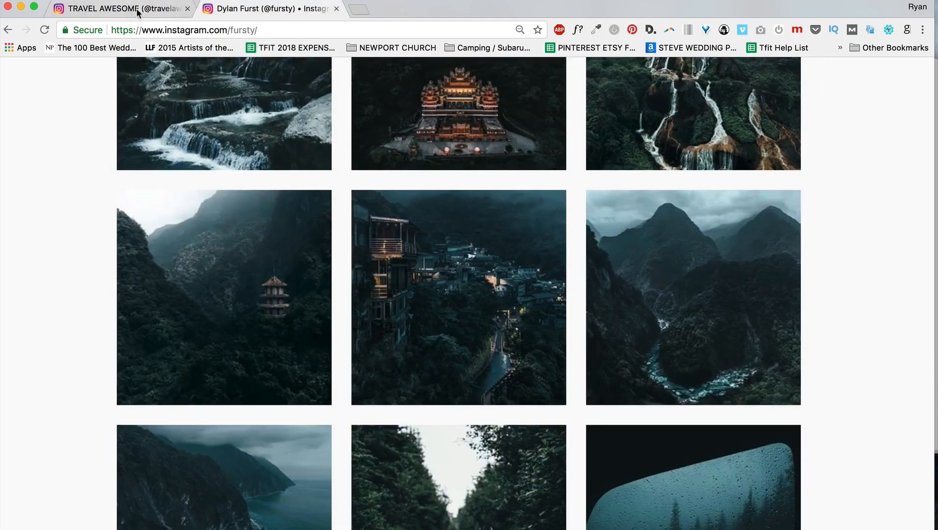
Step: Examine more of the TRAVEL AWESOME feed, down to the lake, sunset and cave posts, and compare it with the photographer's dark grid
click(138, 11)
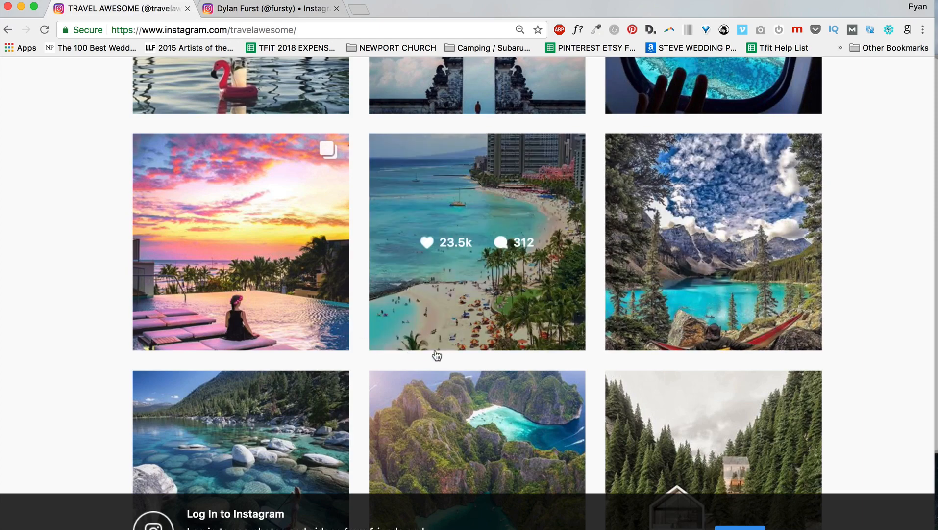
scroll(436, 355, down, 7)
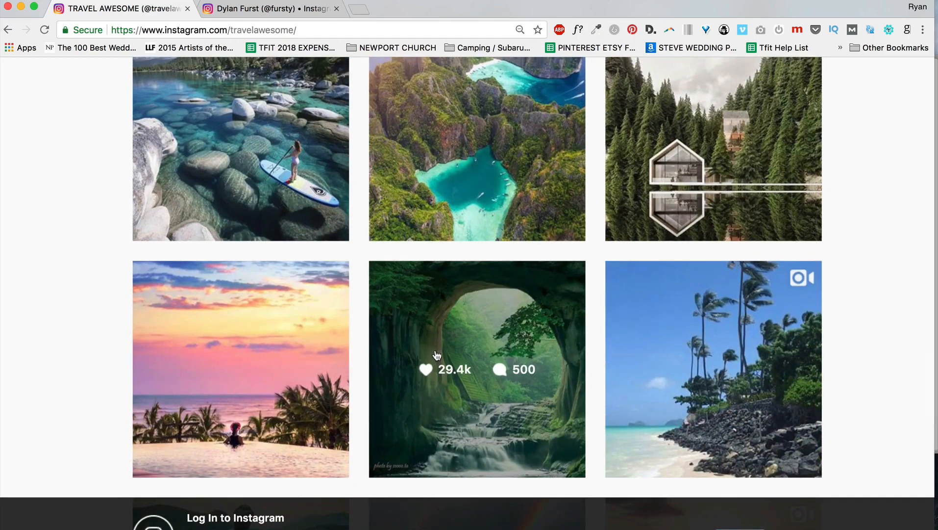
scroll(605, 265, up, 1)
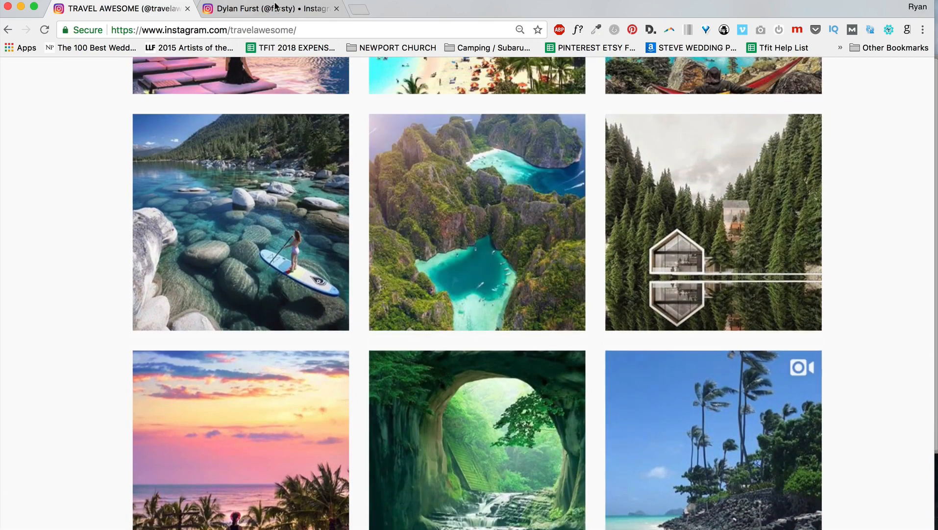
click(256, 10)
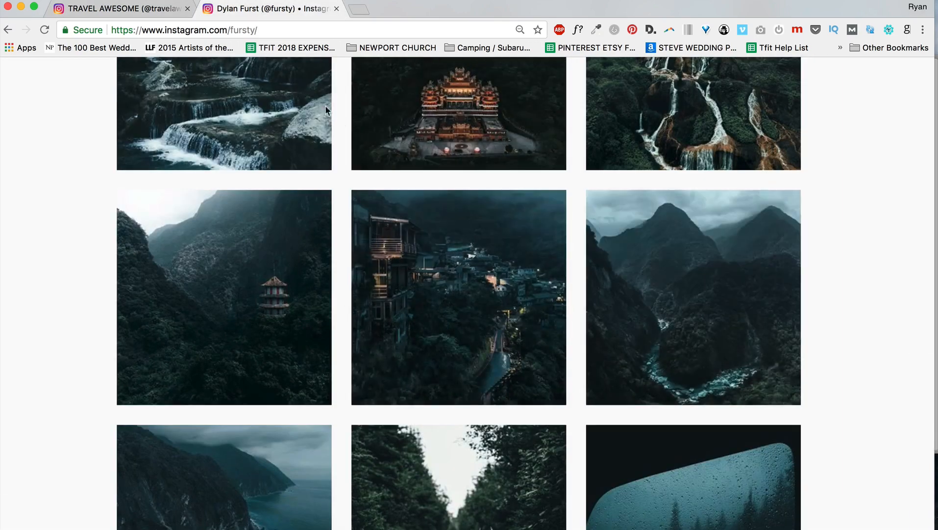
click(125, 10)
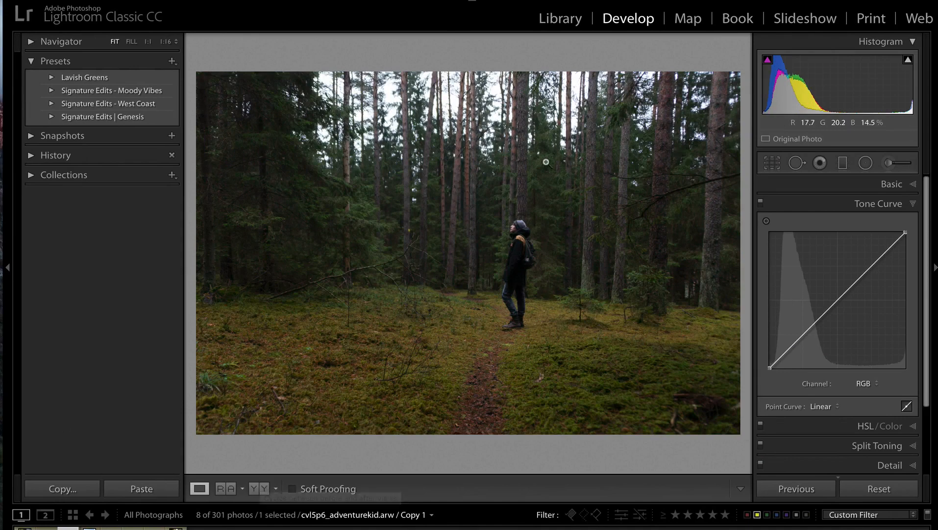
Step: Switch to Lightroom and inspect the forest floor, hiker and treetops of the unedited forest photo close up
click(563, 332)
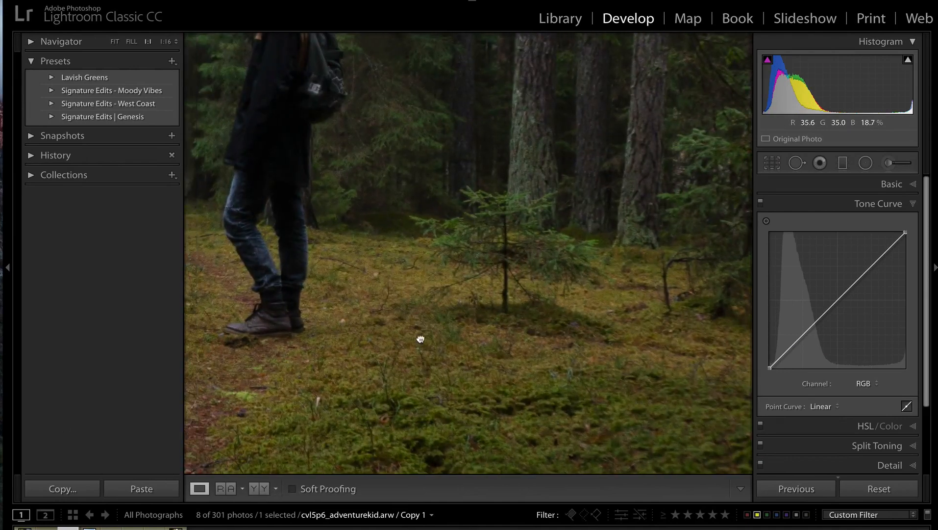
drag(332, 338, 684, 287)
drag(642, 121, 517, 391)
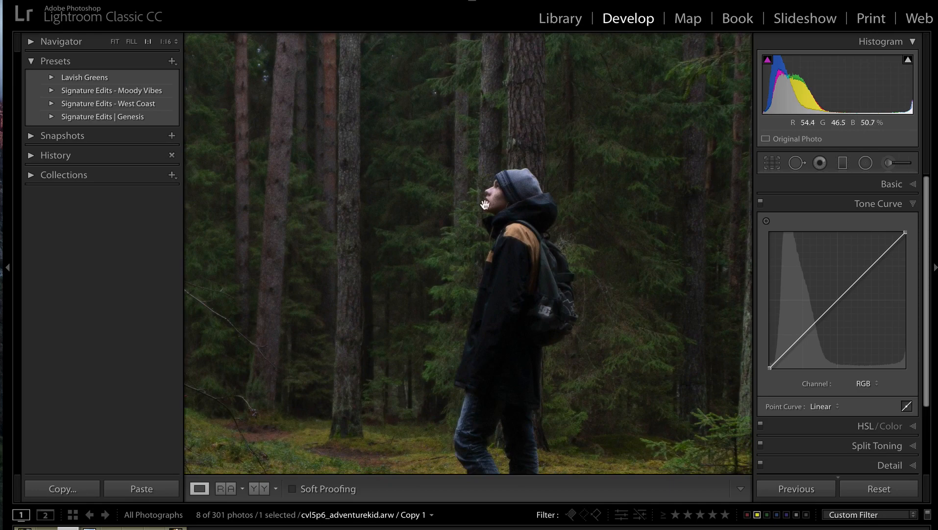
drag(407, 240, 503, 445)
drag(466, 206, 476, 439)
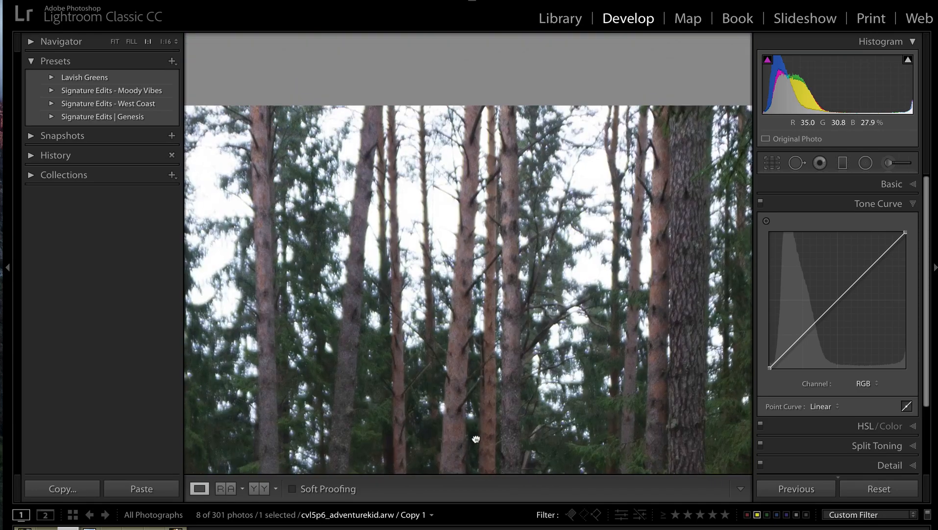
click(509, 255)
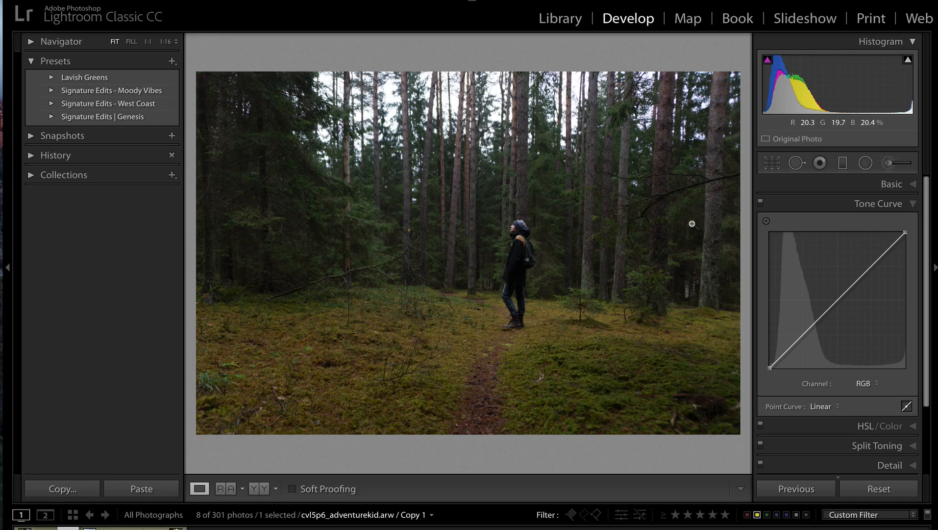
Step: Compare the forest photo's virtual copy with the edited original, and set the copy's exposure to +0.05, contrast to −52 and shadows to +82
click(903, 184)
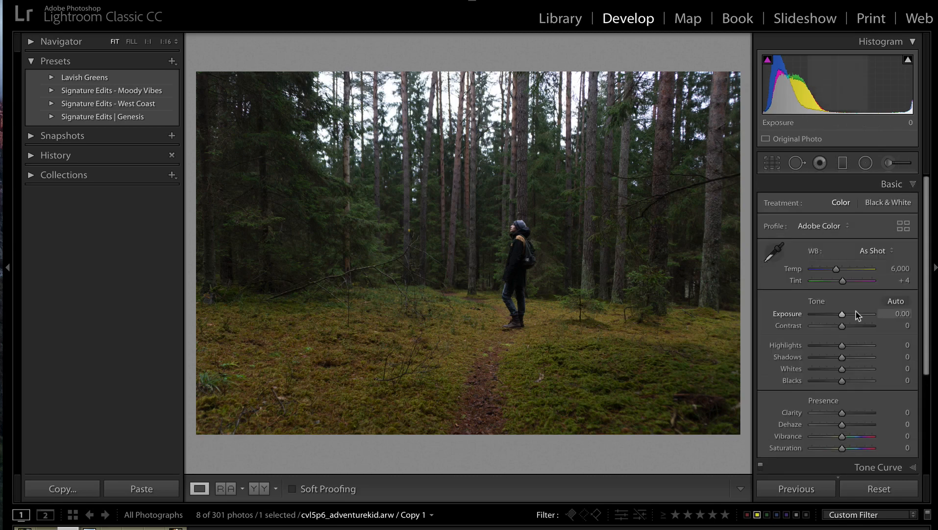
key(Left)
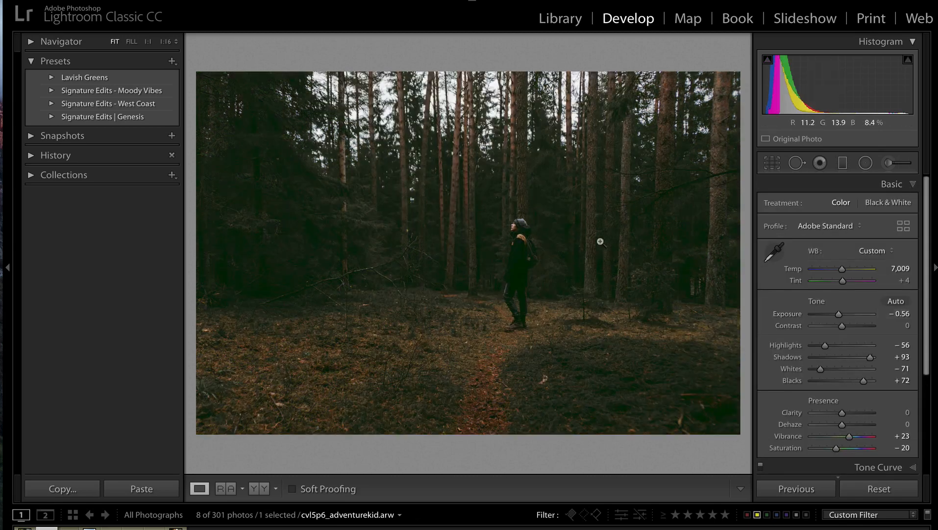
key(Right)
mouse_move(835, 328)
mouse_down()
mouse_move(833, 316)
mouse_move(843, 315)
mouse_up()
drag(853, 357, 867, 359)
Step: Shape the RGB tone curve by anchoring the midpoint and pulling the highlight and shadow parts slightly down
scroll(866, 355, down, 3)
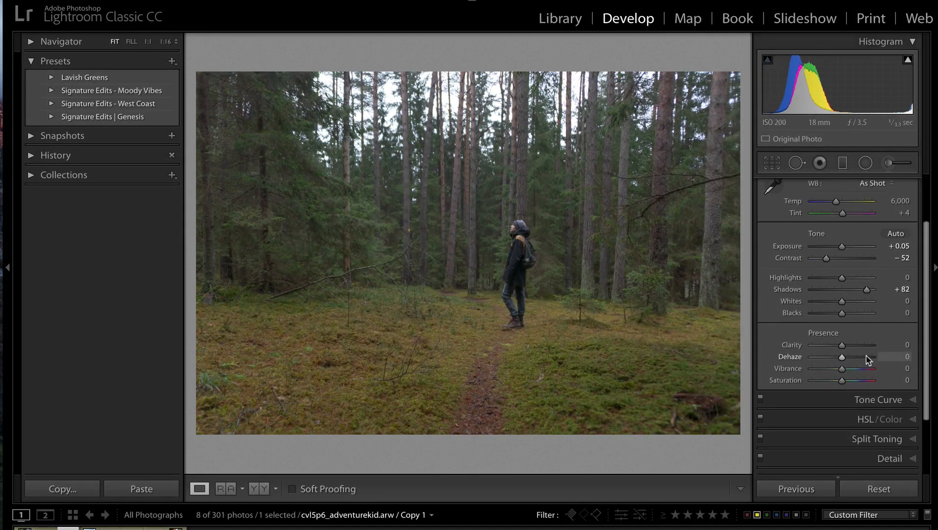
click(873, 402)
click(835, 299)
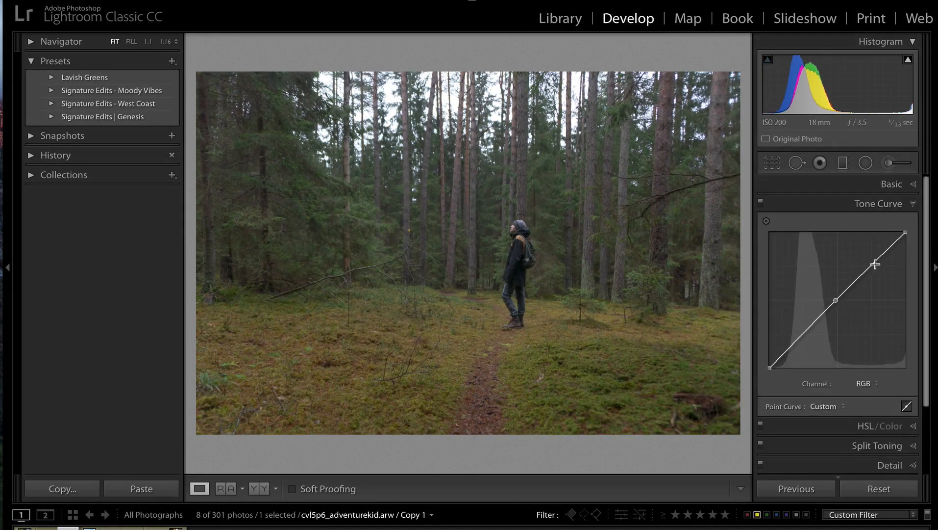
drag(871, 266, 876, 272)
drag(814, 329, 806, 340)
Step: Reduce the HSL saturation of orange to −42 and lower the yellow, green and aqua saturation as well
scroll(804, 344, down, 1)
scroll(805, 343, down, 1)
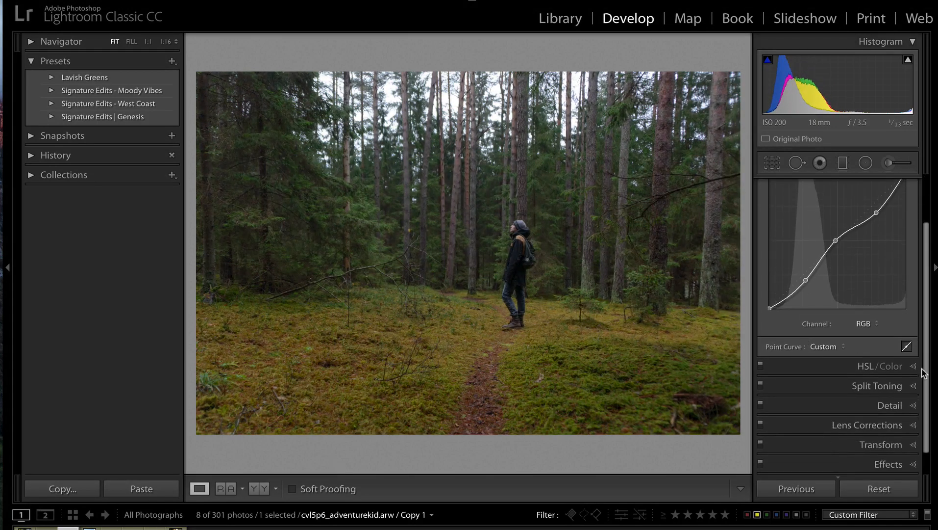
click(875, 372)
click(832, 287)
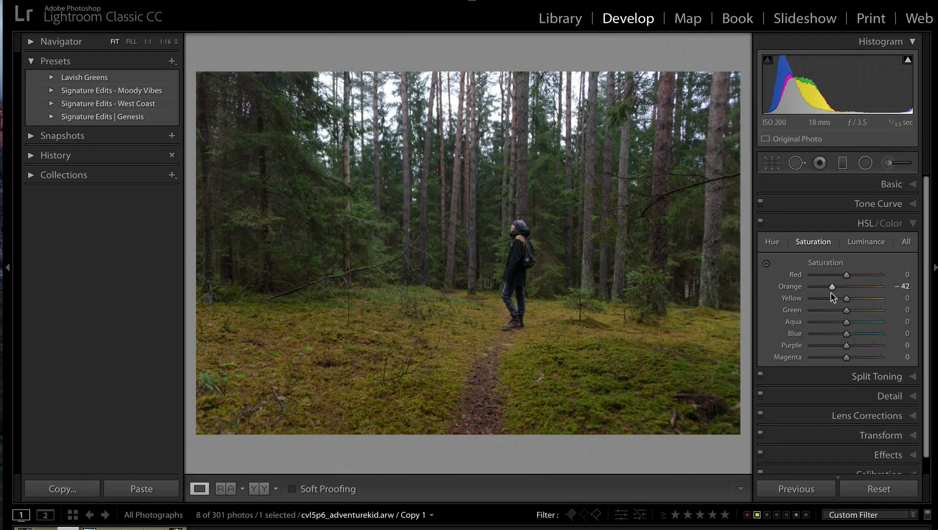
drag(832, 298, 824, 298)
click(837, 310)
click(837, 321)
Step: Shift the orange hue to −54 and the yellow hue to −61, and lower the exposure to −0.45
click(775, 244)
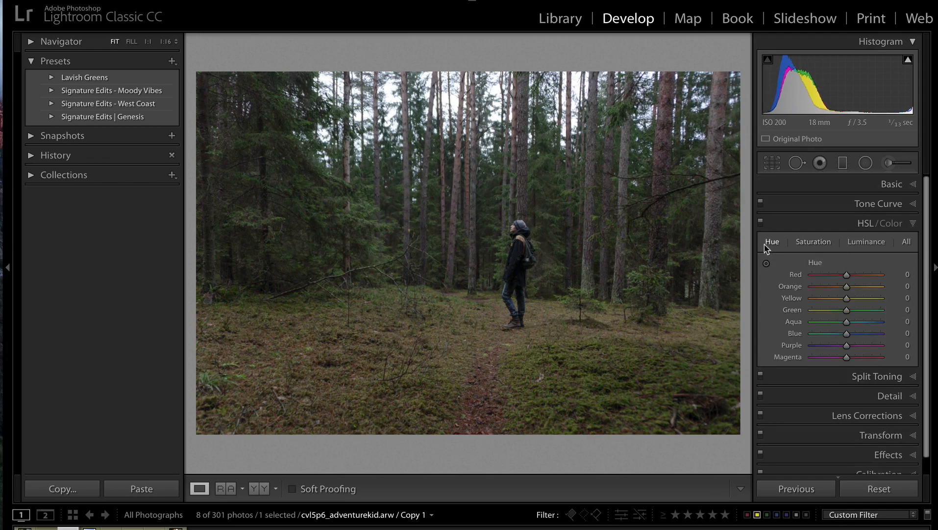
drag(847, 286, 835, 304)
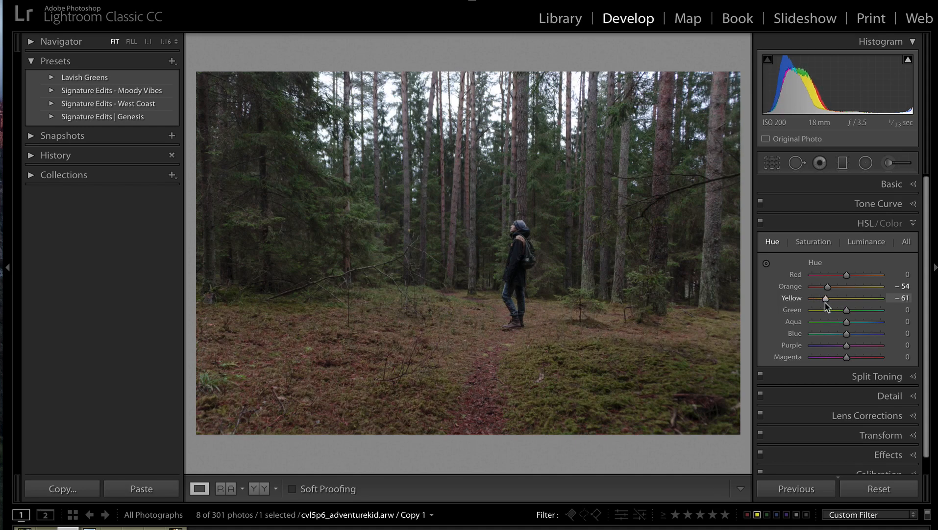
key(minus)
key(minus)
key(minus)
key(minus)
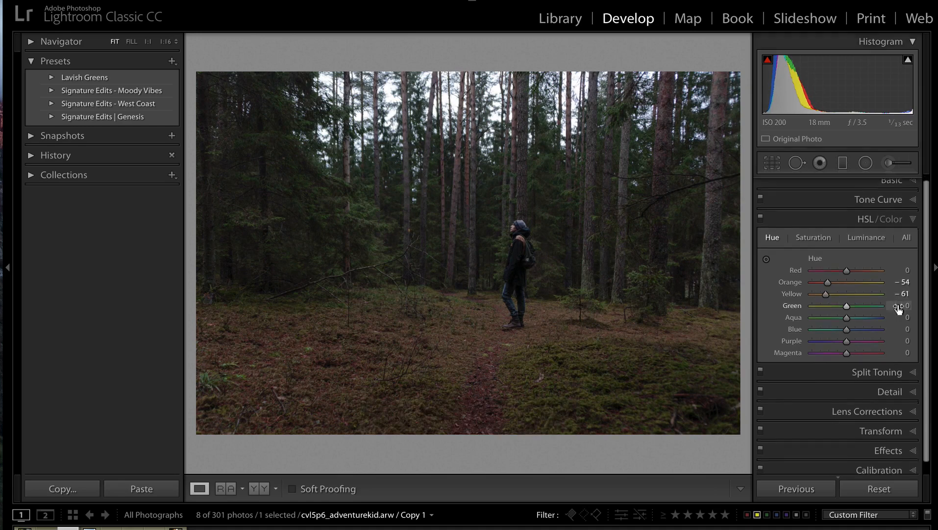
Step: Set Dehaze to +52 on the forest photo and try slightly darker and brighter exposures
click(898, 184)
drag(843, 425, 858, 426)
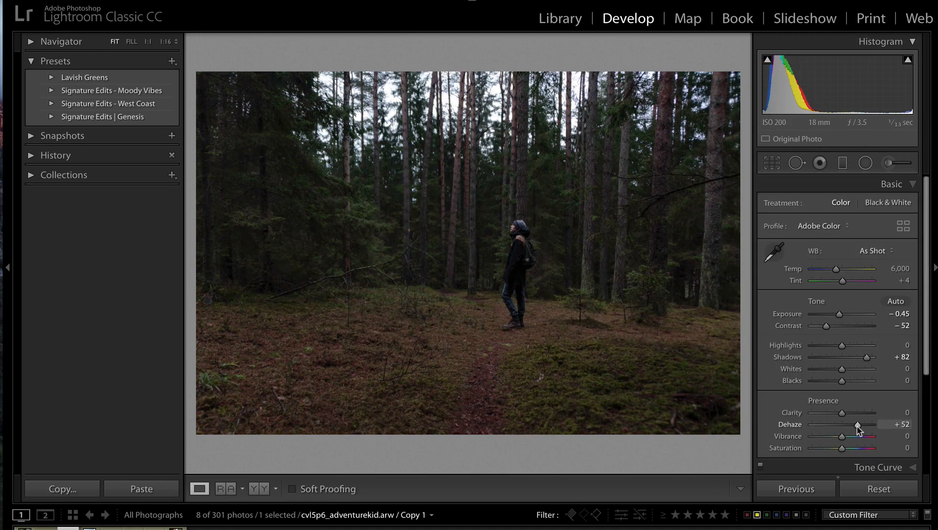
key(minus)
key(minus)
key(equal)
key(equal)
Step: Show the Signature Edits - Moody Vibes presets and reset all adjustments on the forest photo
scroll(858, 426, down, 5)
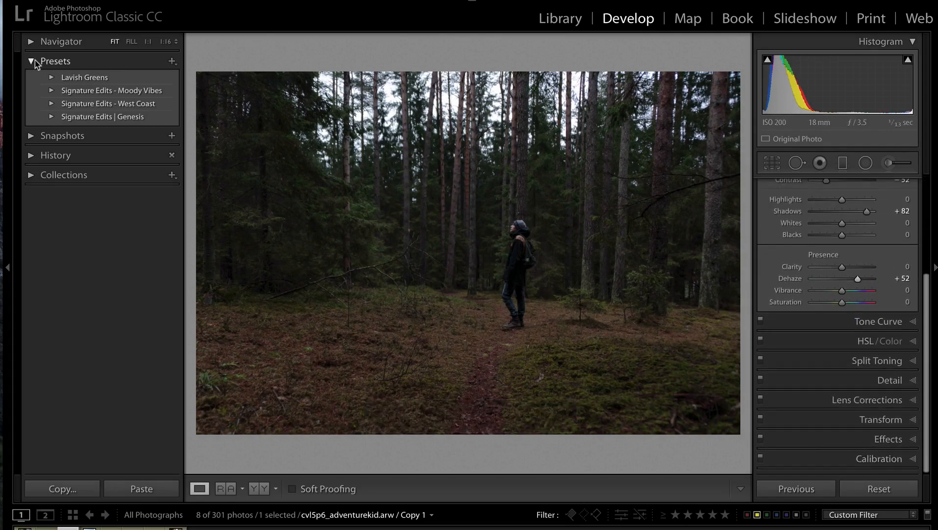
click(51, 91)
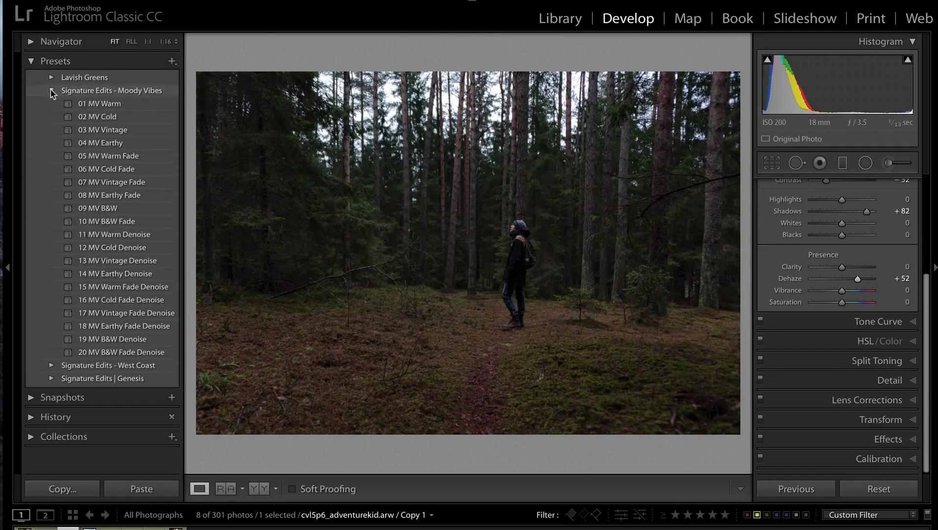
click(878, 490)
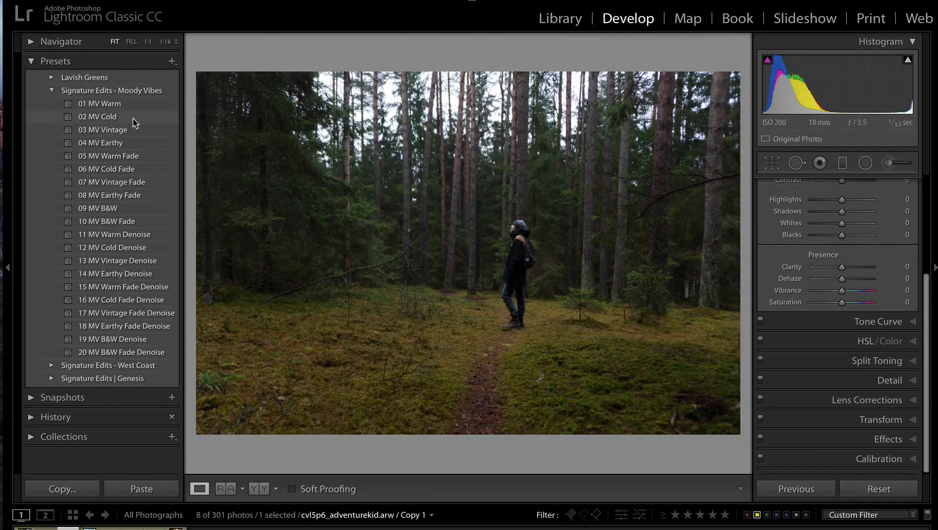
Step: Raise the forest photo's exposure by 0.50 and apply the 07 MV Vintage Fade preset
click(114, 109)
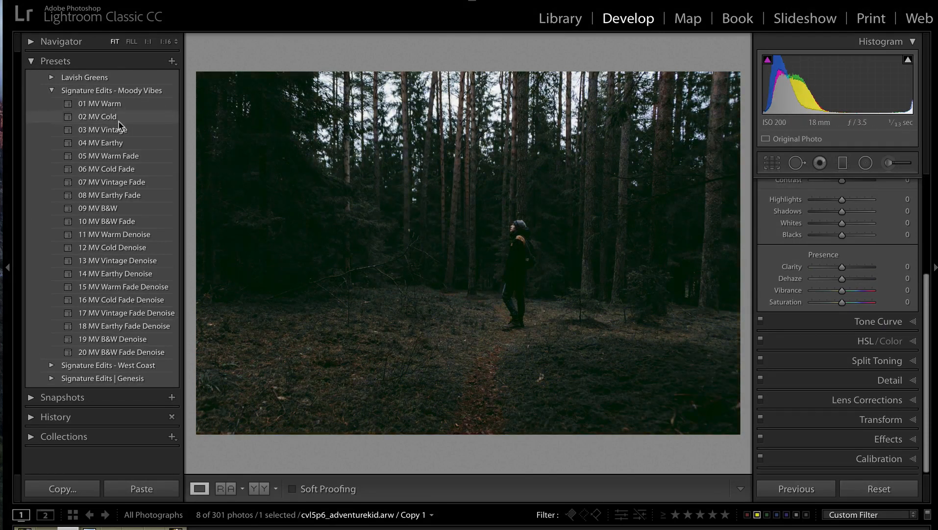
key(equal)
key(equal)
key(equal)
key(equal)
key(equal)
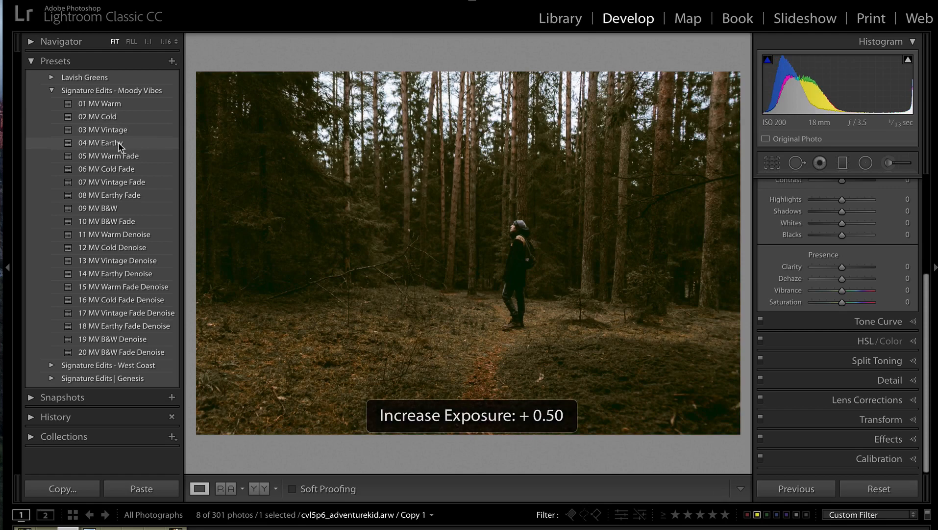
click(121, 185)
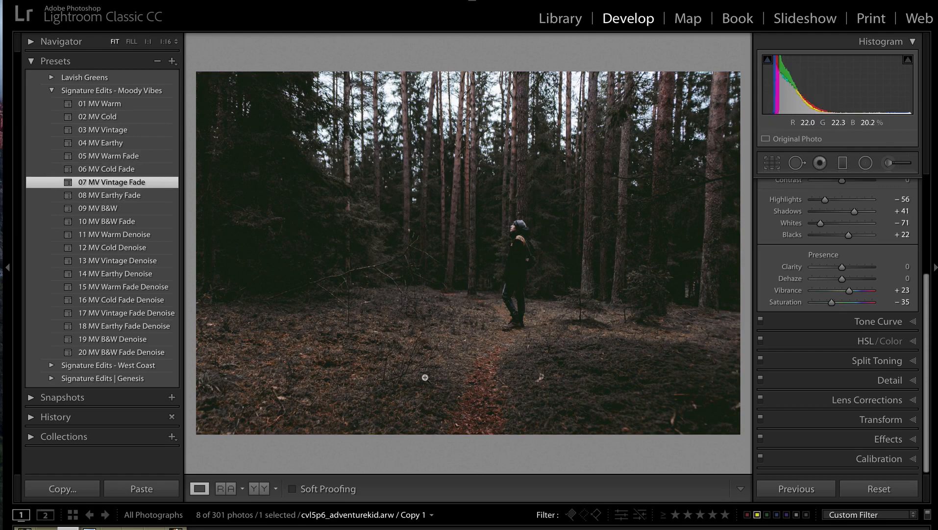
Step: Open the photo of the smiling man in front of foggy hills and apply the 08 MV Earthy Fade preset
click(47, 528)
click(134, 528)
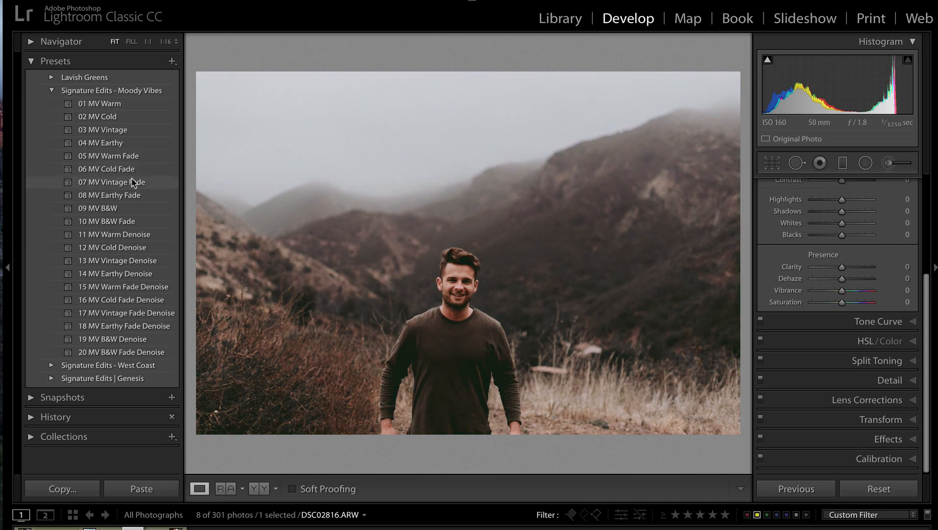
click(134, 194)
Step: Lower the portrait's exposure to −0.37 and set its contrast to −59
key(minus)
key(minus)
key(minus)
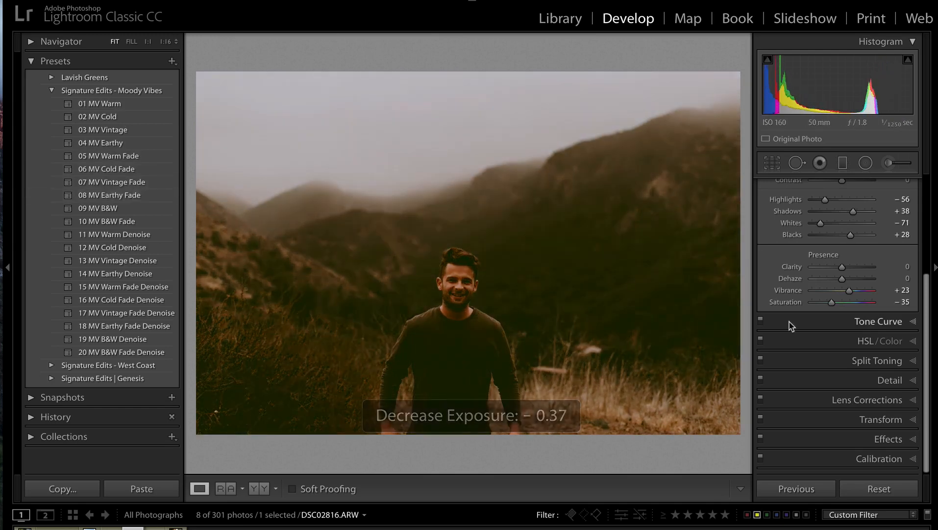
scroll(786, 237, up, 3)
click(824, 239)
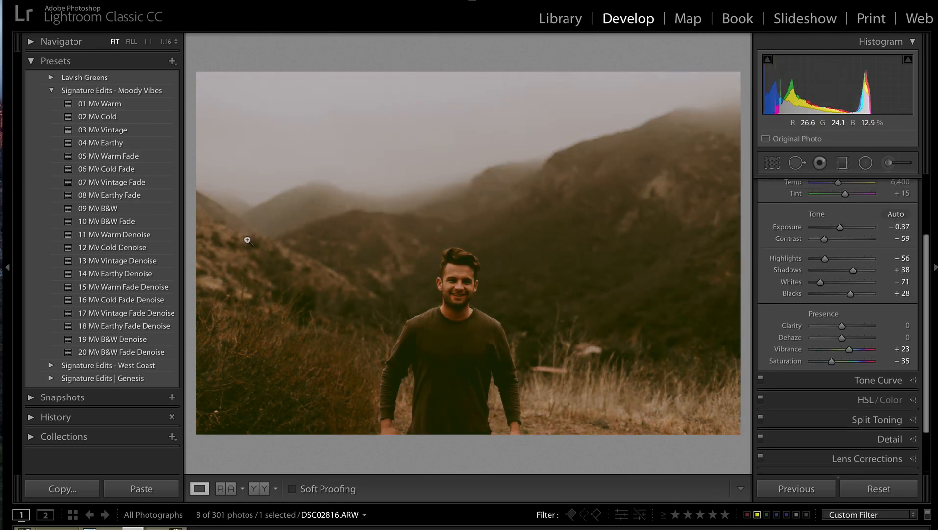
Step: Apply the 06 MV Cold Fade preset to the portrait and raise its blacks to +100
click(132, 171)
drag(859, 298, 876, 300)
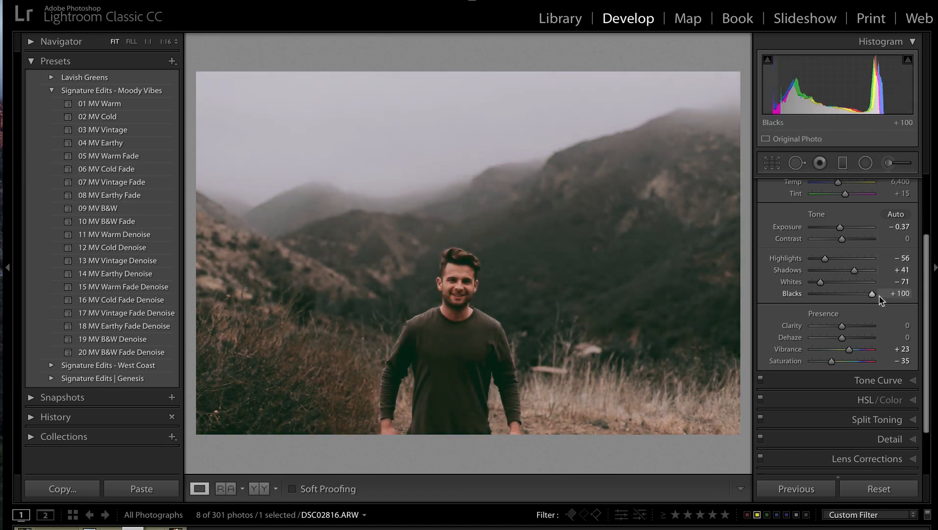
Step: Fine-tune the portrait's exposure to −0.67 and reduce its contrast
key(minus)
key(minus)
key(minus)
key(minus)
key(minus)
key(equal)
key(equal)
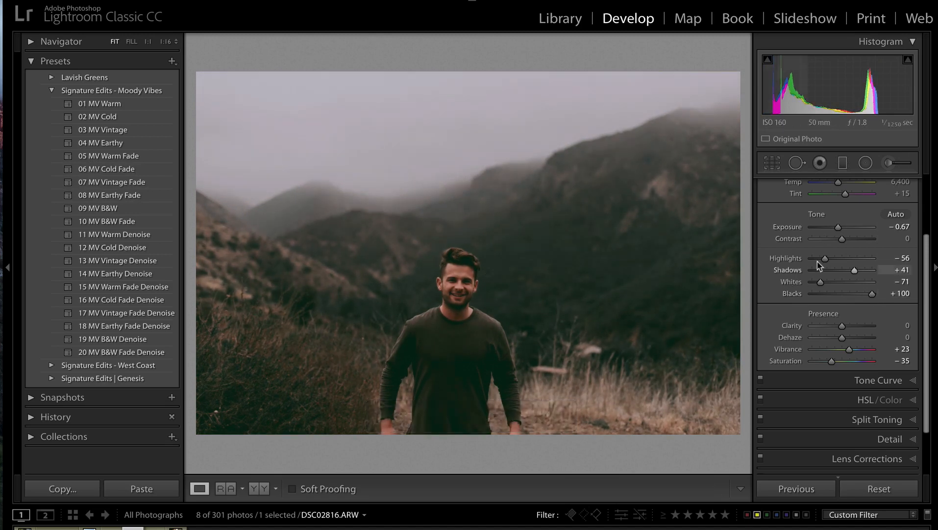
drag(829, 240, 833, 241)
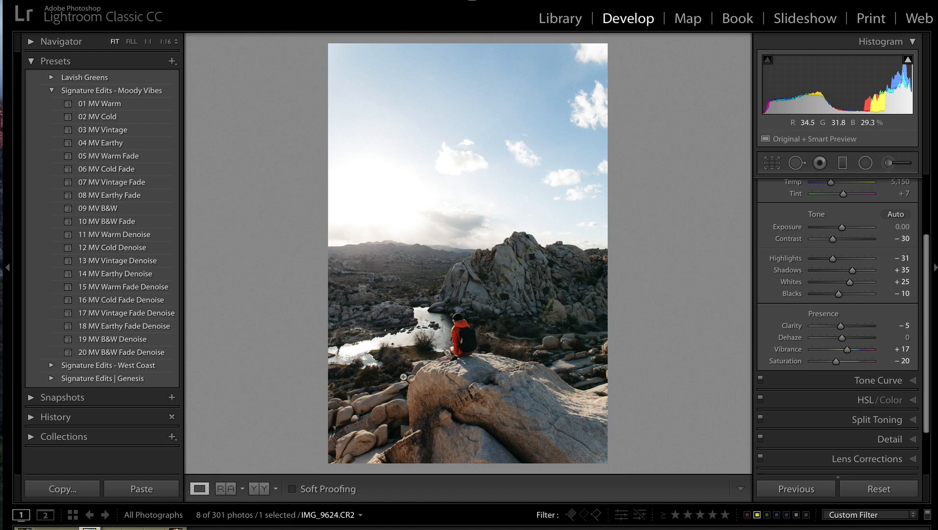
Step: Apply the 08 MV Earthy Fade preset to the desert rocks photo and compare it with the unedited version, keeping the preset
click(51, 90)
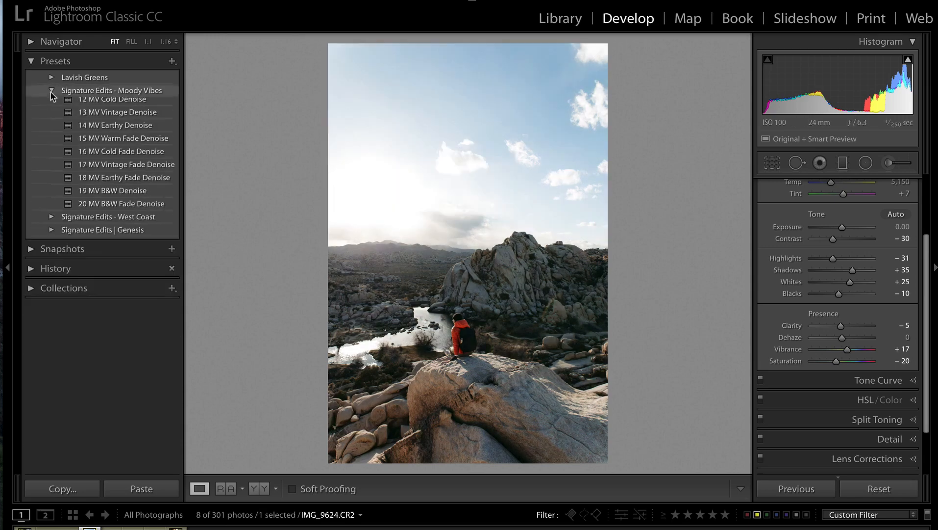
click(50, 91)
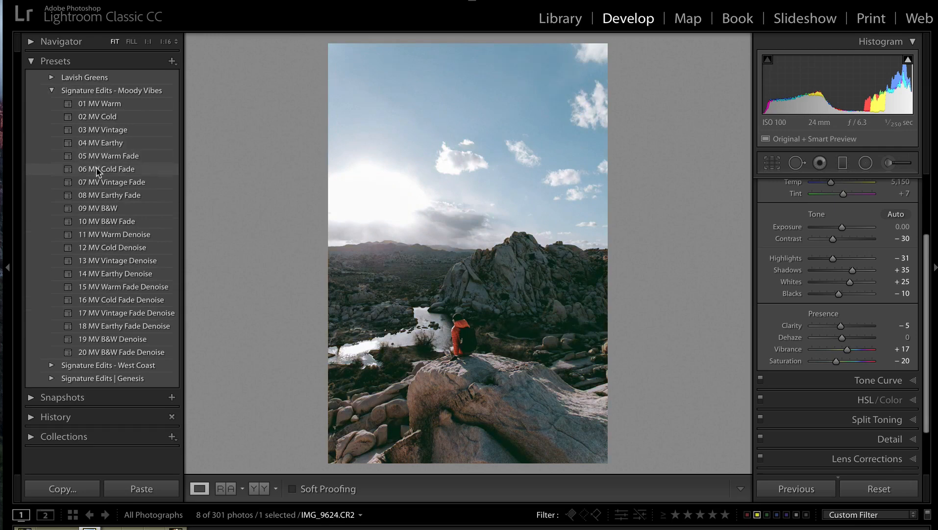
click(105, 195)
key(backslash)
key(backslash)
click(899, 489)
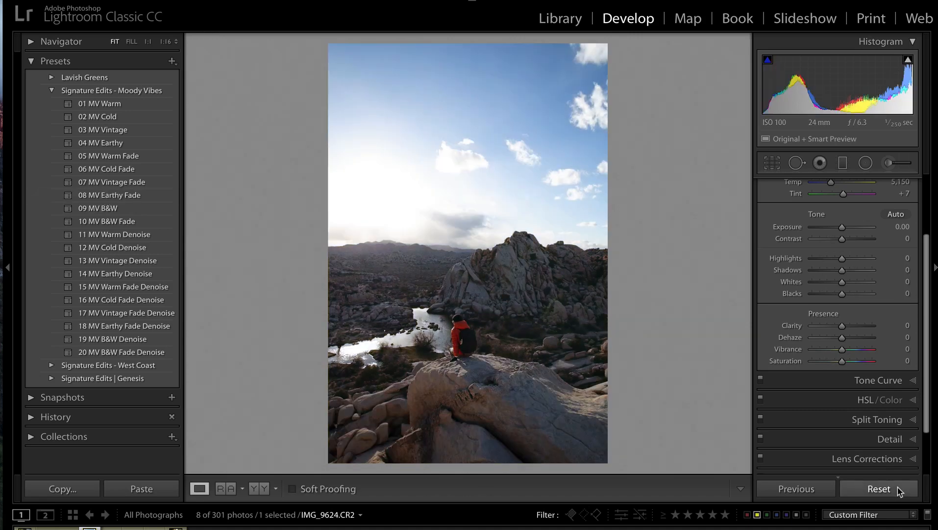
key(ctrl+z)
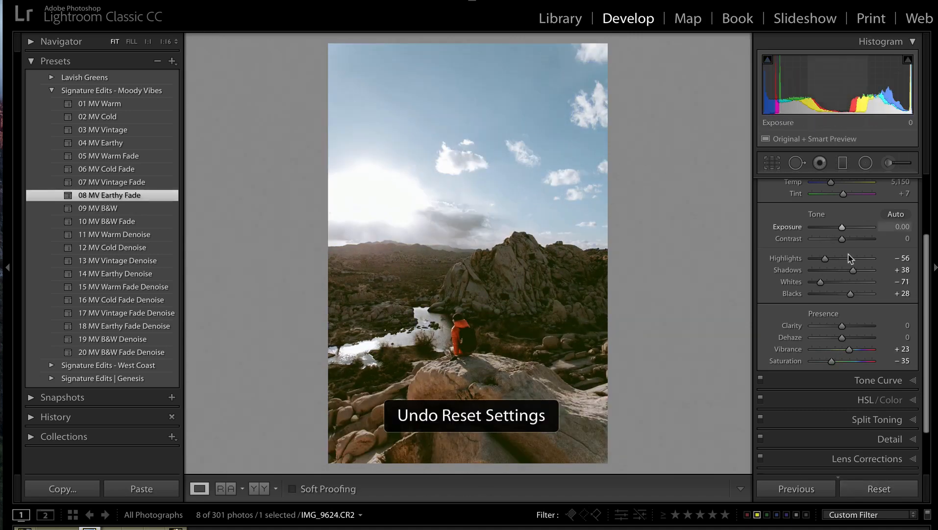
Step: Desaturate the blues of the desert rocks photo to −100 in the HSL adjustments
scroll(858, 282, down, 3)
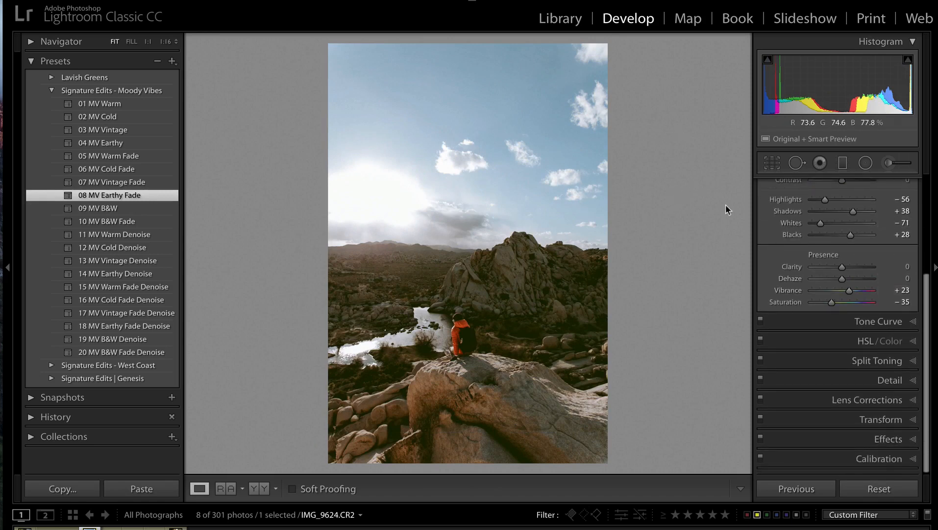
click(868, 342)
click(813, 242)
drag(842, 334, 795, 338)
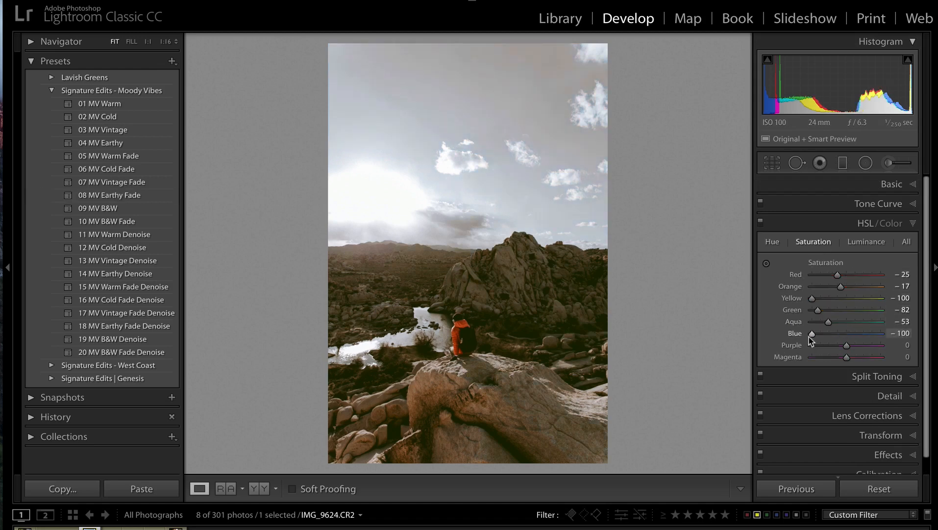
Step: Reset all adjustments on the desert rocks photo and lower its exposure to −0.40
key(ctrl+bracketleft)
key(ctrl+bracketleft)
key(ctrl+bracketright)
key(ctrl+bracketright)
click(887, 490)
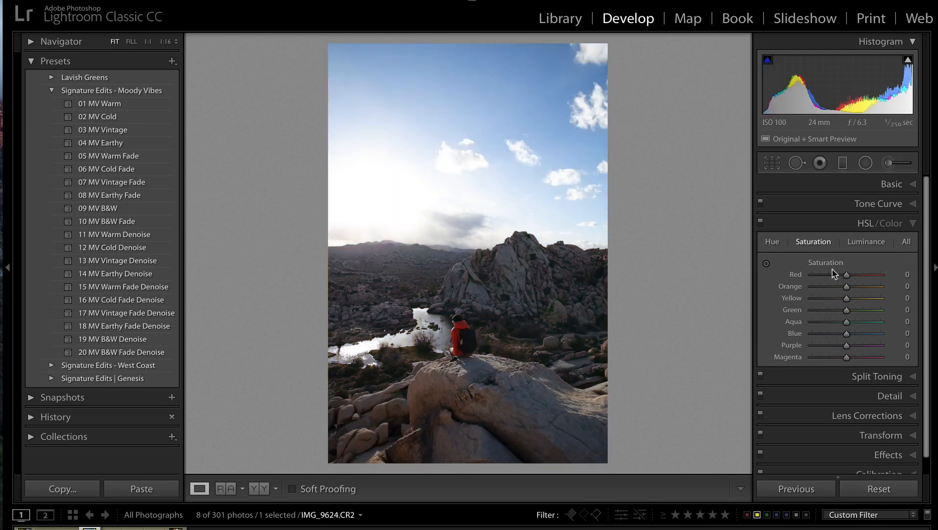
click(890, 183)
mouse_move(842, 314)
mouse_down()
mouse_move(824, 318)
mouse_move(840, 318)
mouse_up()
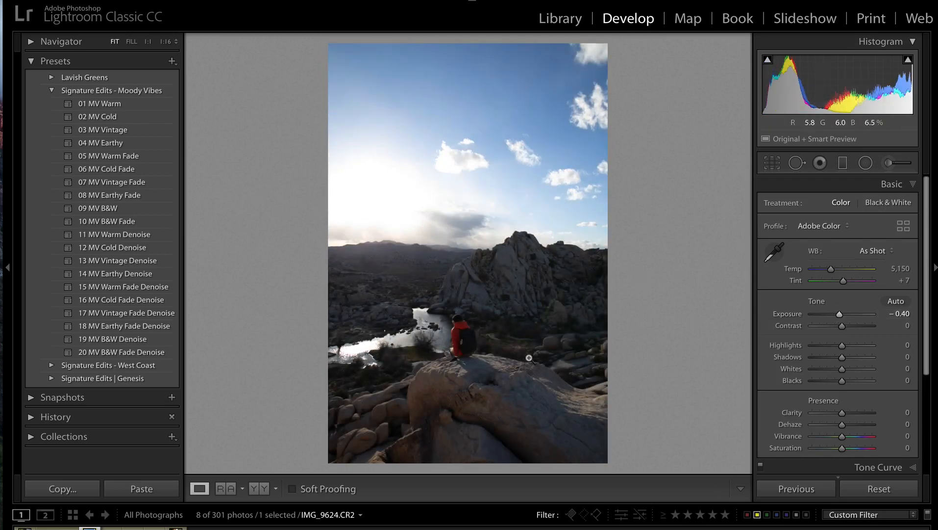
Step: Apply the Genesis SE01 preset to the yellow flower field photo and set its contrast to −43 and blacks to +55
key(Right)
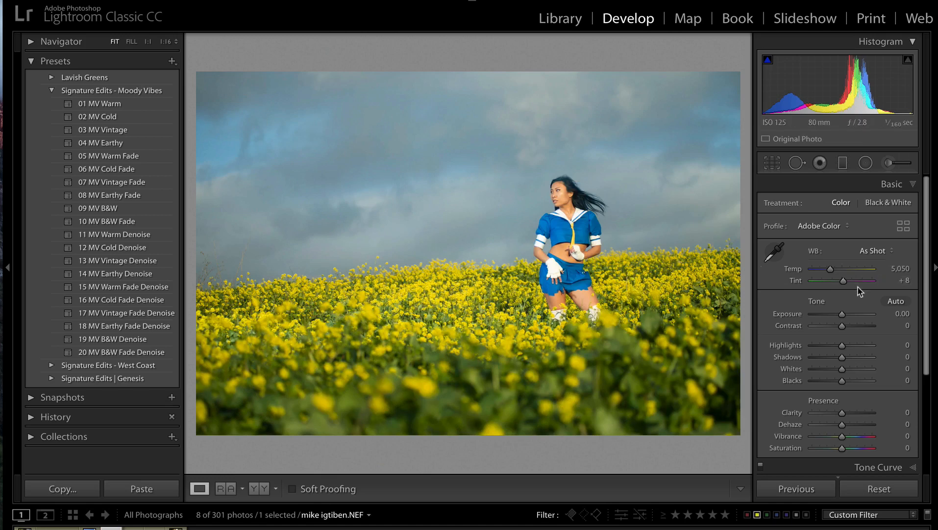
click(52, 91)
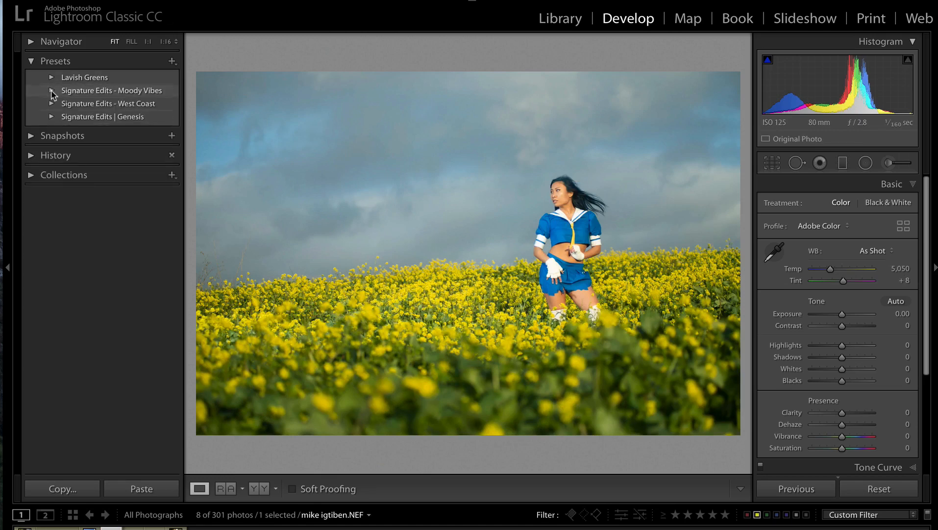
click(52, 116)
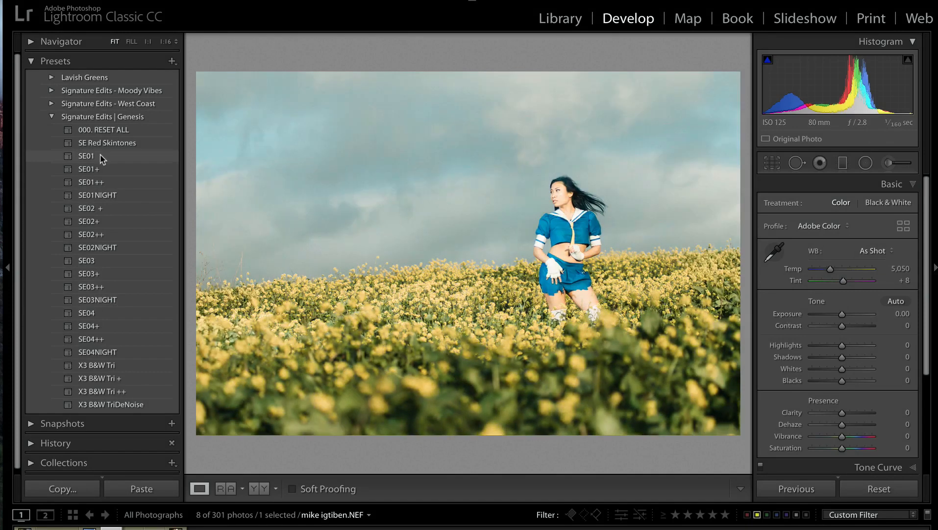
click(102, 156)
drag(812, 326, 829, 326)
drag(850, 380, 859, 381)
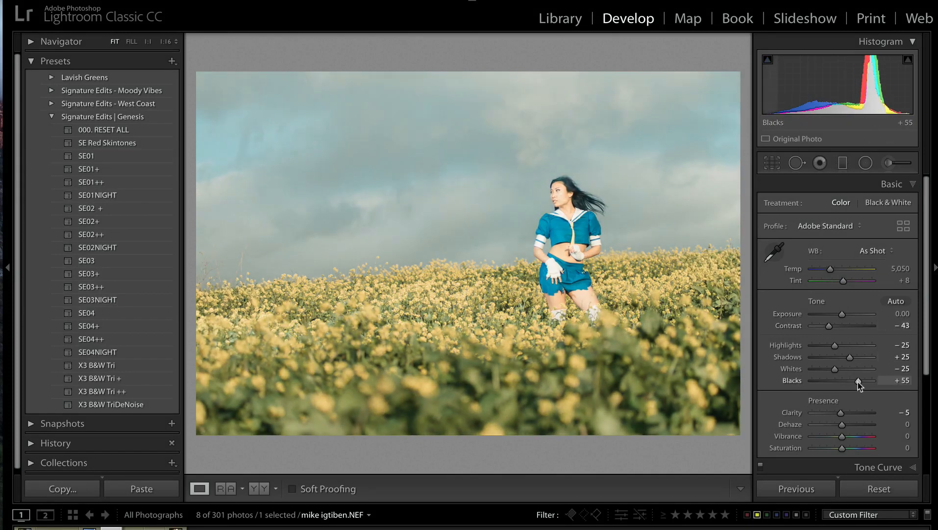
Step: Lower the flower field photo's exposure to −1.32 and set its white balance to Auto
key(shift+minus)
key(shift+minus)
key(shift+minus)
key(shift+minus)
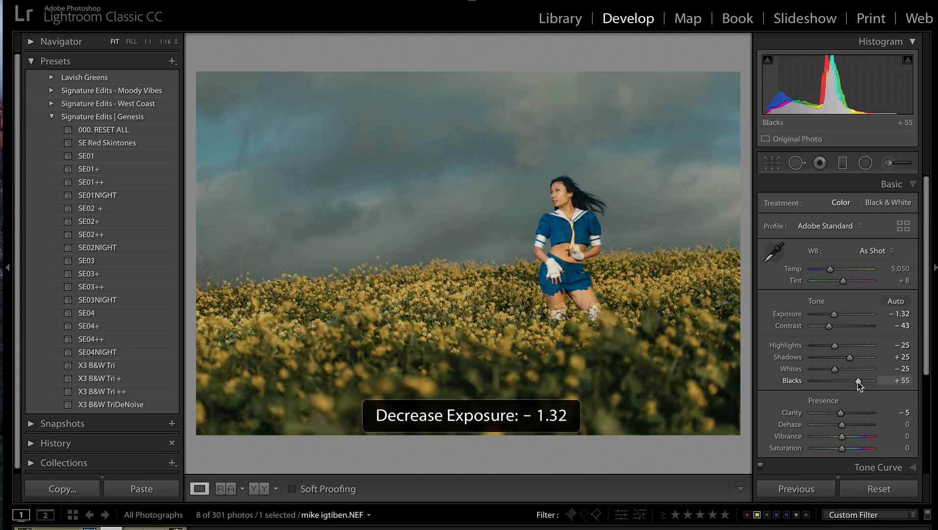
click(877, 251)
click(877, 257)
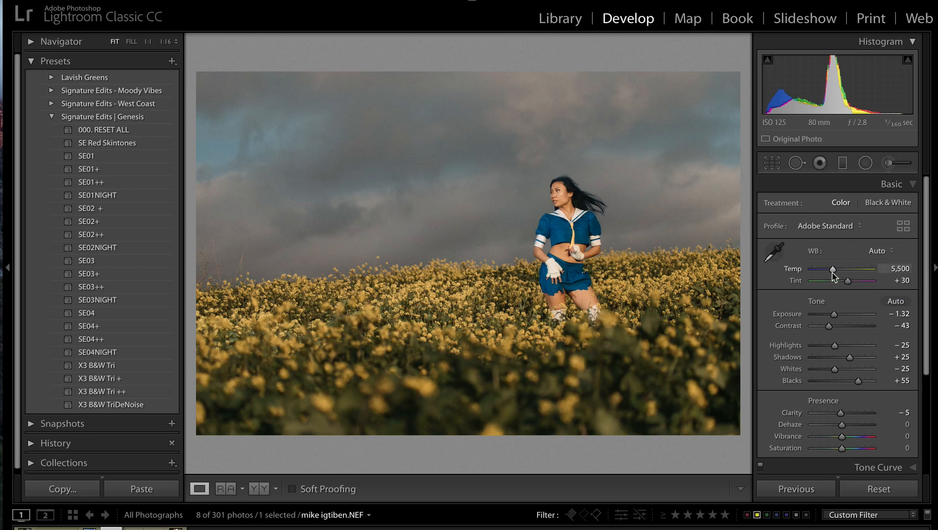
Step: Fine-tune the flower field photo's exposure to −1.29 and set its contrast to −21
key(shift+equal)
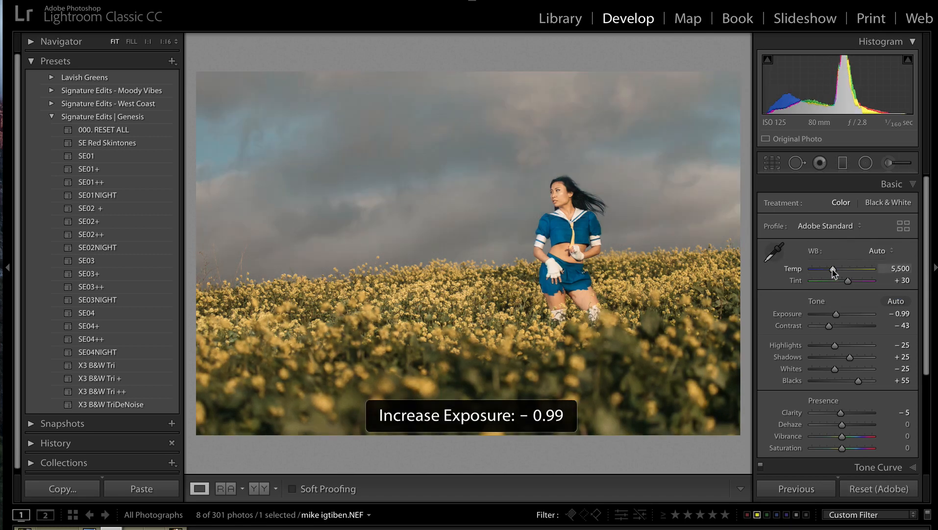
key(minus)
key(minus)
key(minus)
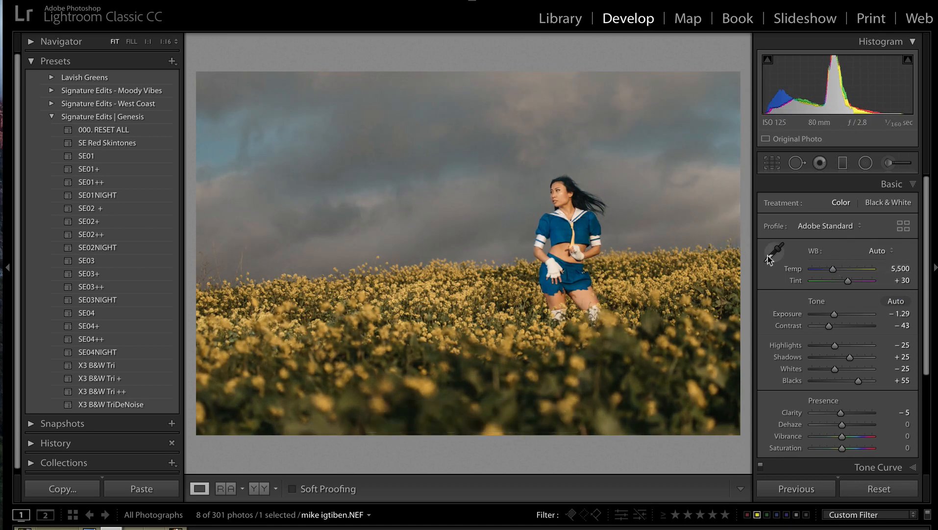
click(837, 329)
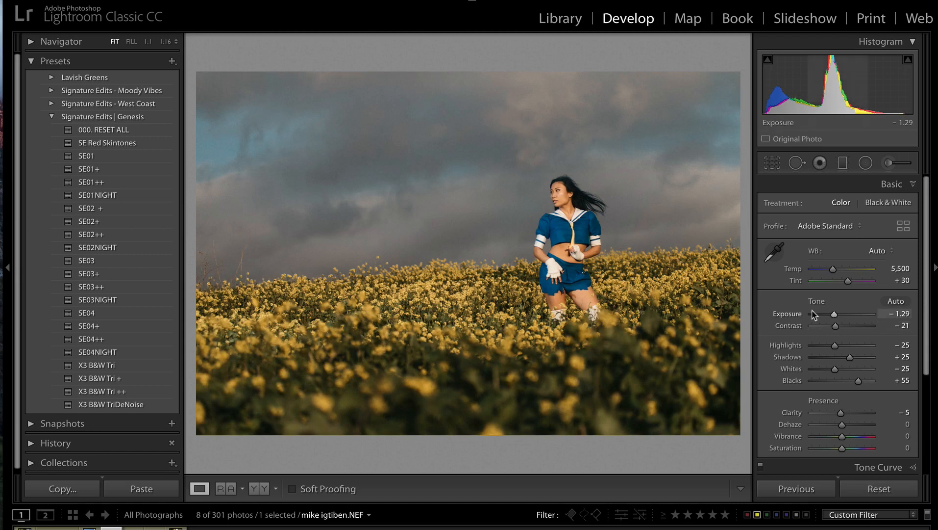
Step: Fade the blacks by raising the RGB tone curve's black point level with its lowest control point, restoring that point after removing it
scroll(814, 314, down, 6)
click(834, 310)
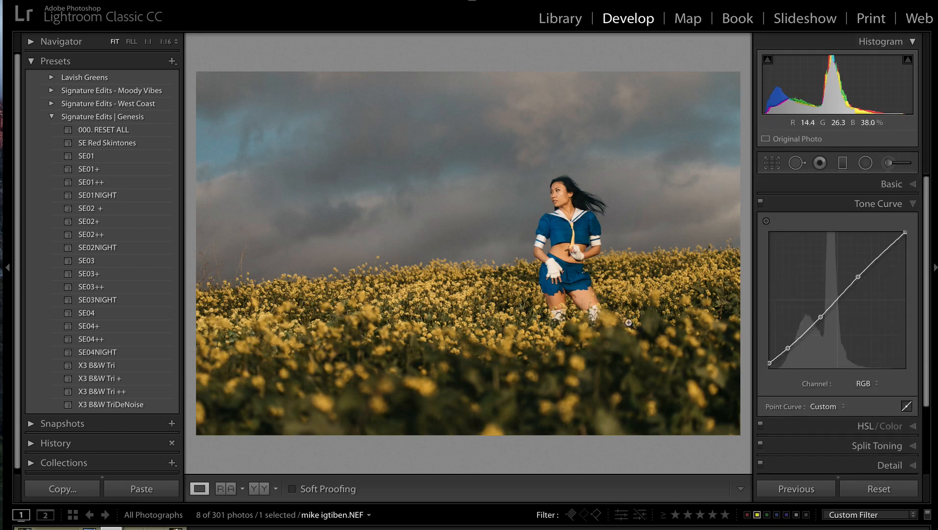
drag(769, 363, 787, 347)
double_click(788, 347)
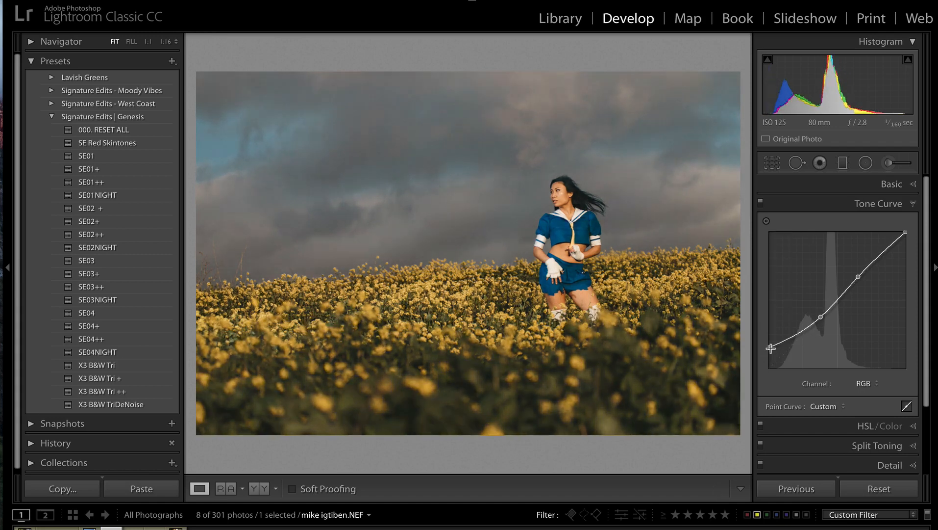
key(ctrl+z)
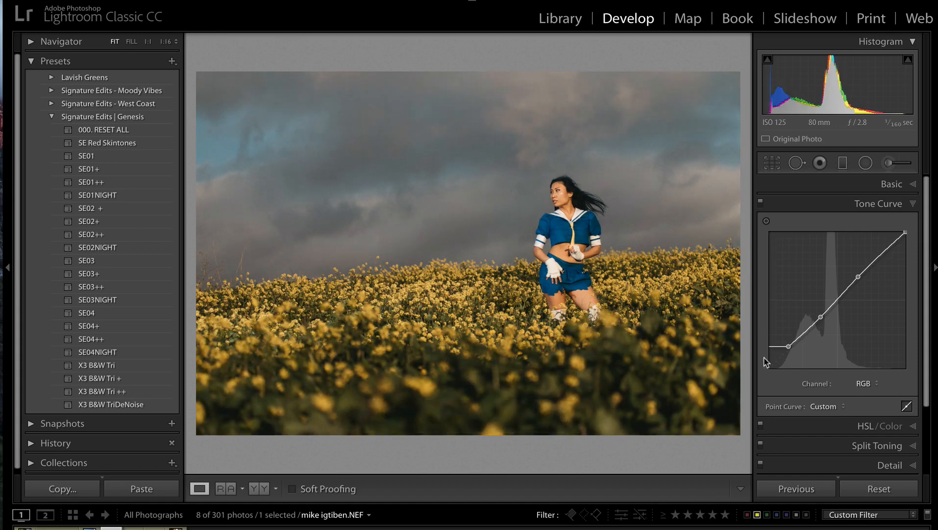
Step: Try stronger and weaker black fades, compare with the tone curve disabled, and place the RGB curve's shadow point at 23.5 / 21.2 %
drag(789, 346, 813, 326)
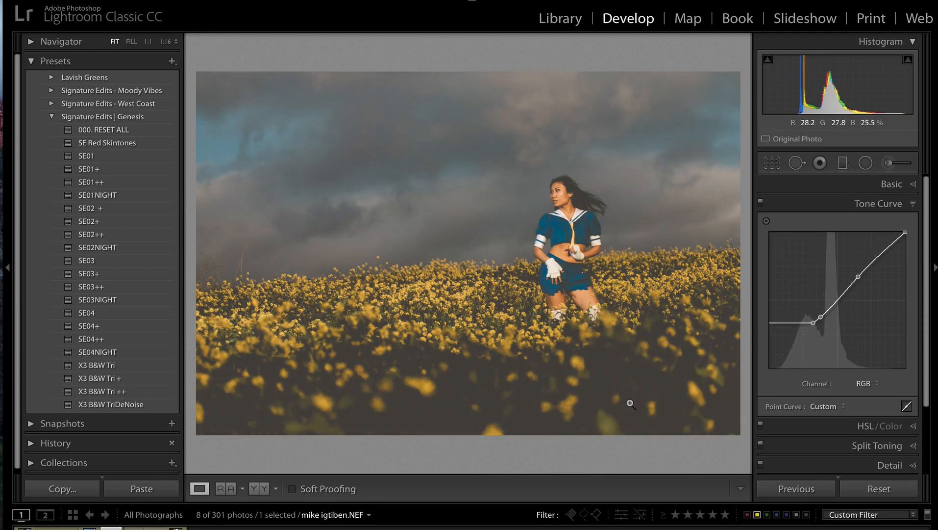
drag(814, 325, 796, 343)
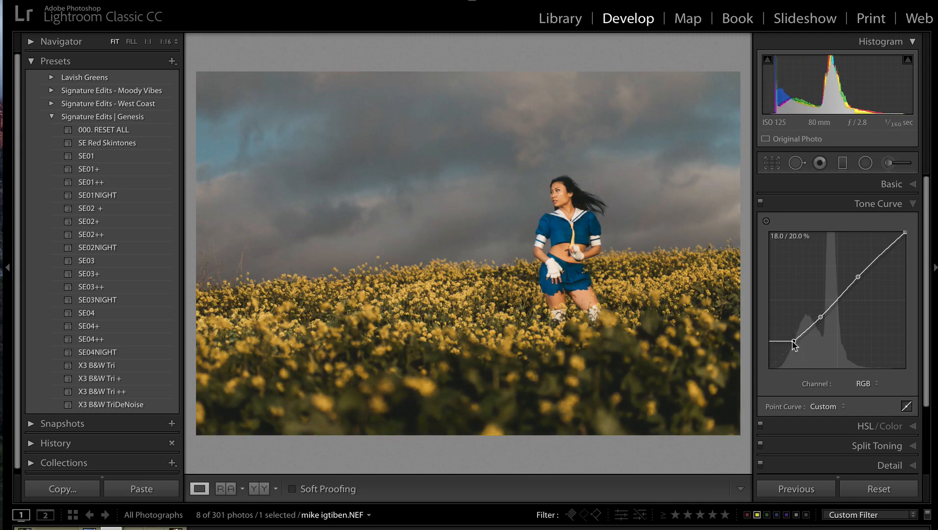
click(760, 202)
click(760, 203)
drag(795, 343, 759, 388)
drag(802, 344, 802, 343)
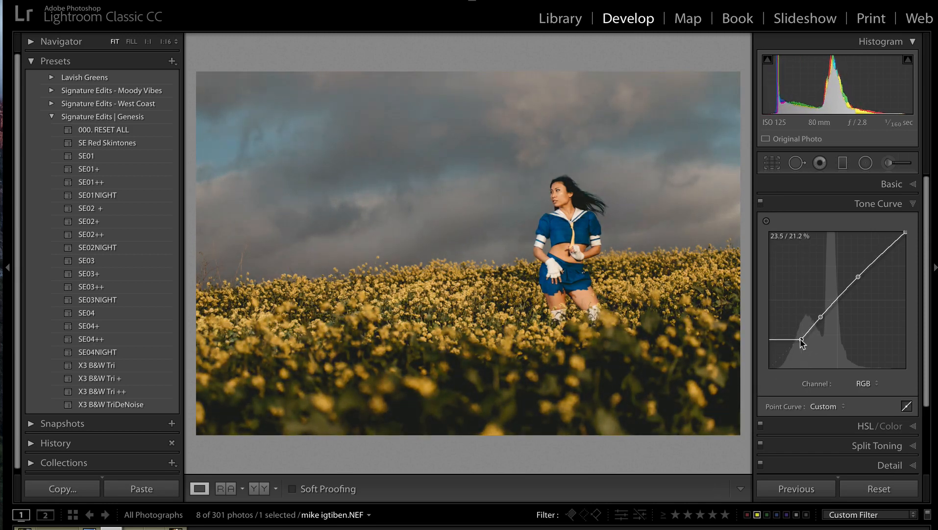
Step: Flatten the darkest shadows of the green and red channel tone curves with a level segment up to the lowest control point
click(863, 390)
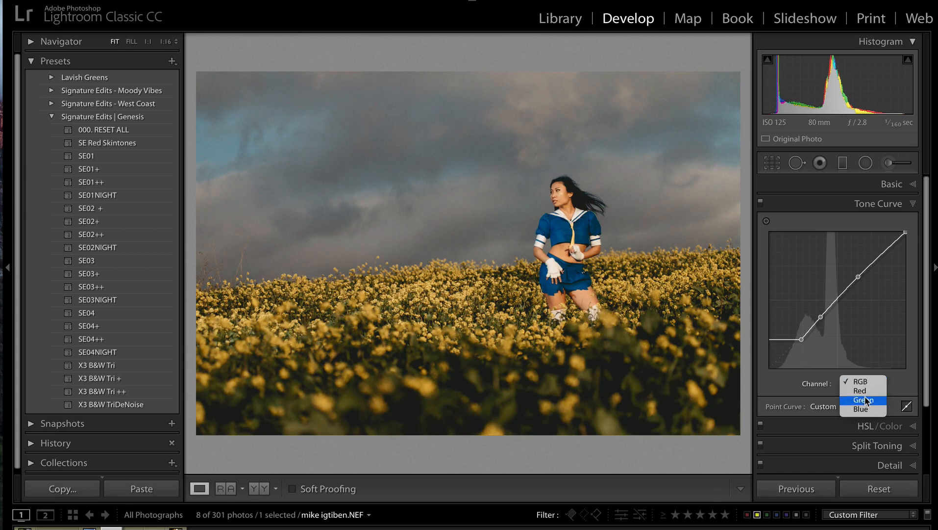
click(867, 400)
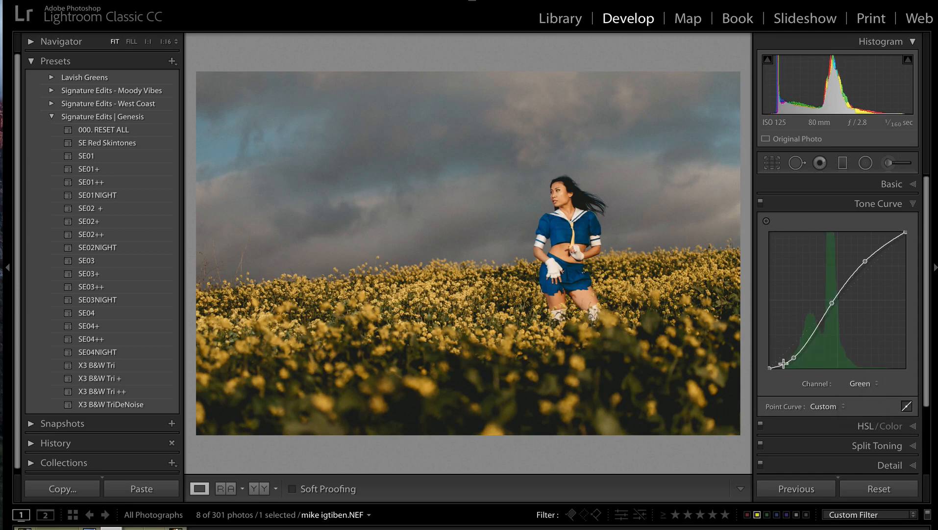
drag(769, 366, 790, 364)
click(870, 384)
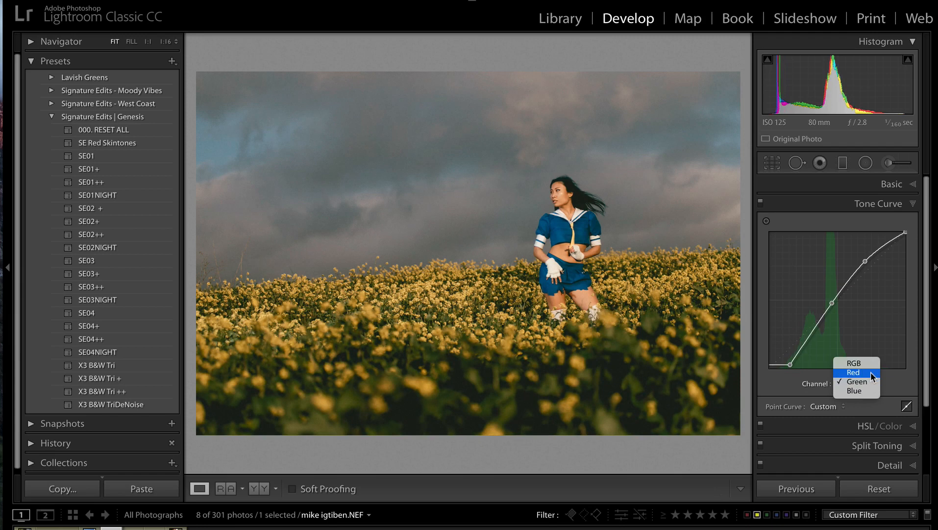
click(871, 371)
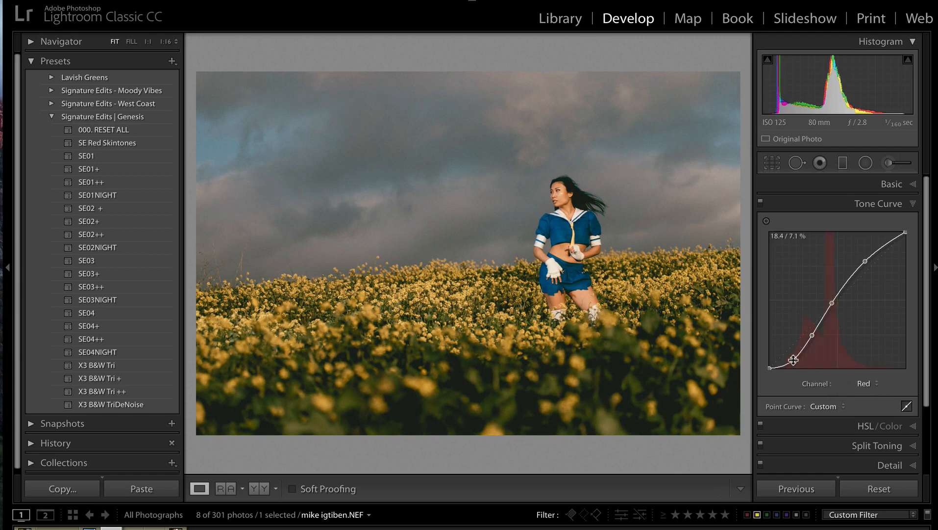
drag(770, 368, 794, 361)
Step: Create a virtual copy of the flower field photo, apply the SE01 preset to it, and compare it with the original edit
key(super+apostrophe)
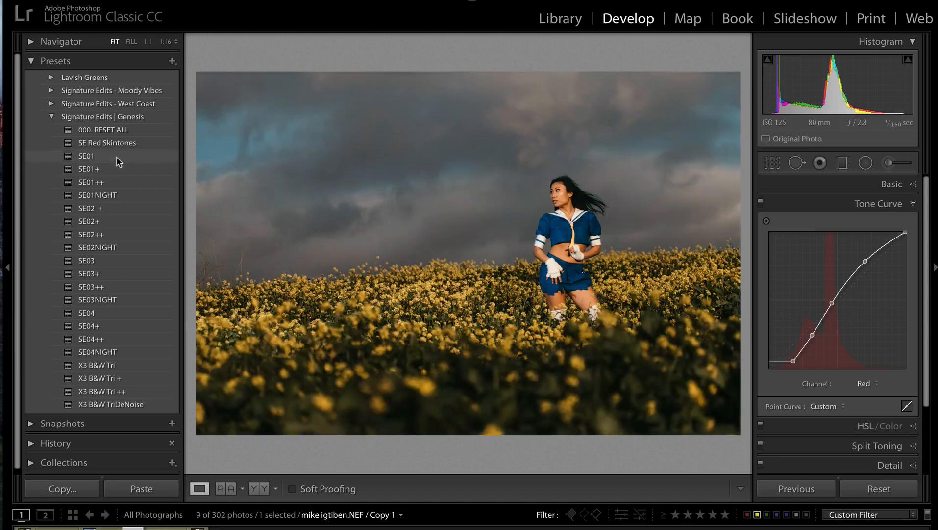
click(117, 161)
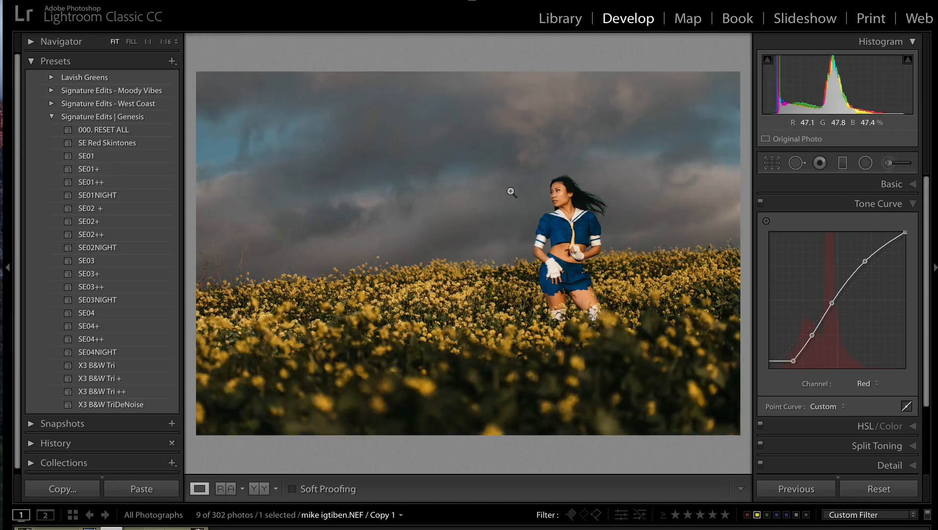
key(Left)
key(Right)
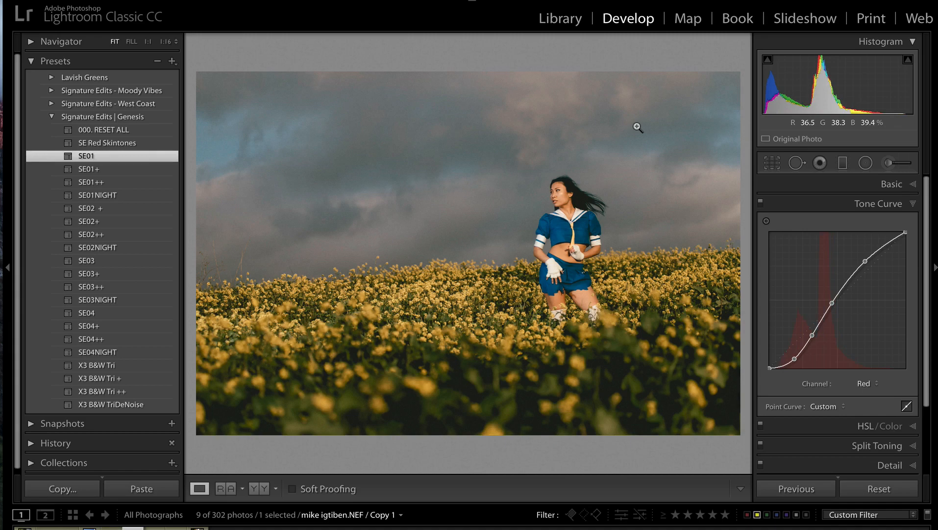
key(Left)
Step: Try darker exposures down to −2.28 on the original flower field photo and settle on −1.75
key(minus)
key(minus)
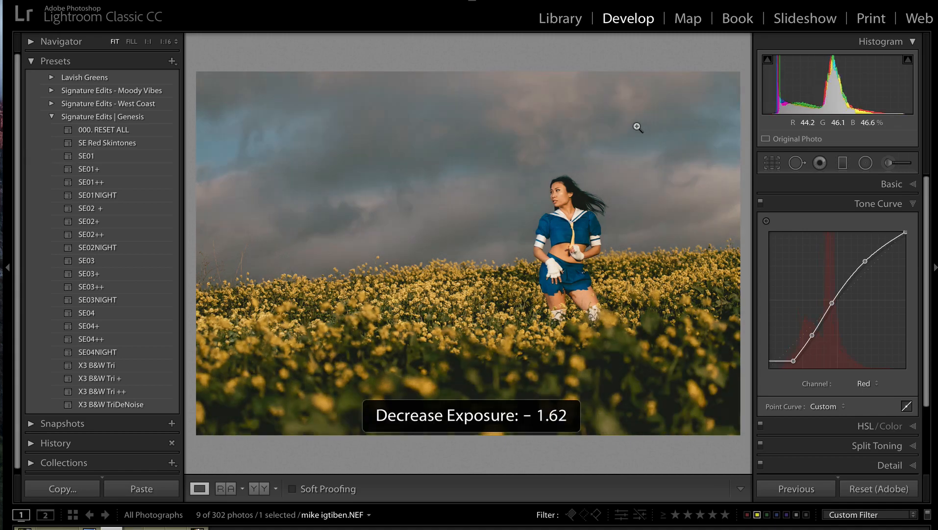
key(equal)
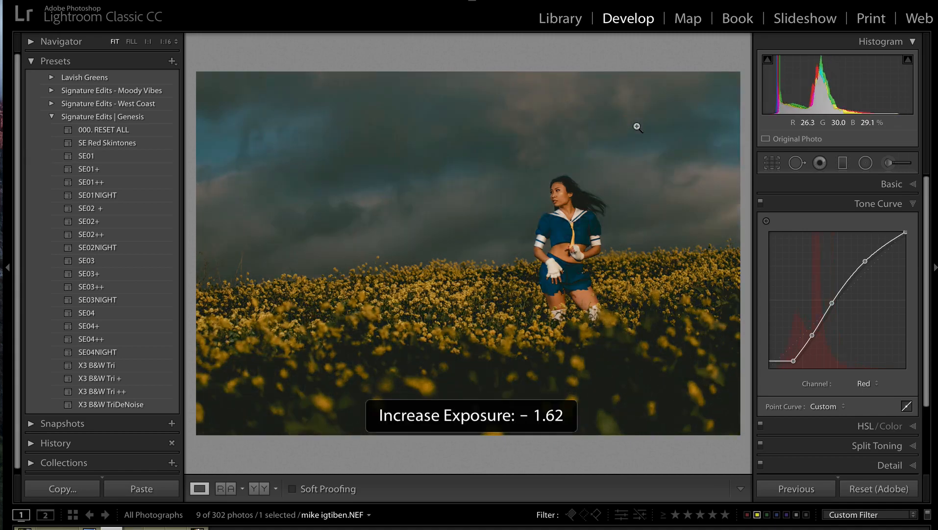
key(minus)
key(minus)
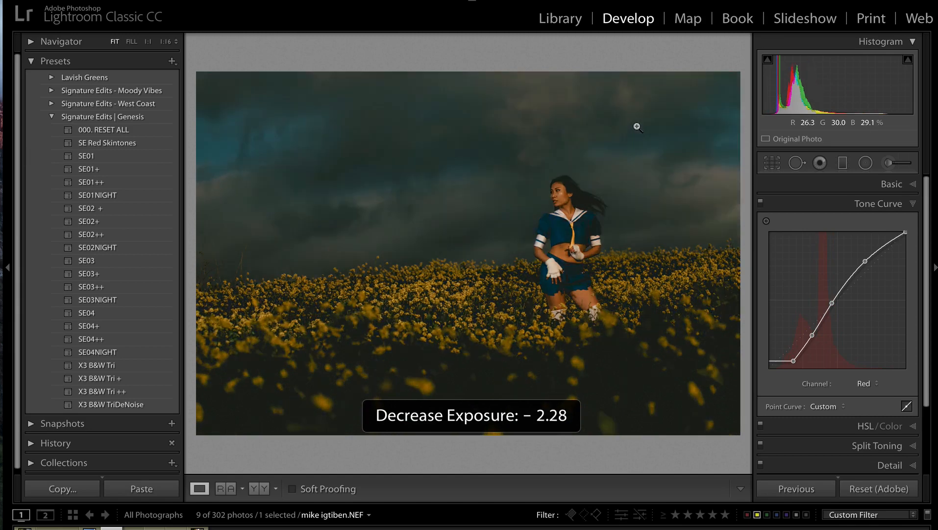
key(equal)
key(equal)
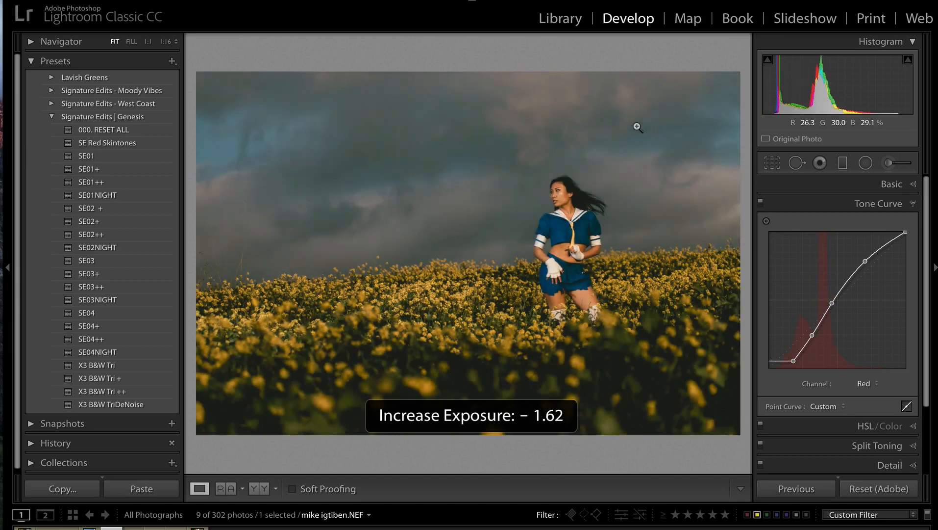
key(minus)
key(equal)
key(equal)
Step: Draw a large radial filter ellipse around the woman, spanning nearly the full height of the photo
click(872, 165)
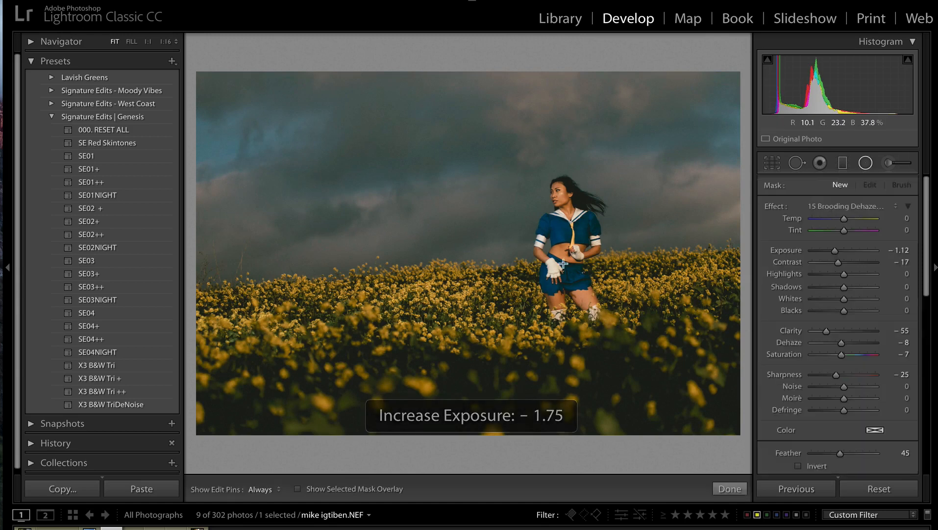
drag(550, 235, 686, 400)
drag(587, 291, 604, 308)
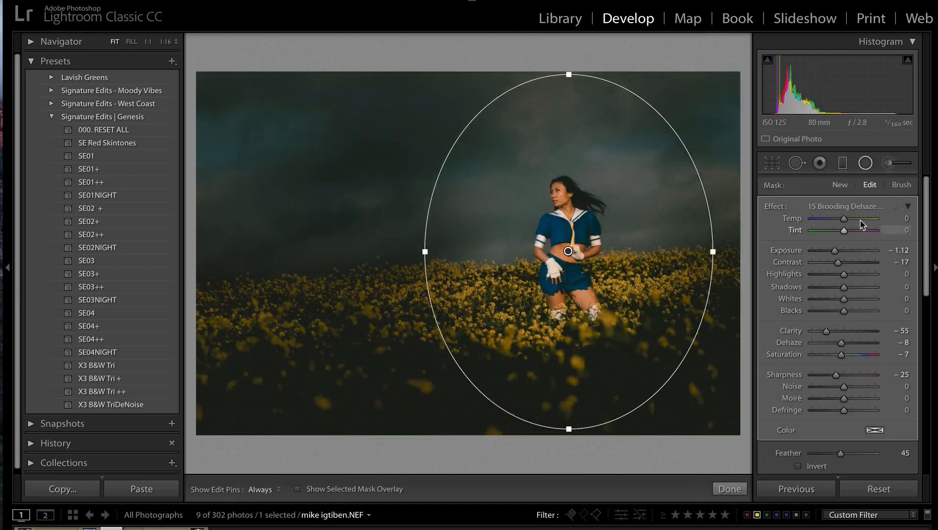
Step: Change the radial filter's effect to Exposure at −0.10 and set its feather to 78
click(850, 206)
scroll(824, 49, up, 8)
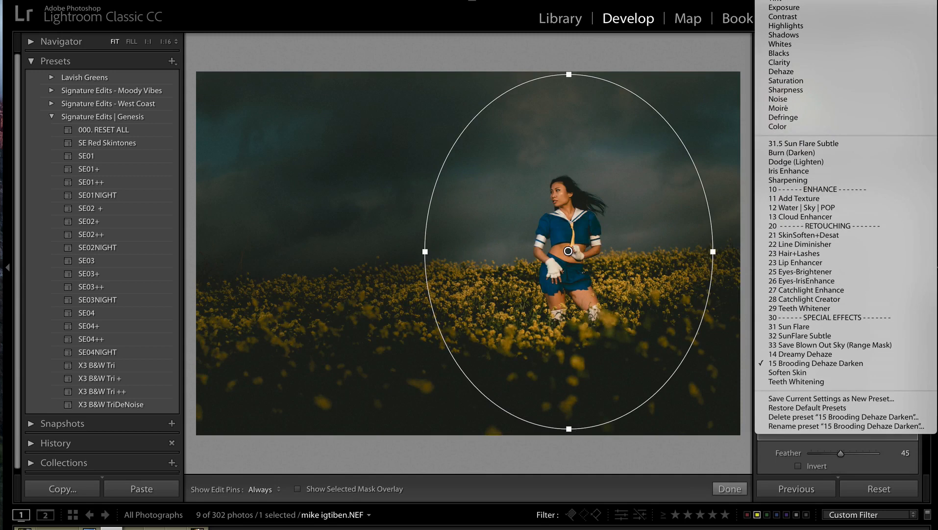
click(807, 9)
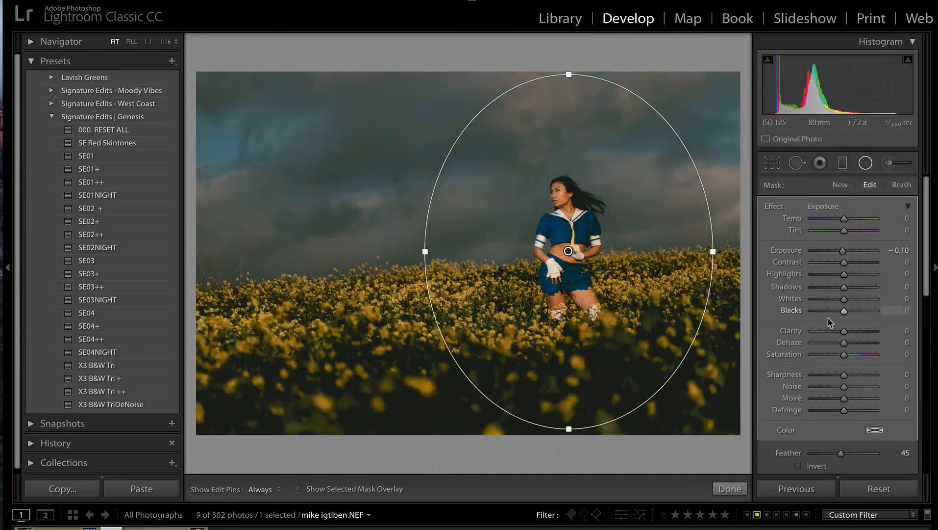
scroll(829, 318, down, 5)
click(860, 342)
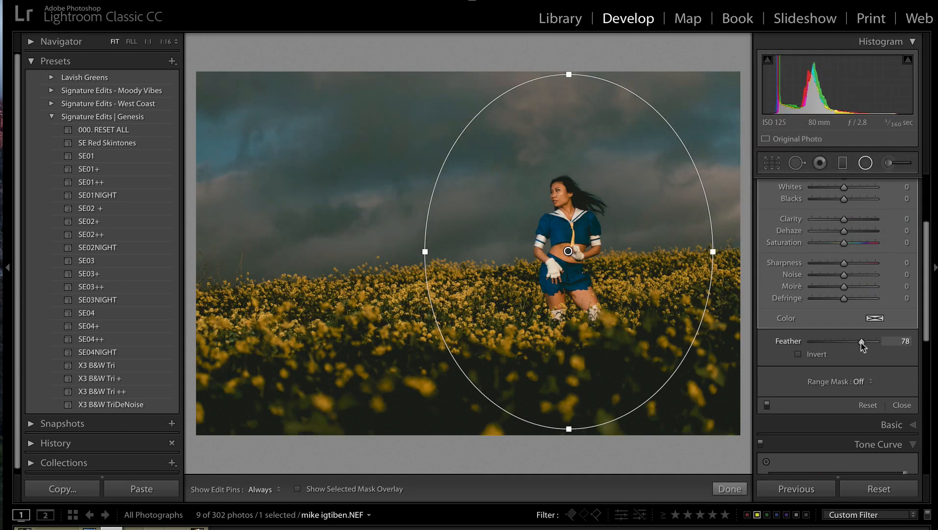
Step: Toggle the radial filter's inversion and leave it inverted, then try its exposure at 1.30 and lower it again
key(apostrophe)
key(apostrophe)
key(apostrophe)
scroll(834, 318, up, 5)
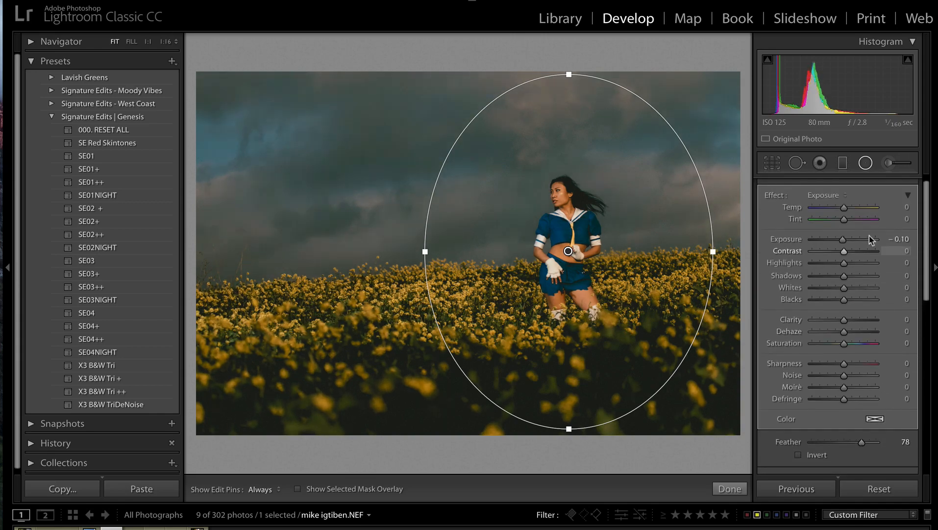
click(853, 239)
key(apostrophe)
key(apostrophe)
key(apostrophe)
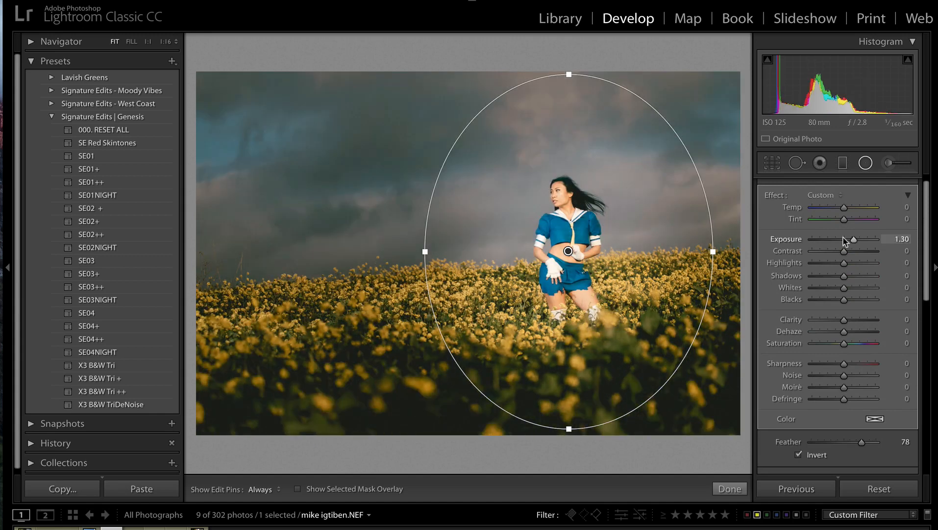
click(846, 239)
scroll(847, 240, down, 5)
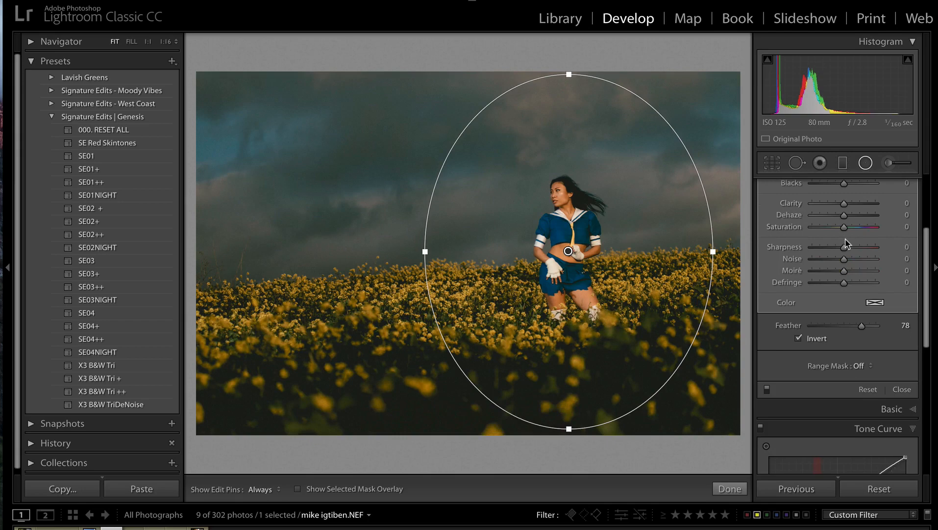
Step: Close the radial filter and compare the original flower field edit with its SE01 virtual copy
key(shift+m)
key(Right)
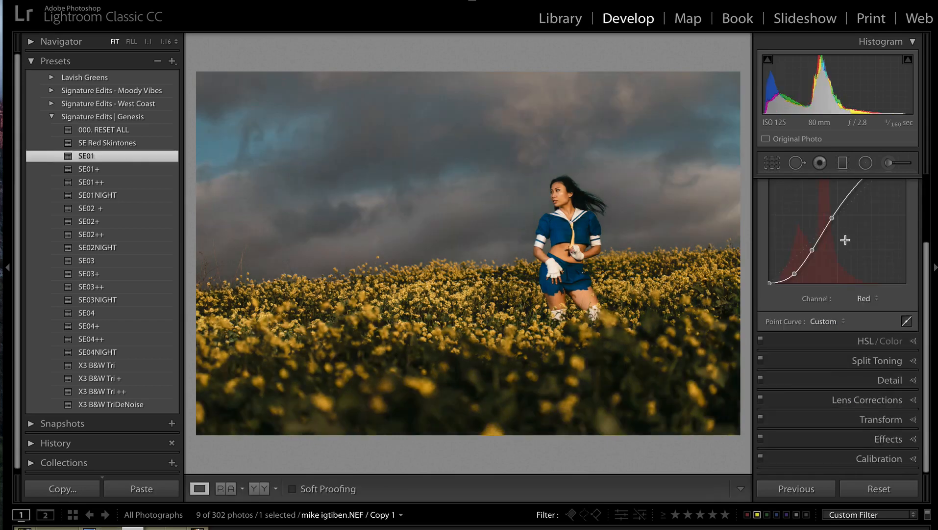
key(Left)
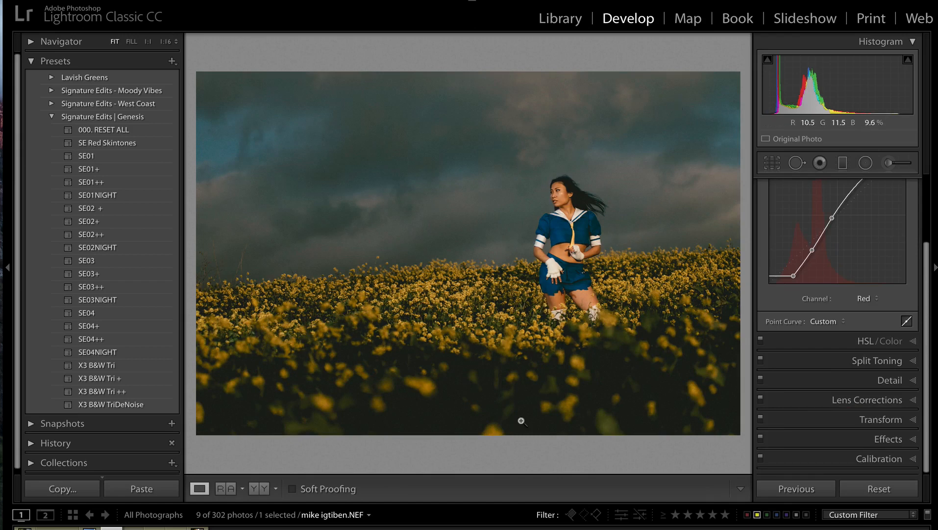
Step: Try blue saturation at −76 and +25, settle on −75, and compare the edit with the unedited photo
scroll(851, 323, down, 1)
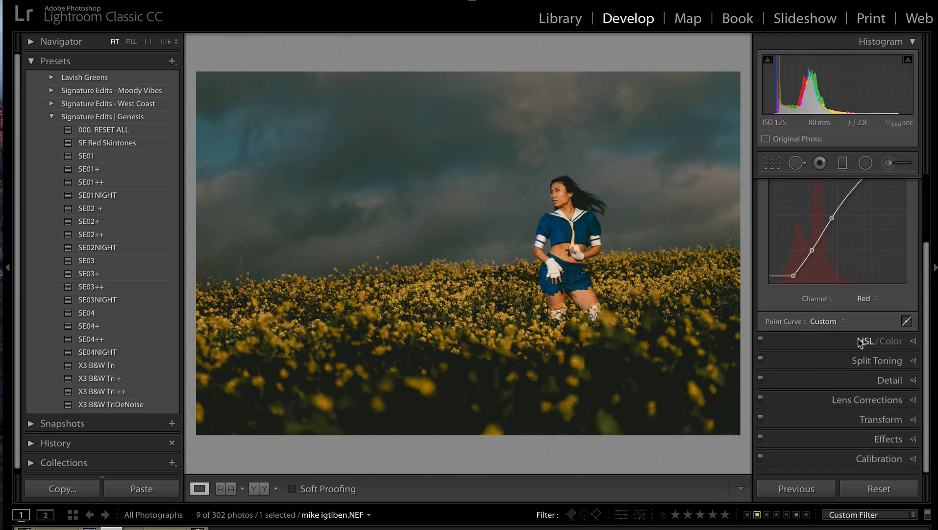
click(864, 338)
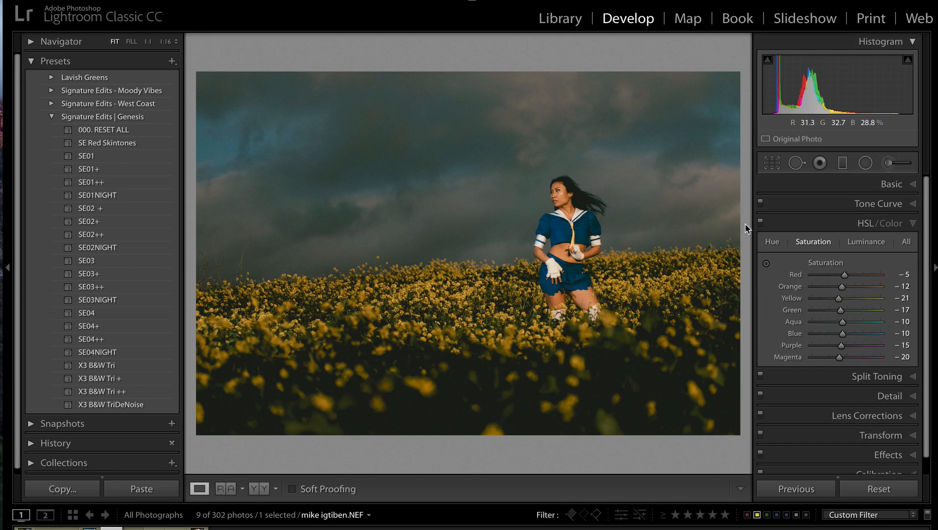
click(823, 334)
mouse_move(822, 334)
mouse_down()
mouse_move(783, 333)
mouse_move(821, 337)
mouse_up()
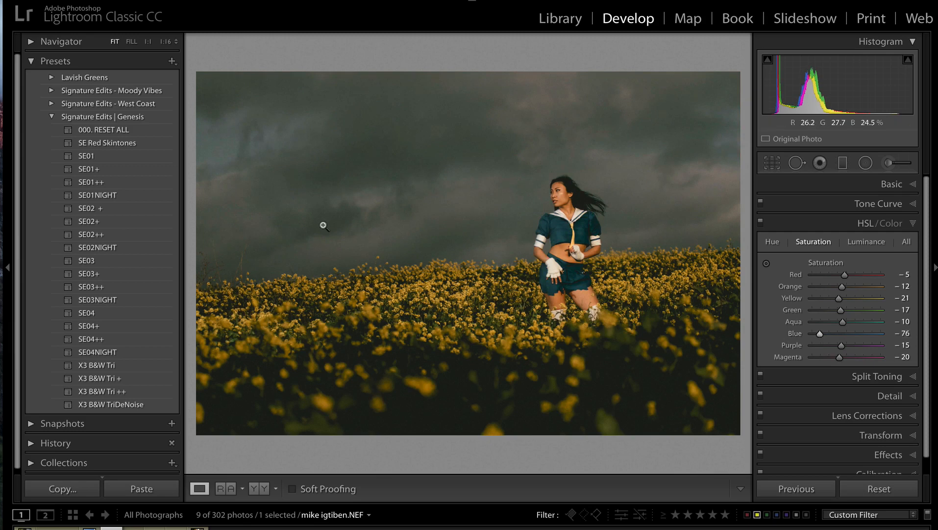
click(870, 334)
mouse_move(868, 334)
mouse_down()
mouse_move(840, 333)
mouse_move(855, 335)
mouse_up()
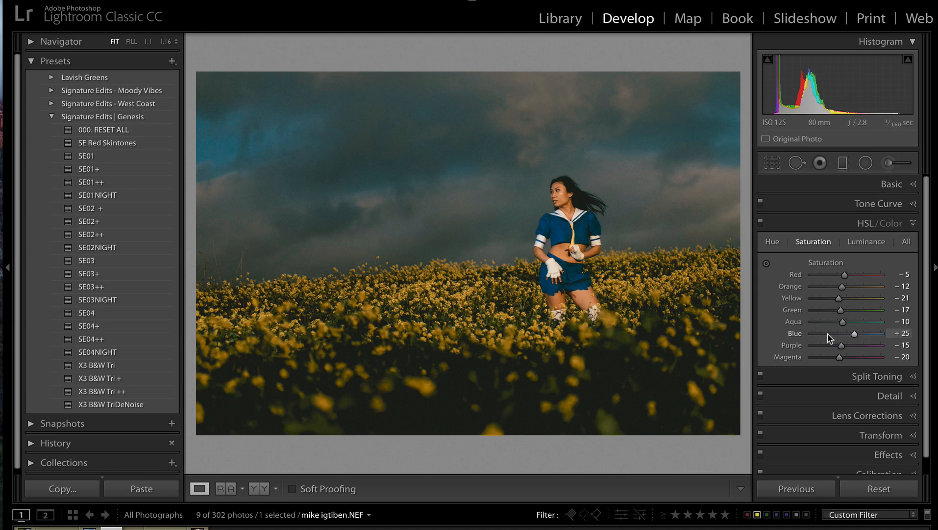
drag(829, 338, 822, 338)
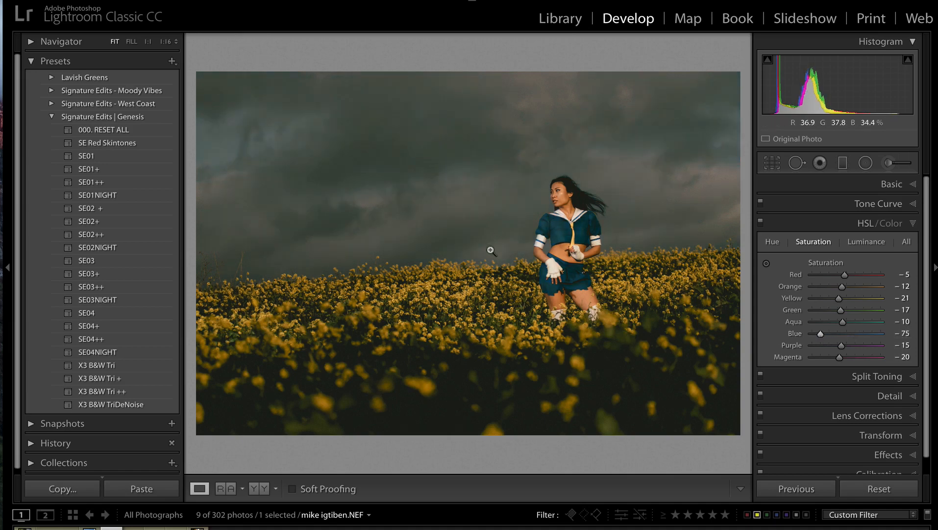
key(backslash)
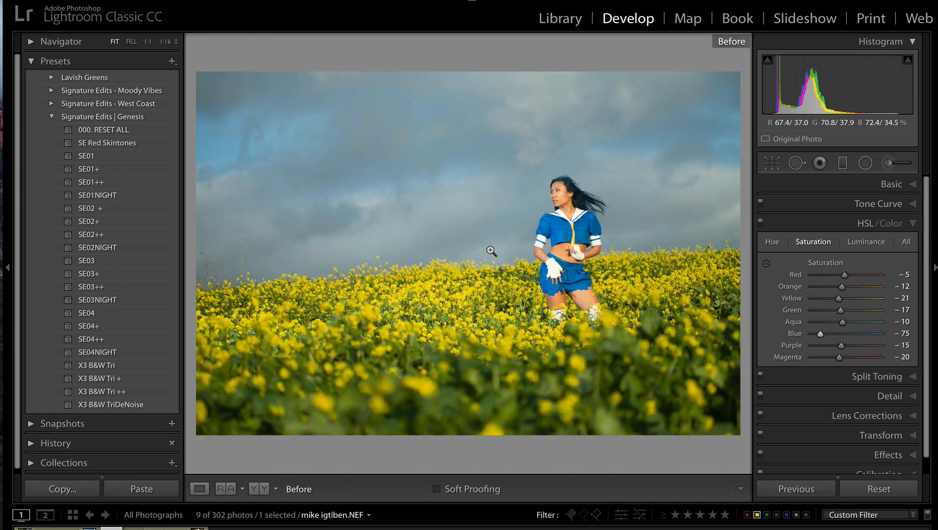
key(backslash)
Step: Set the split toning highlights to a strong teal with hue 186 and saturation 100
scroll(835, 336, down, 1)
click(882, 367)
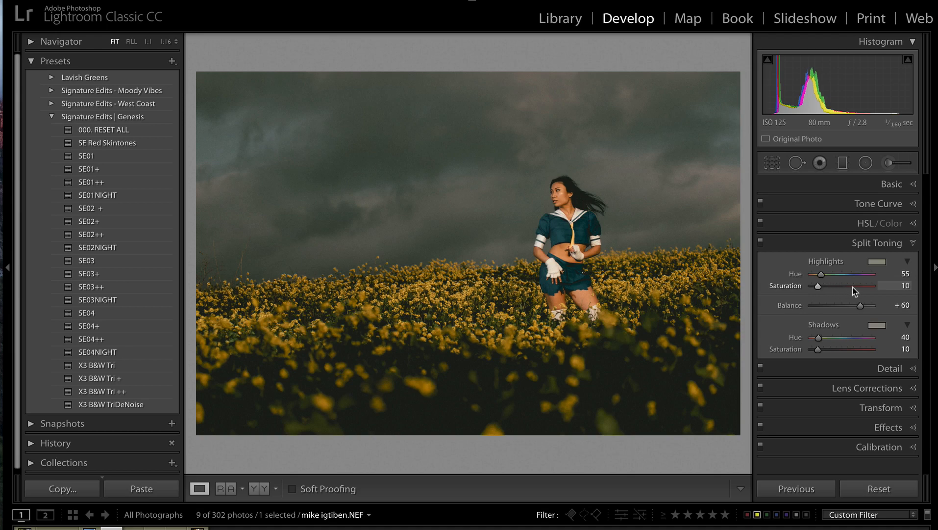
drag(853, 288, 892, 290)
mouse_move(822, 275)
mouse_down()
mouse_move(811, 275)
mouse_move(841, 277)
mouse_up()
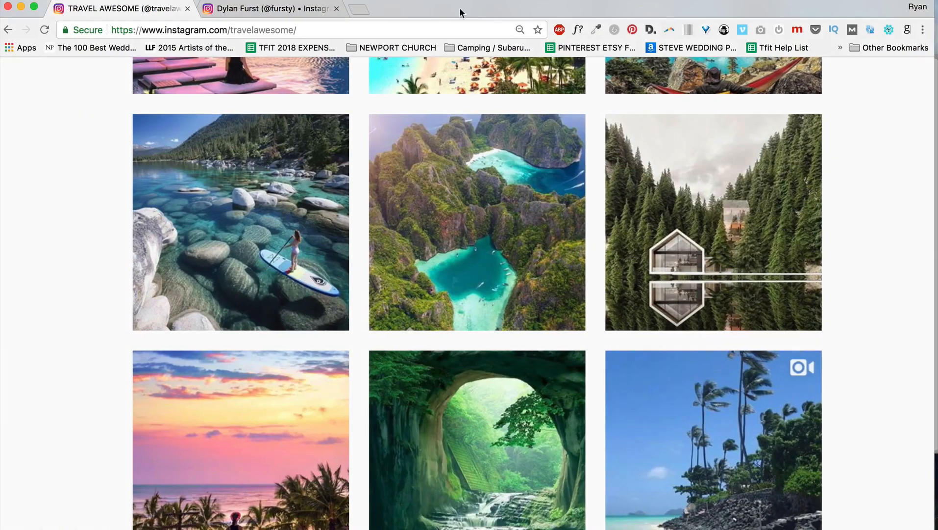
Step: Switch to the browser and examine the color toning of the photos on the fursty Instagram profile
click(227, 8)
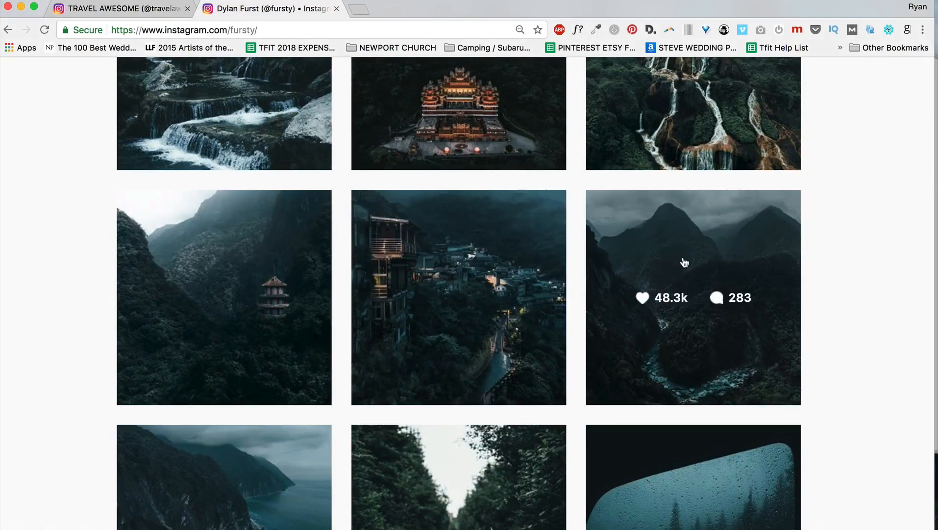
scroll(735, 304, down, 3)
scroll(459, 343, down, 5)
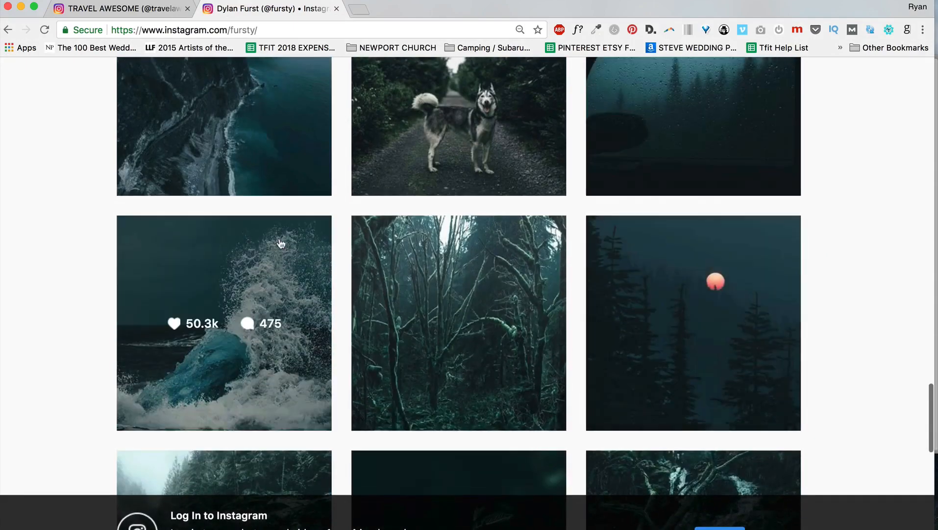
scroll(281, 244, up, 2)
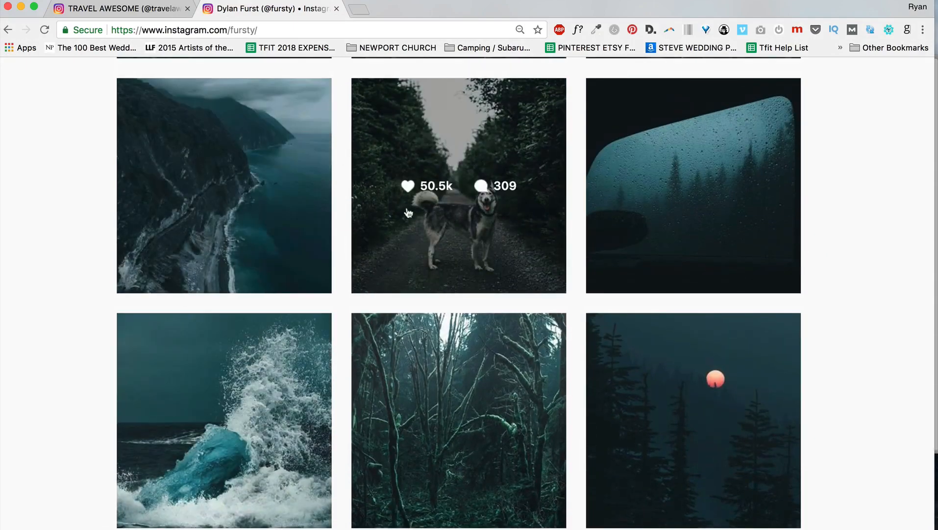
scroll(529, 329, down, 5)
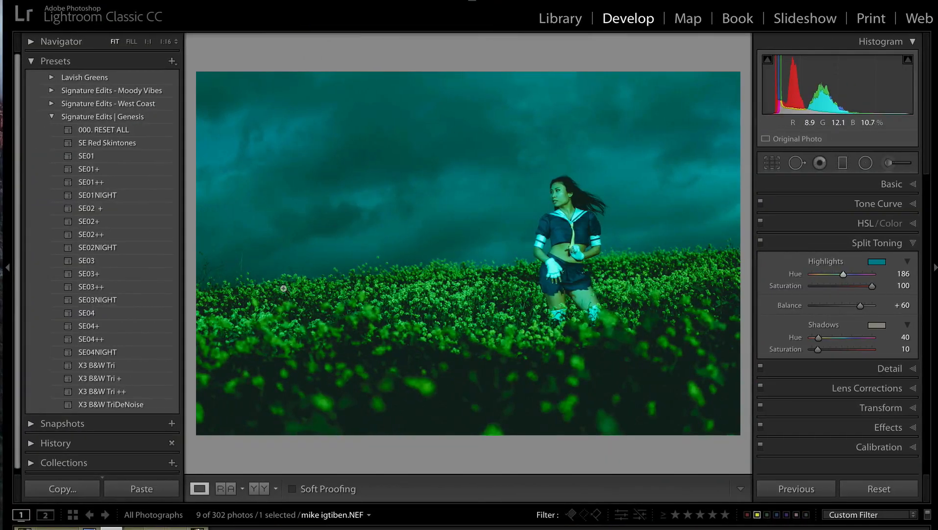
Step: Return to Lightroom, lower the highlights saturation to 9, and toggle Split Toning to compare its effect
drag(839, 284, 817, 285)
click(761, 244)
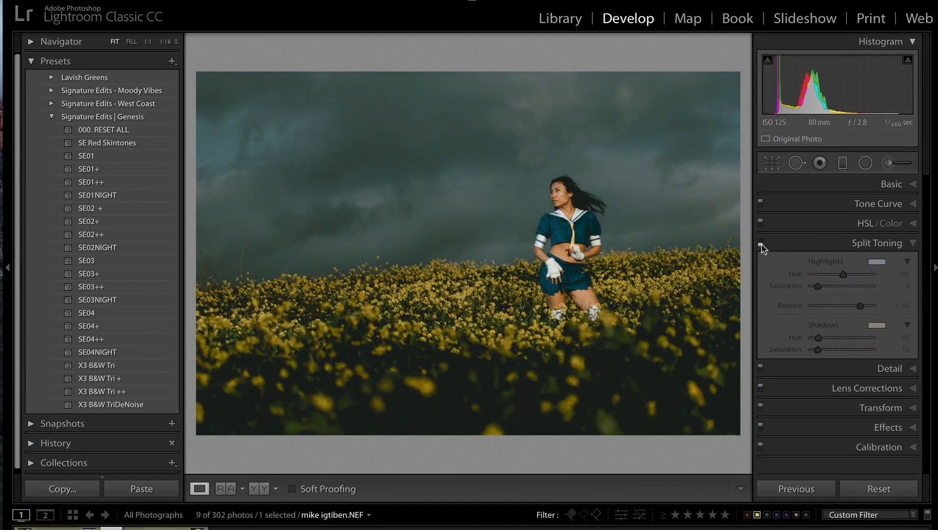
click(761, 245)
click(761, 244)
click(761, 243)
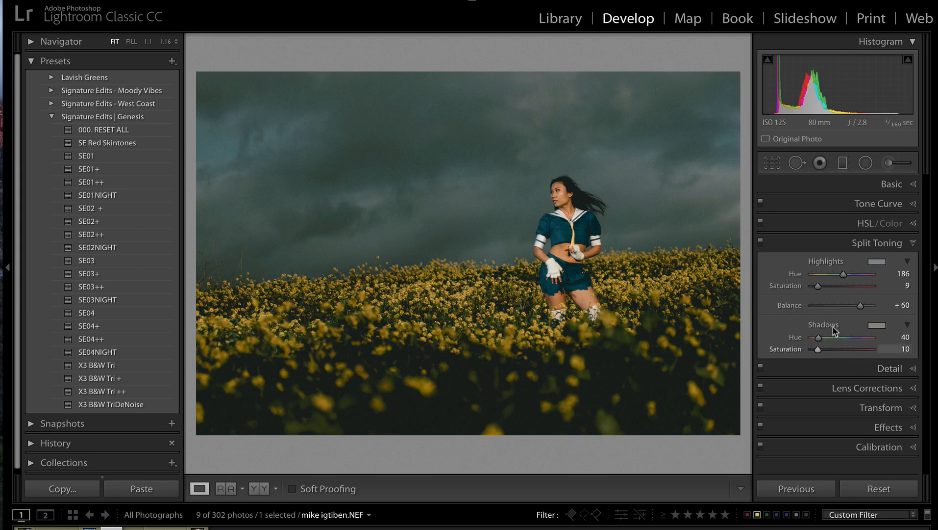
Step: Set the split toning shadows to hue 163 and saturation 31, and toggle Split Toning to check the effect
mouse_move(834, 337)
mouse_down()
mouse_move(836, 349)
mouse_move(856, 350)
mouse_move(833, 350)
mouse_up()
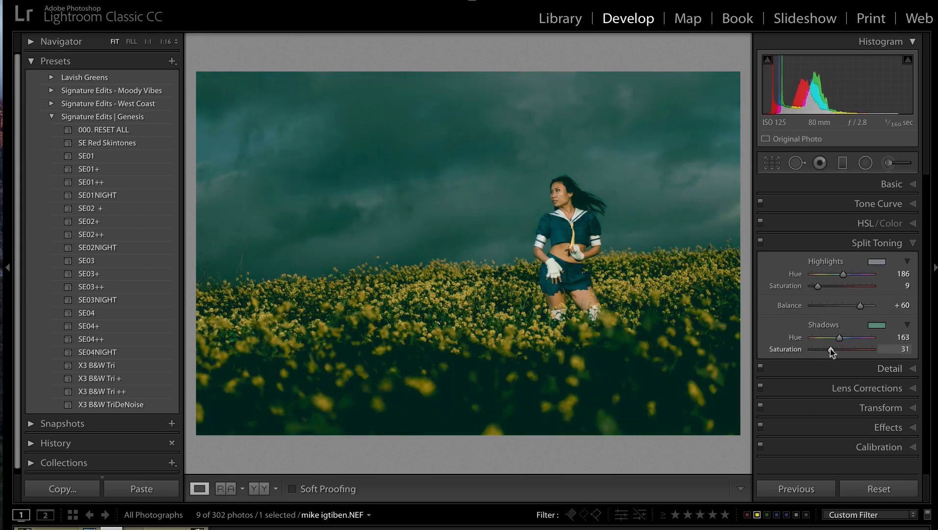
click(761, 244)
click(761, 243)
Step: Set the shadows hue to 20 and the highlights to hue 94 and saturation 6, and compare with Split Toning off
drag(839, 337, 815, 339)
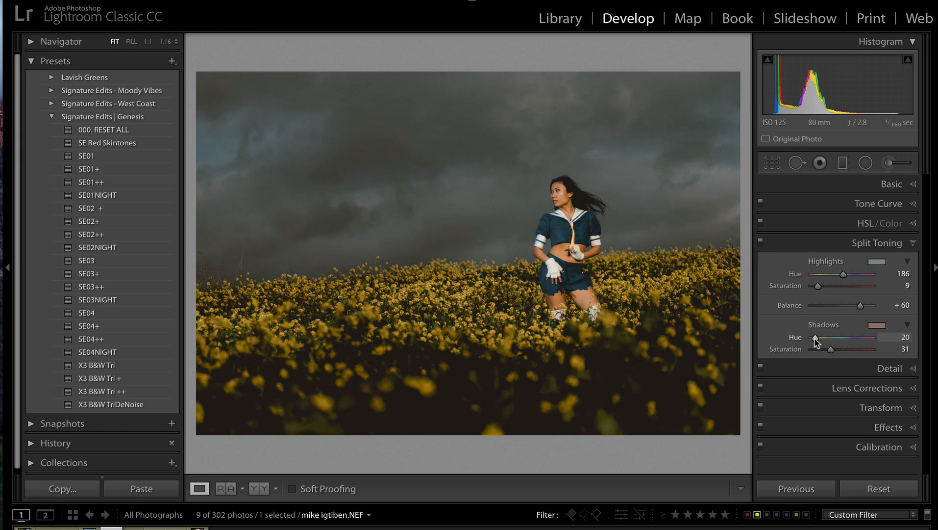
mouse_move(818, 274)
mouse_down()
mouse_move(841, 275)
mouse_move(813, 276)
mouse_move(838, 288)
mouse_move(815, 288)
mouse_up()
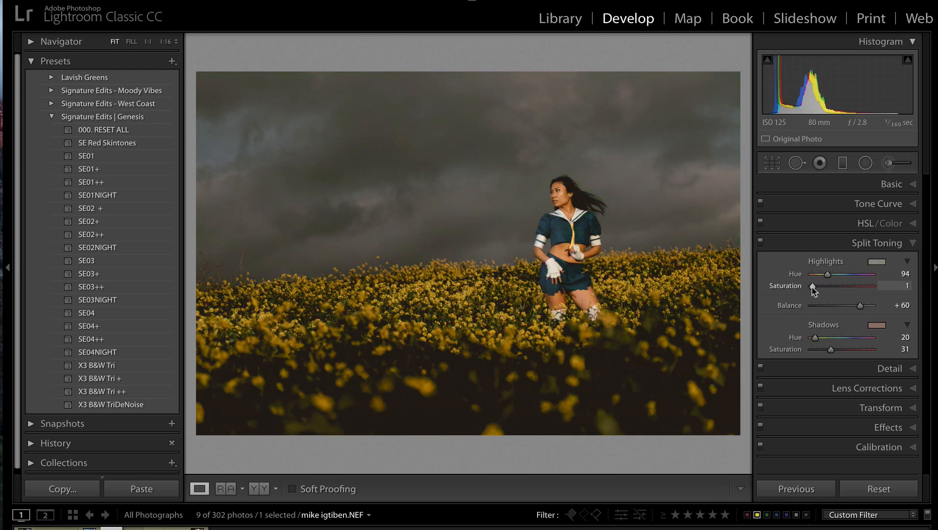
click(761, 242)
click(761, 243)
click(761, 243)
click(761, 242)
Step: Reset all edits on the flower field virtual copy and return to the original edited photo
key(Right)
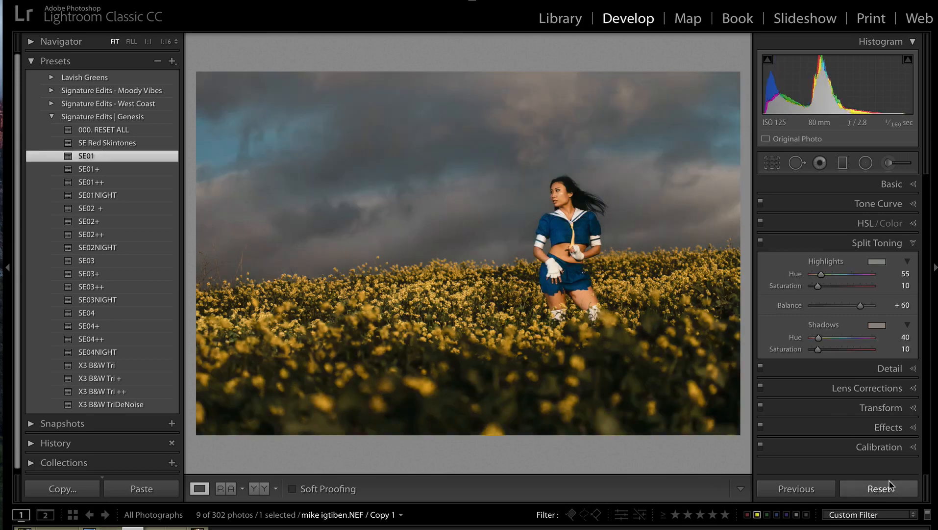
click(890, 488)
key(Left)
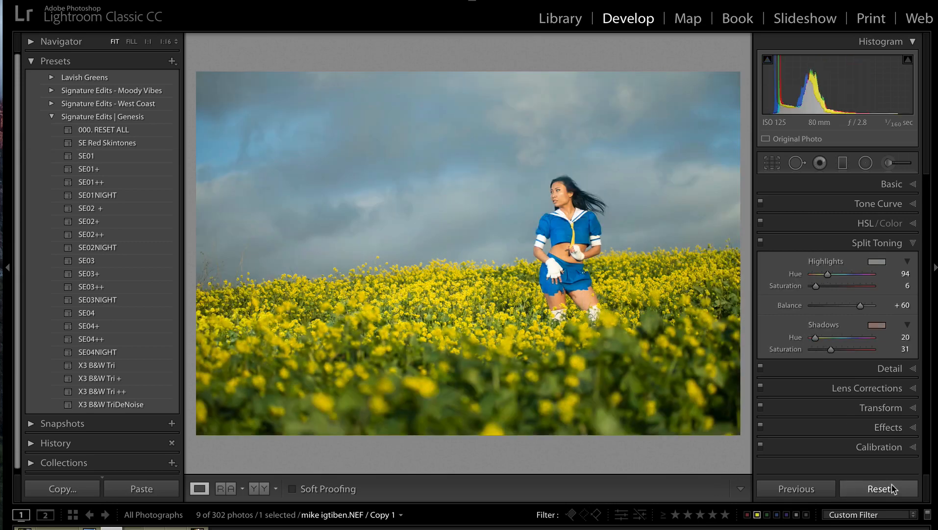
Step: Set the noise reduction to luminance 100 and color 21
click(895, 371)
scroll(878, 363, down, 1)
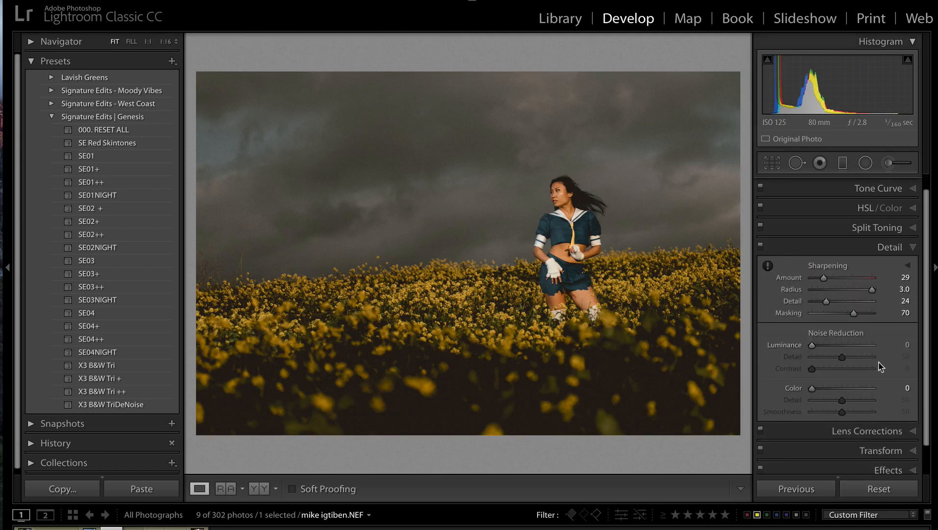
click(830, 345)
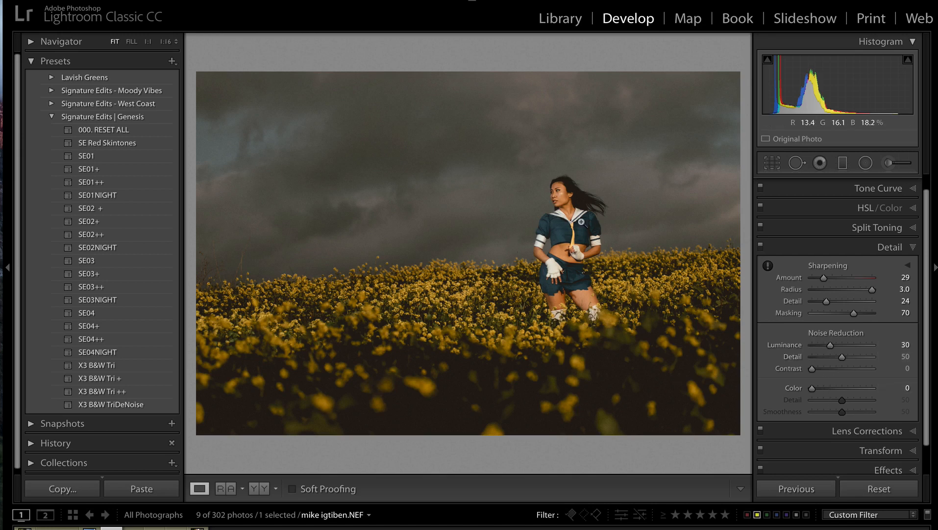
click(824, 388)
click(822, 346)
drag(860, 349, 902, 350)
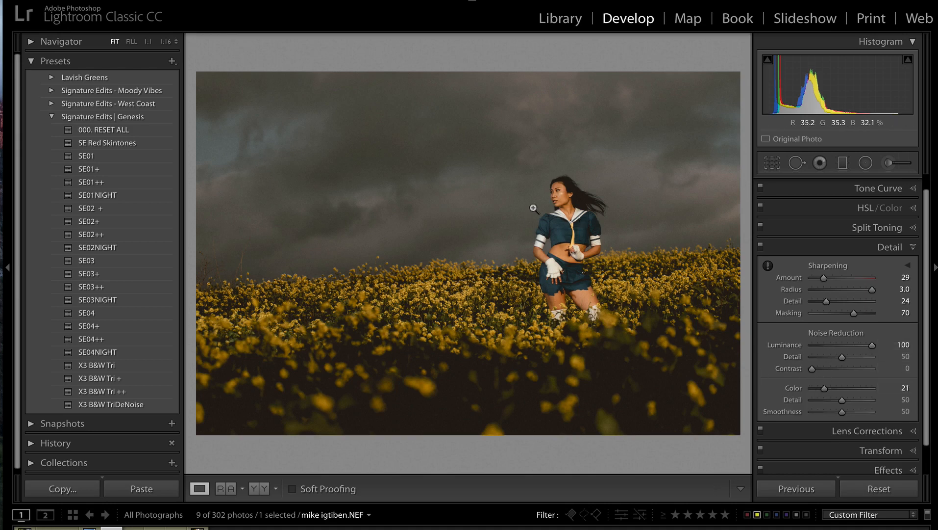
Step: Zoom in to 1:1 on the woman, raise color noise reduction to 69, and toggle the Detail adjustments to compare
click(585, 202)
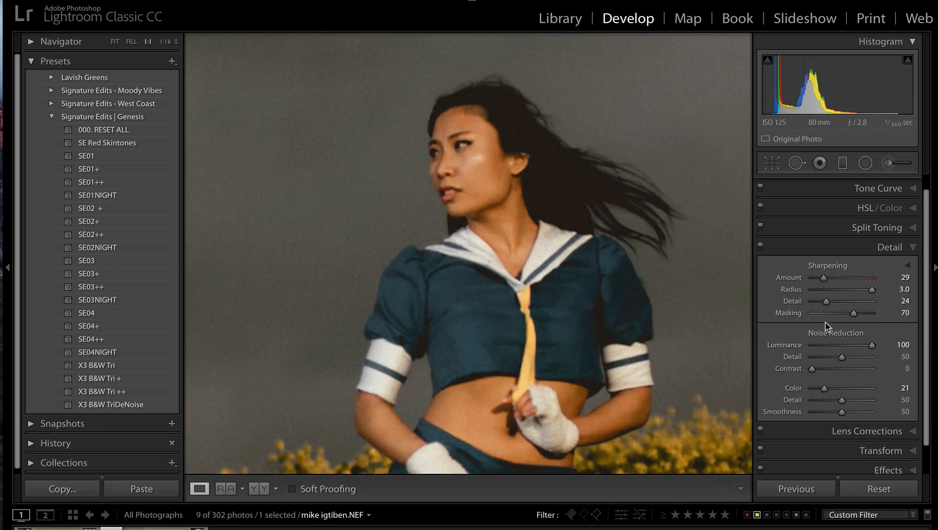
click(853, 388)
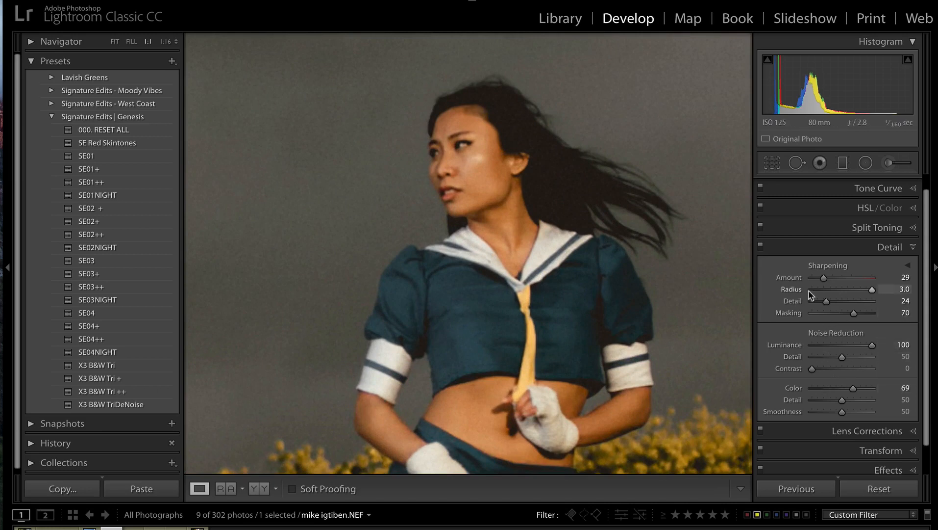
click(761, 246)
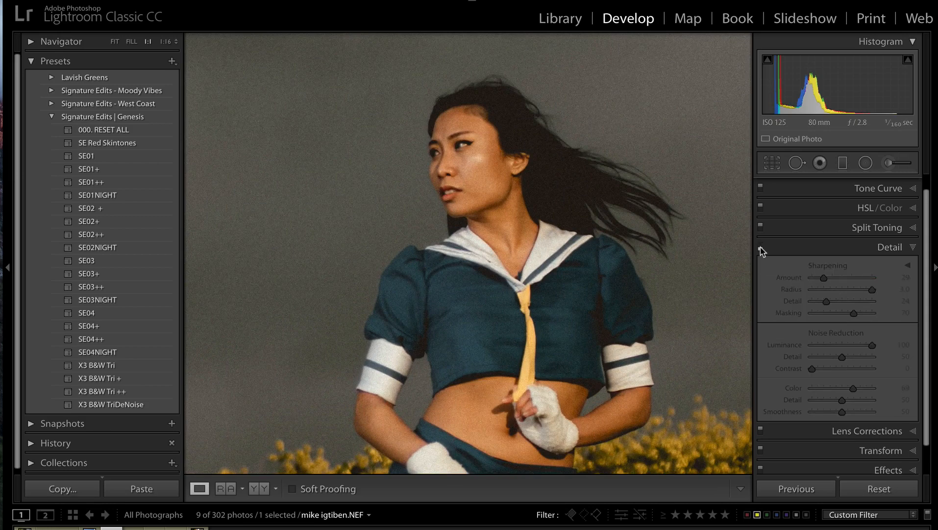
click(760, 246)
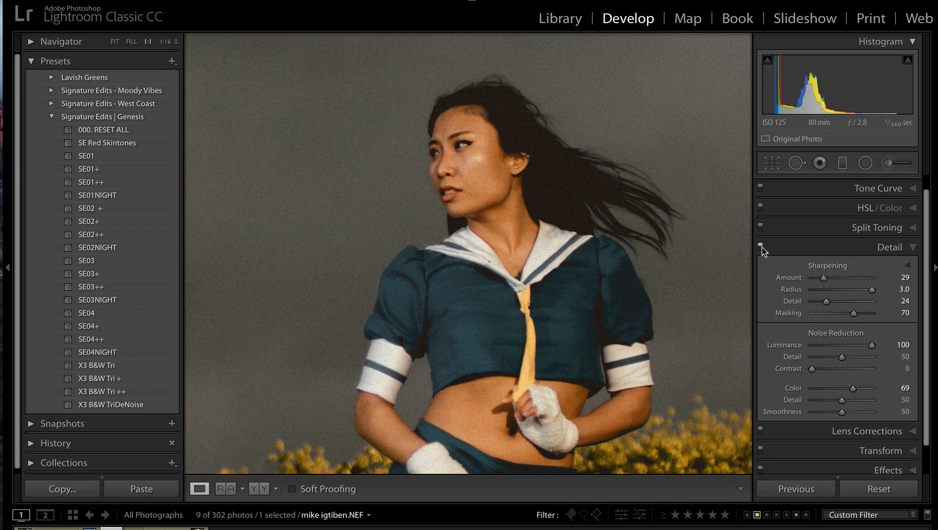
Step: Set the luminance noise reduction's contrast to 83, compare with Detail off, and return to the full photo view
click(838, 368)
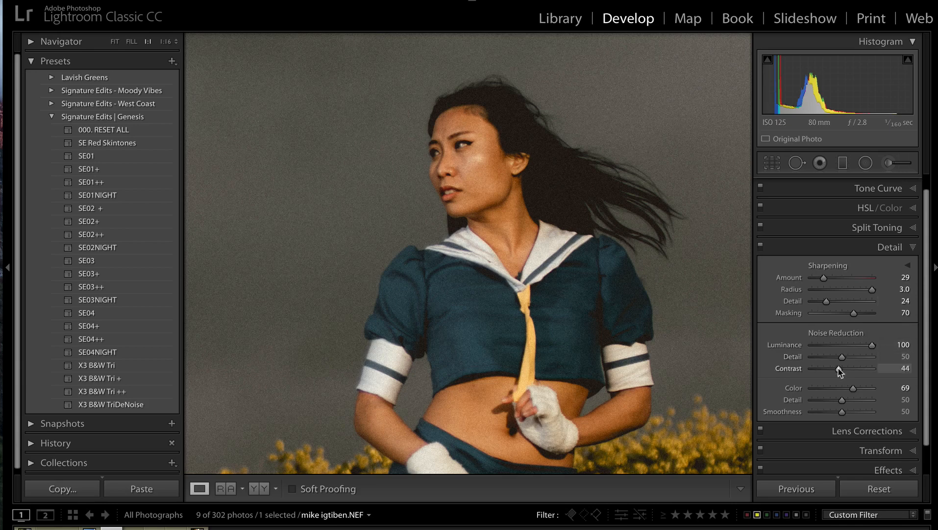
click(762, 248)
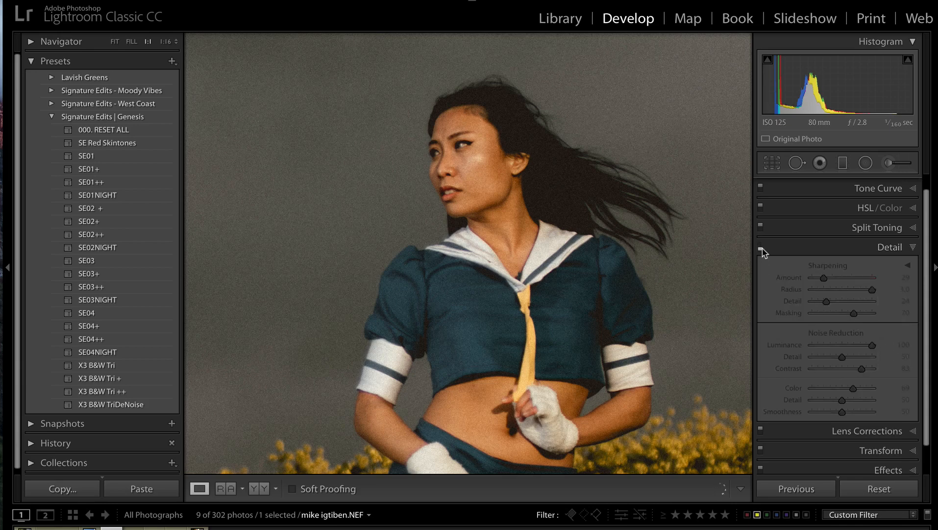
click(762, 249)
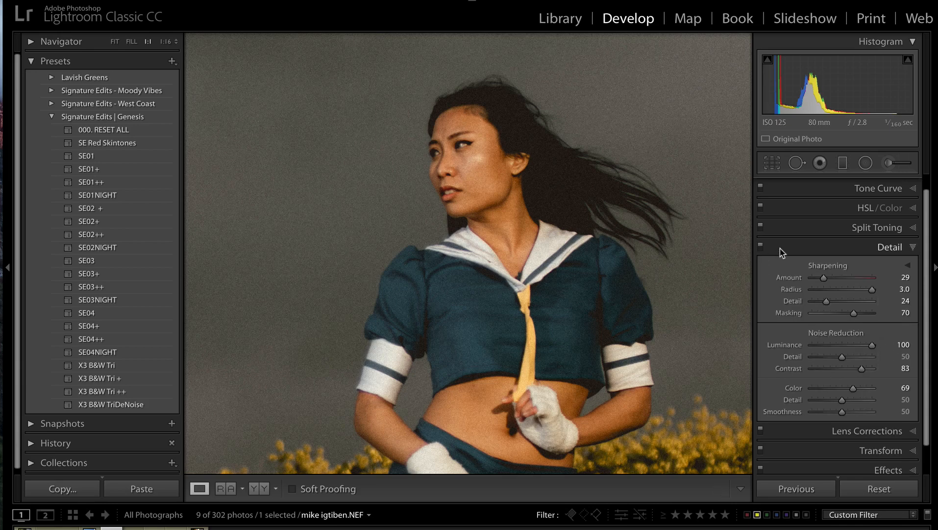
click(890, 248)
click(567, 276)
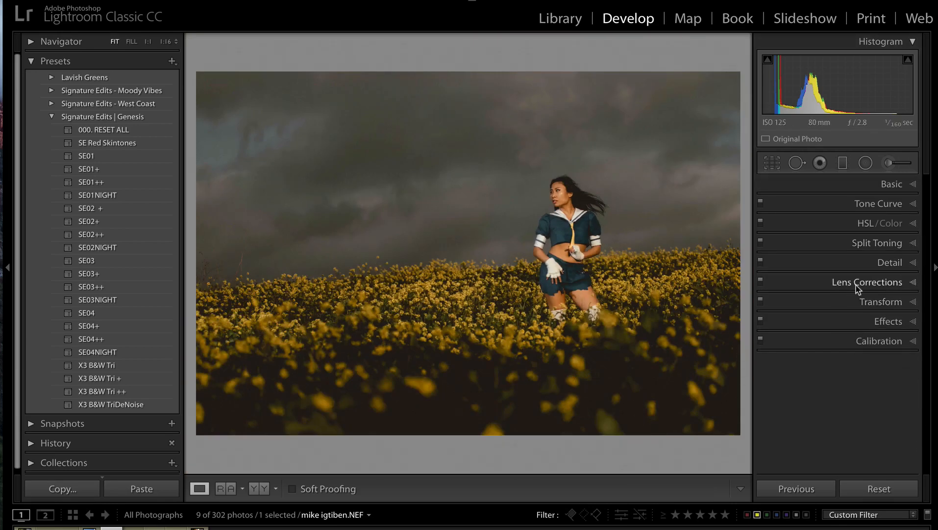
Step: Set the flower field photo's grain effect to amount 49 and size 15
click(891, 327)
scroll(882, 399, down, 1)
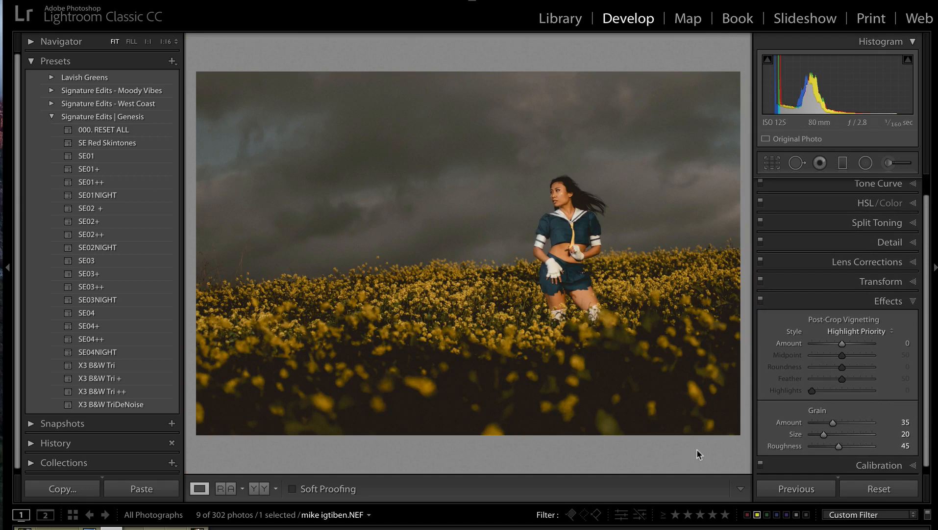
drag(847, 423, 858, 423)
click(851, 435)
drag(850, 434, 876, 433)
click(816, 434)
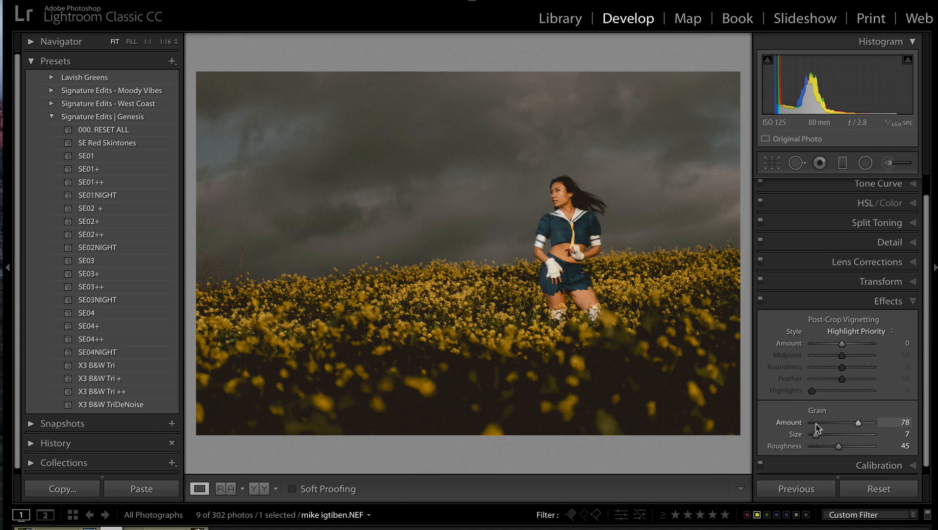
click(846, 424)
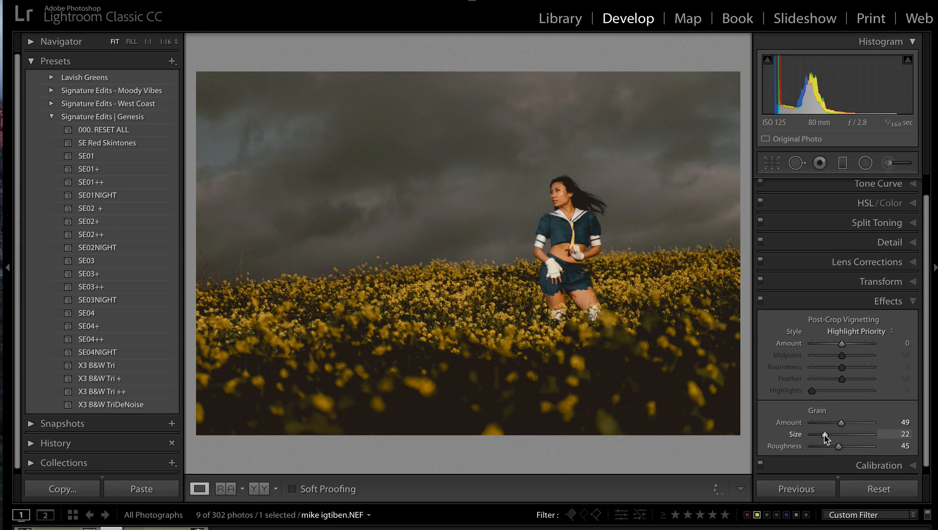
drag(820, 434, 819, 435)
Step: Toggle the Effects adjustments to compare, inspect the grain on the woman at 1:1, and return to the full photo view
scroll(830, 447, down, 1)
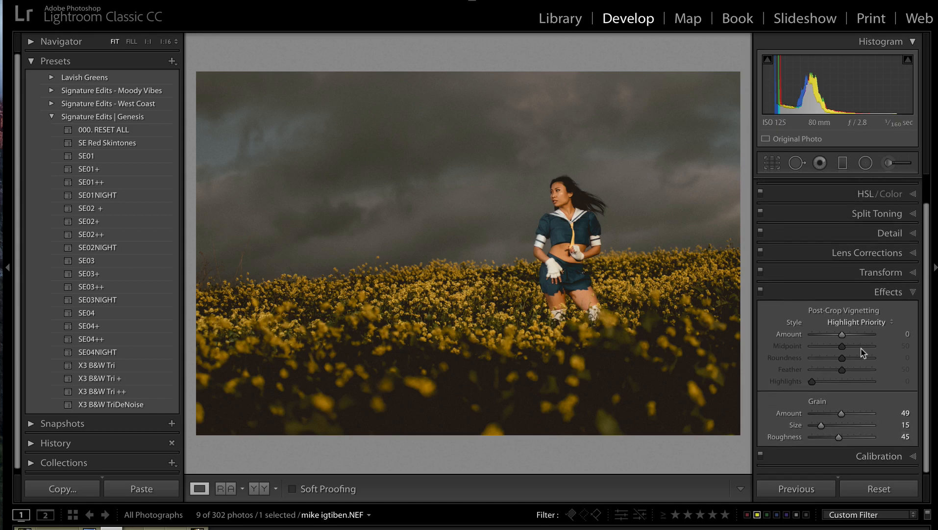
click(761, 293)
click(762, 296)
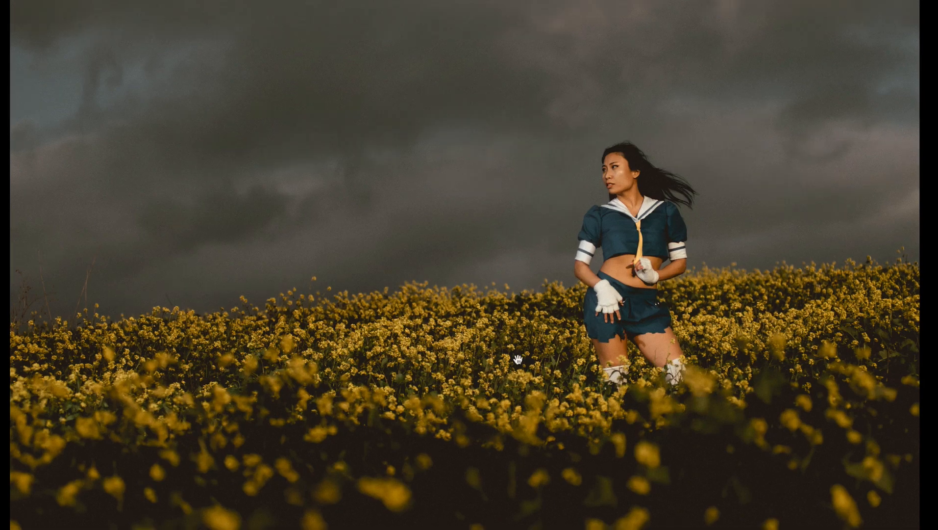
click(583, 278)
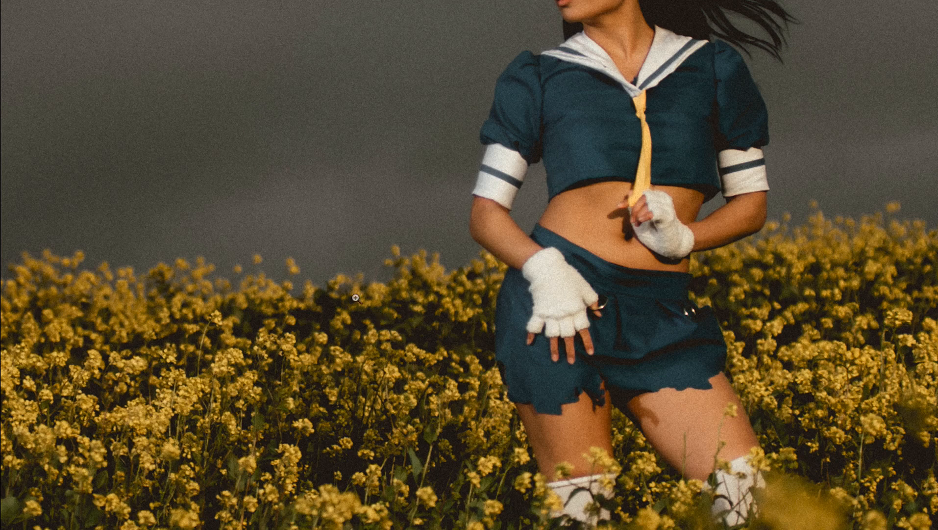
key(f)
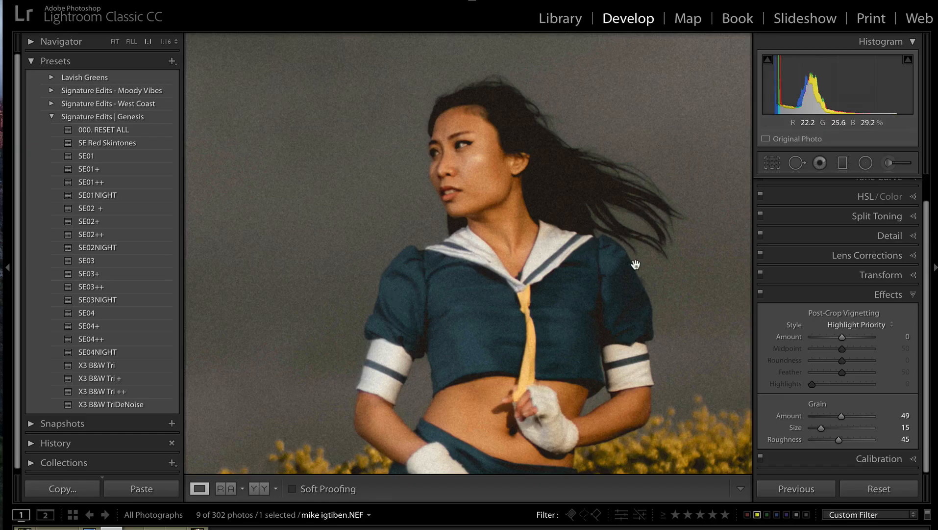
click(115, 42)
Step: Copy the edited flower field photo's develop settings and paste them onto the desert rocks photo IMG_9624.CR2
key(Right)
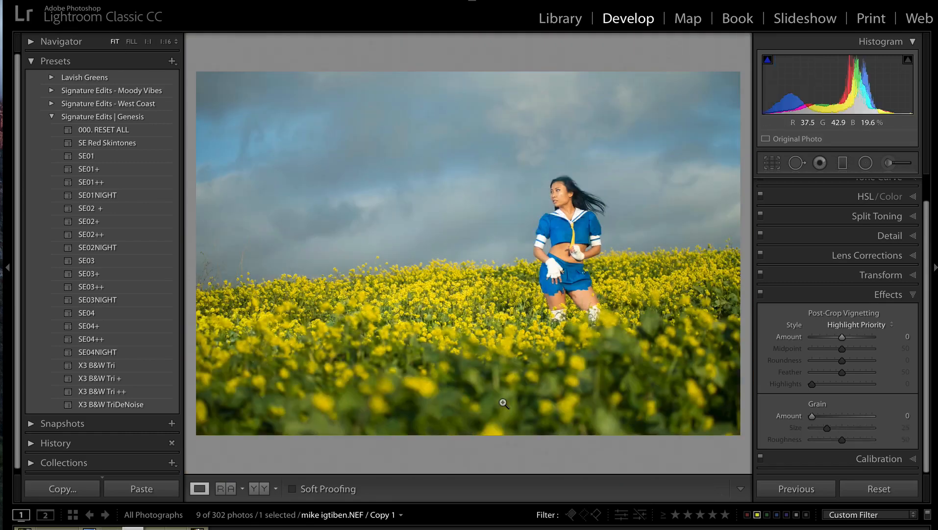
key(ctrl+shift+v)
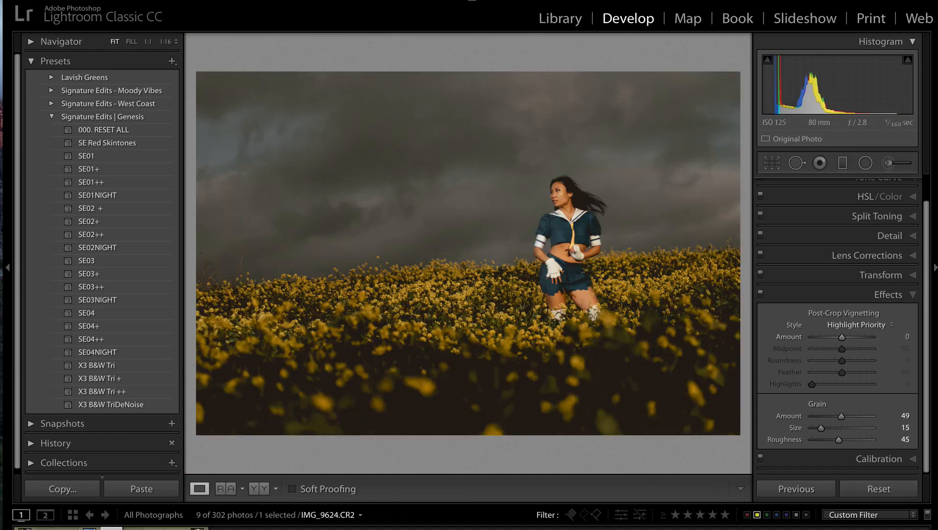
key(Left)
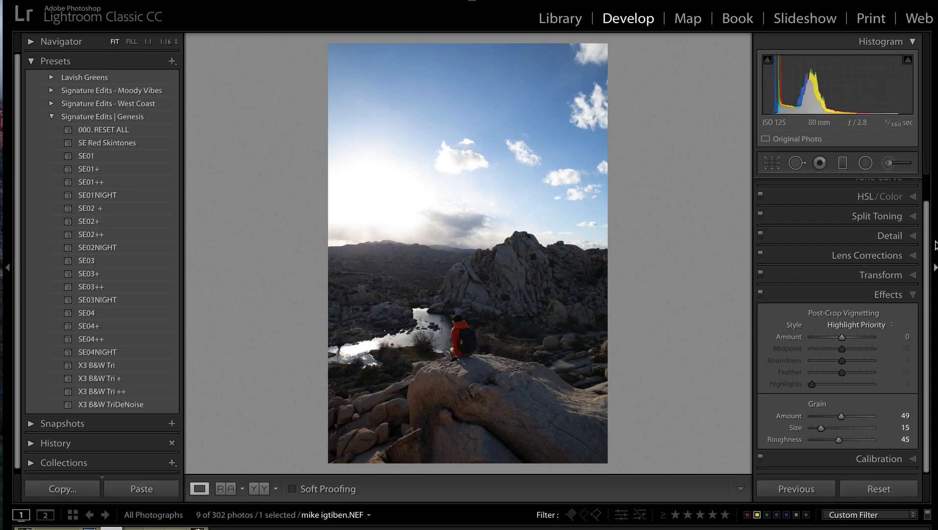
key(Right)
key(super+shift+c)
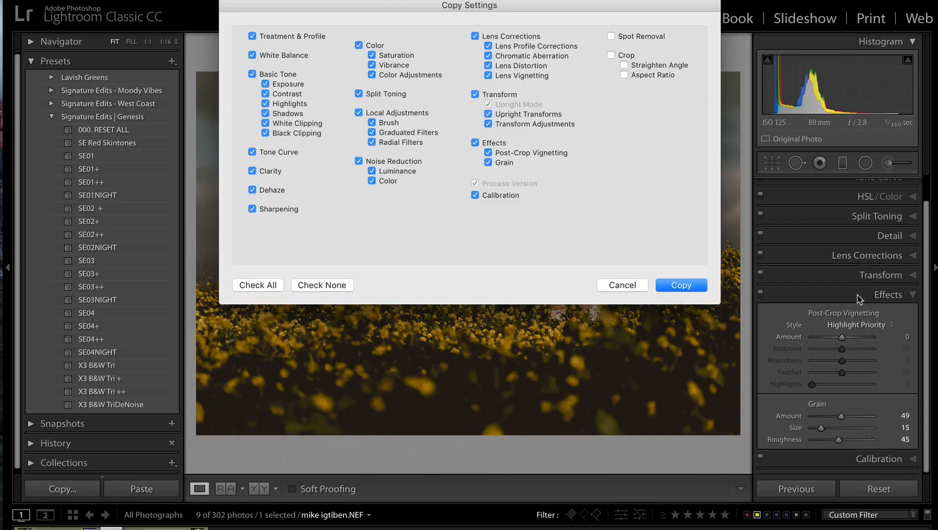
key(Return)
key(Left)
key(super+shift+v)
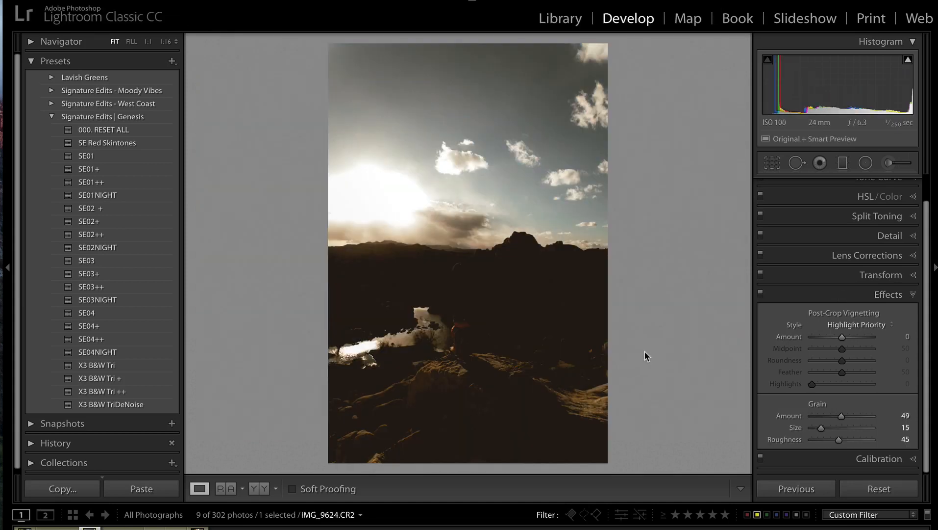
Step: Add a wide radial filter over the seated hiker and foreground rocks with exposure raised to 1.66
click(866, 163)
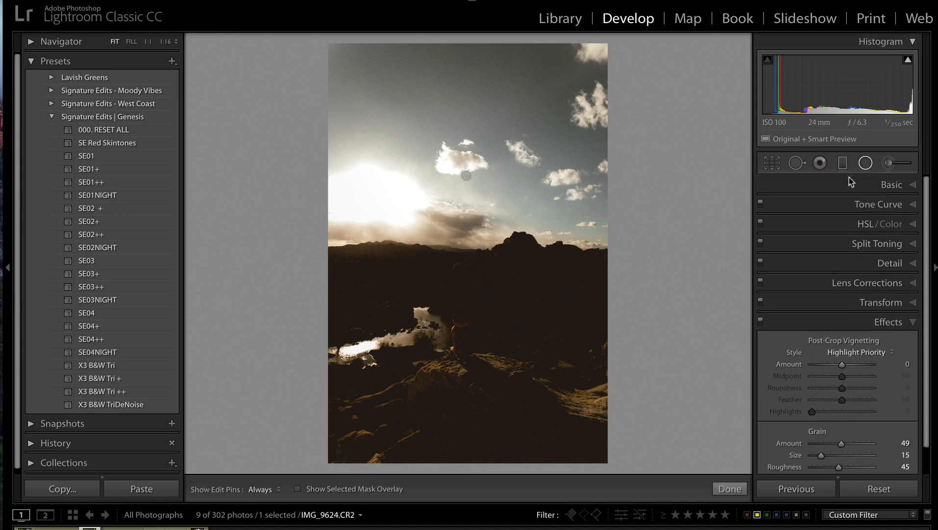
drag(467, 175, 602, 286)
drag(467, 174, 457, 338)
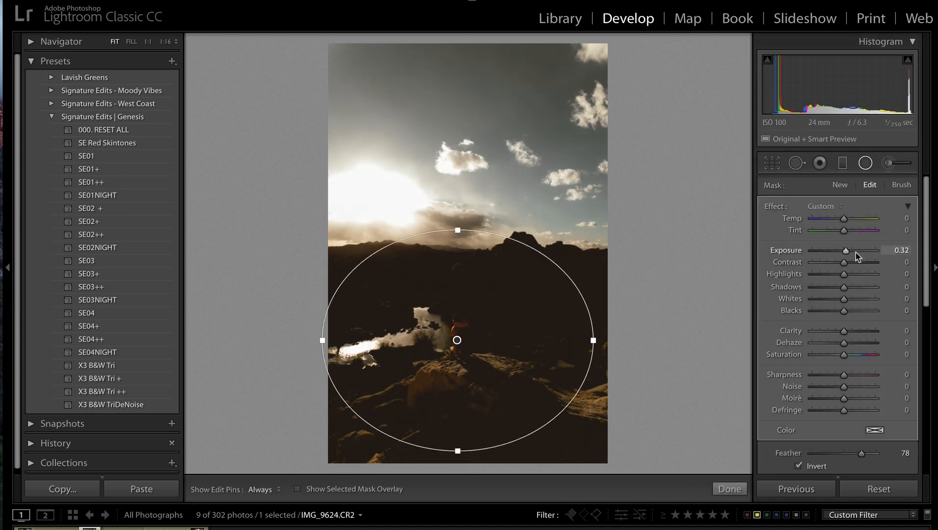
click(857, 252)
drag(586, 350, 777, 339)
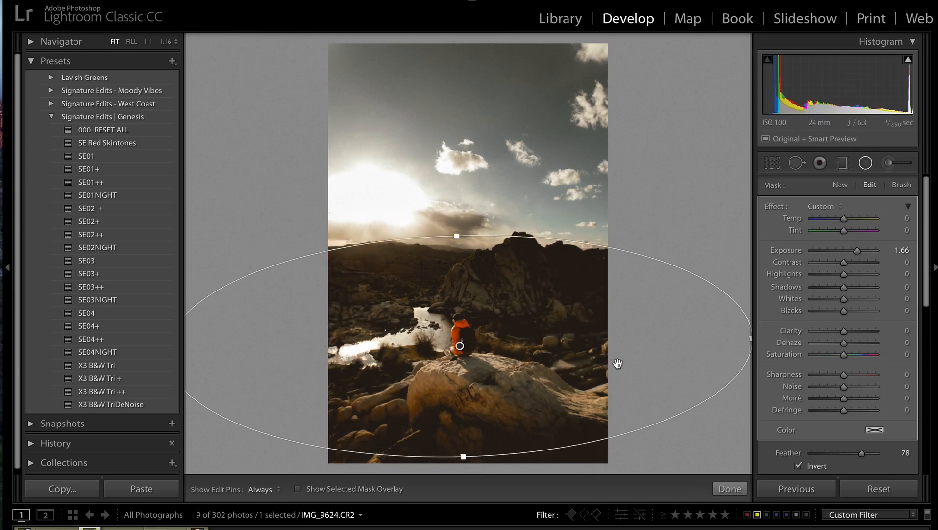
key(Escape)
key(Escape)
key(minus)
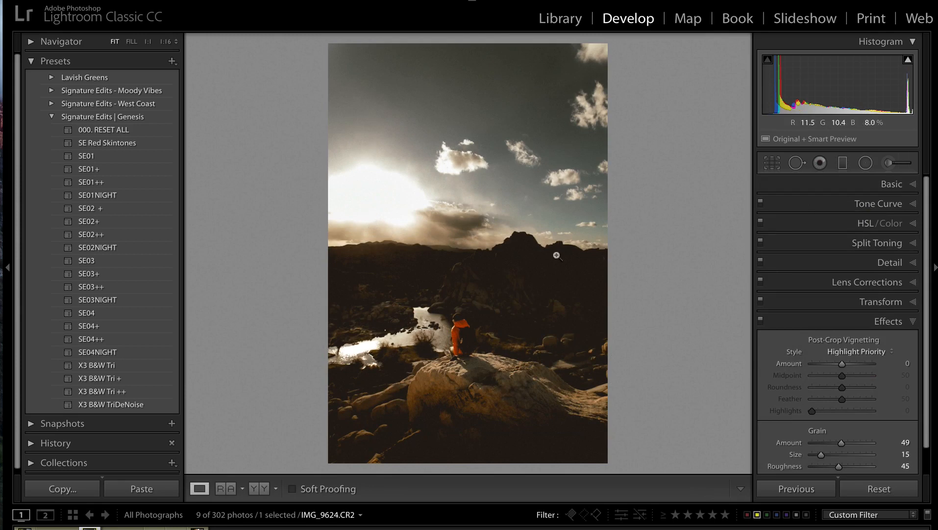
Step: Return to the edited flower field photo and compare it with its unedited virtual copy
key(Right)
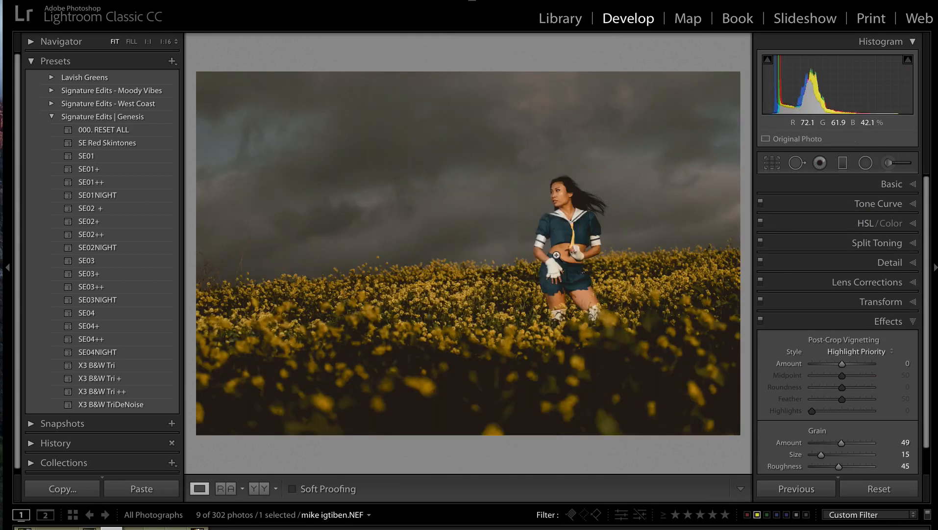
key(Right)
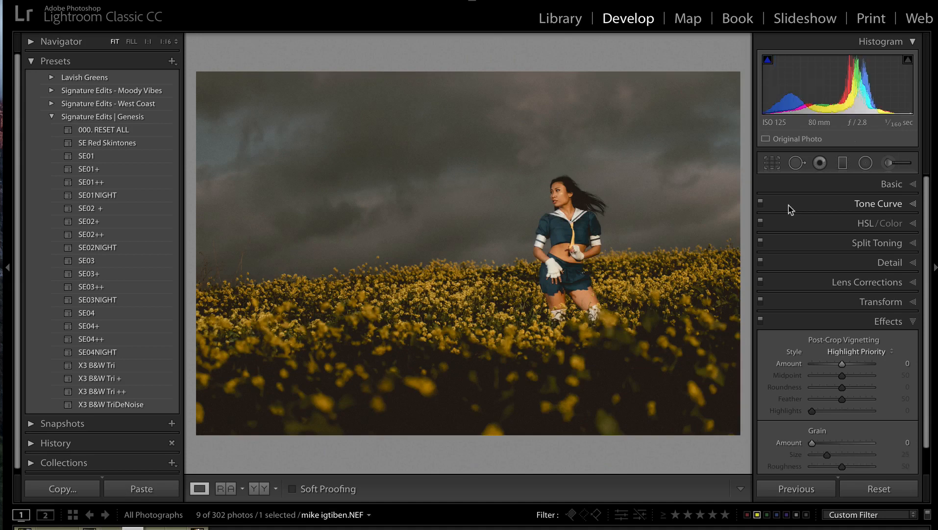
key(Left)
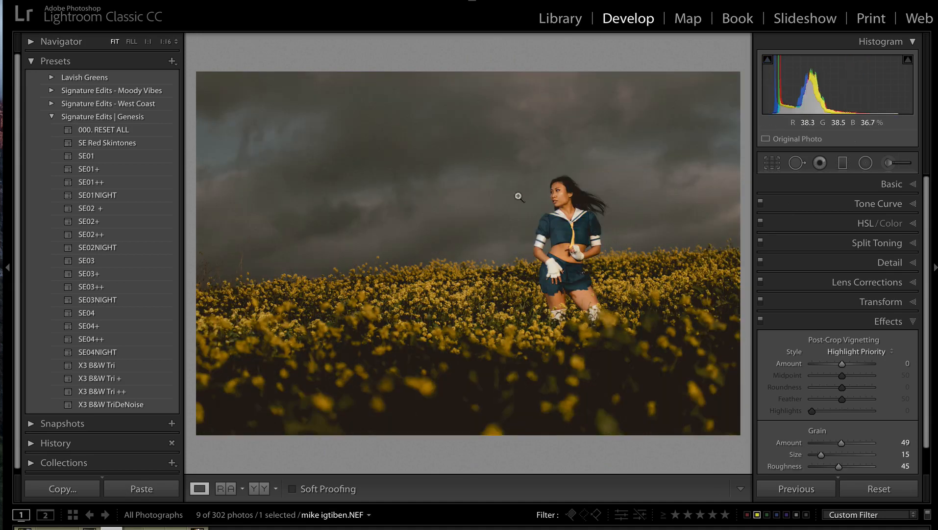
Step: Paint the cloudy sky with an adjustment brush of size 25 using the 13 Cloud Enhancer effect
click(890, 162)
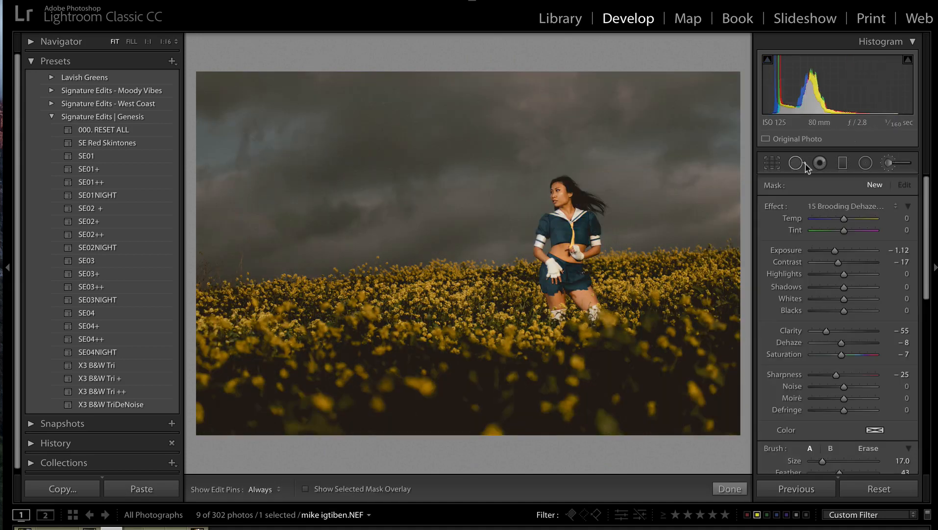
click(839, 206)
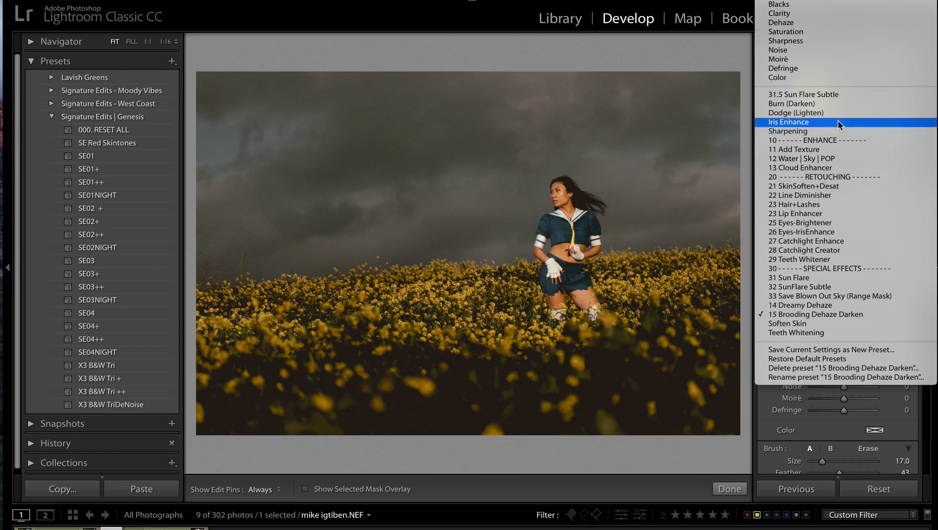
click(833, 168)
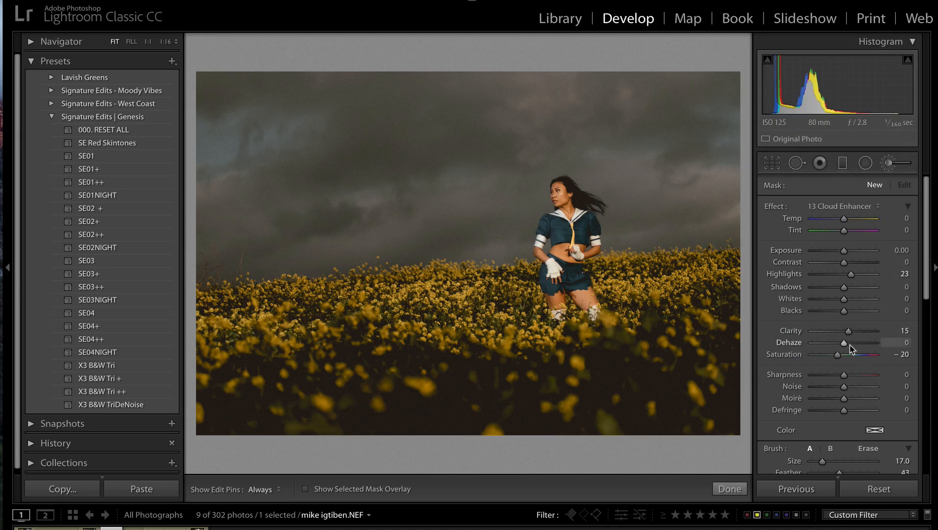
scroll(259, 160, up, 8)
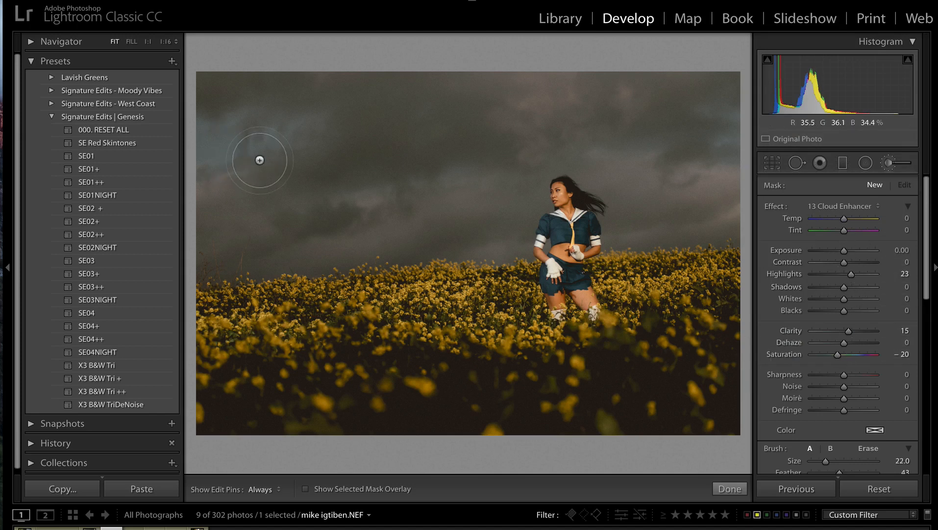
mouse_move(282, 87)
mouse_down()
mouse_move(367, 76)
mouse_move(334, 117)
mouse_move(384, 147)
mouse_move(272, 176)
mouse_move(368, 178)
mouse_move(227, 200)
mouse_move(420, 219)
mouse_move(506, 125)
mouse_move(490, 88)
mouse_move(646, 76)
mouse_move(668, 87)
mouse_move(694, 134)
mouse_move(734, 156)
mouse_move(630, 136)
mouse_move(719, 158)
mouse_move(655, 168)
mouse_move(712, 192)
mouse_move(600, 125)
mouse_move(531, 131)
mouse_move(443, 212)
mouse_move(492, 206)
mouse_move(529, 91)
mouse_move(626, 106)
mouse_move(666, 171)
mouse_move(776, 172)
mouse_up()
key(h)
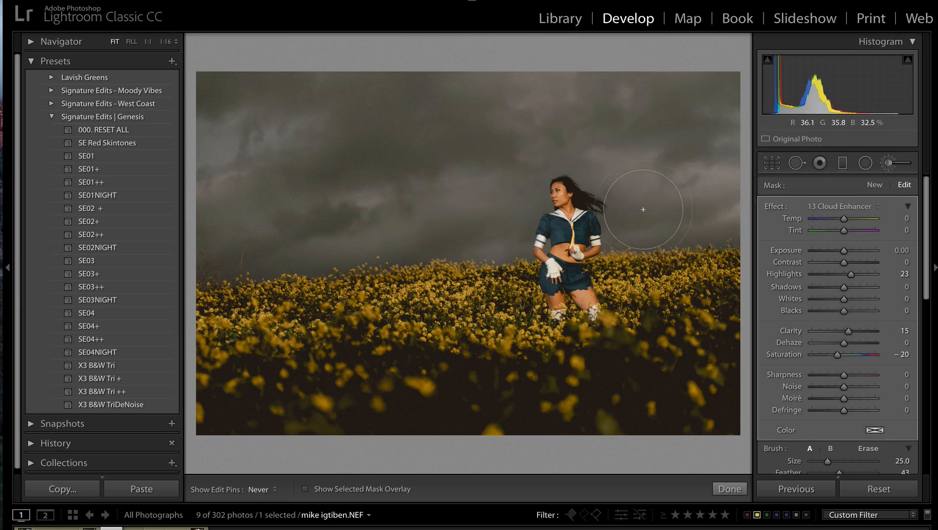
key(h)
Step: Compare the brushed flower field photo with the unedited copy, and open the couple photo 122A9326.CR2
key(backslash)
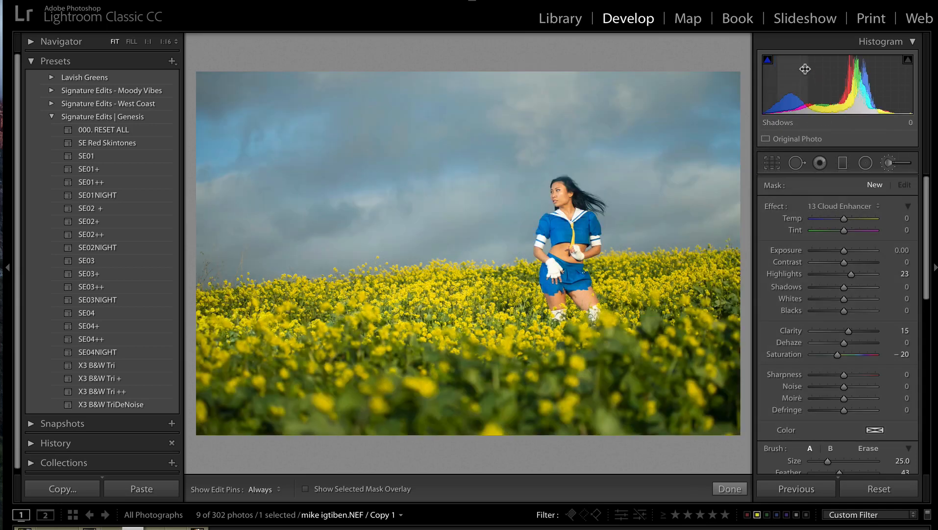
key(backslash)
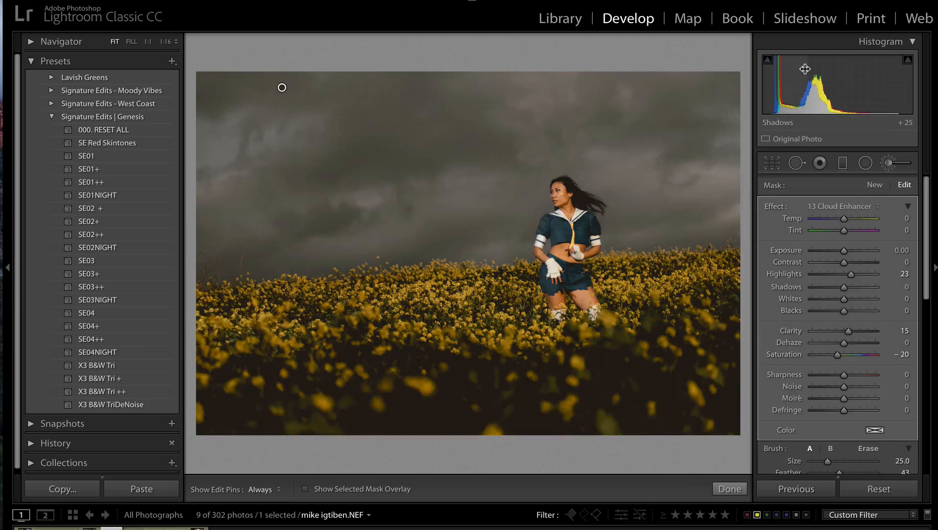
key(backslash)
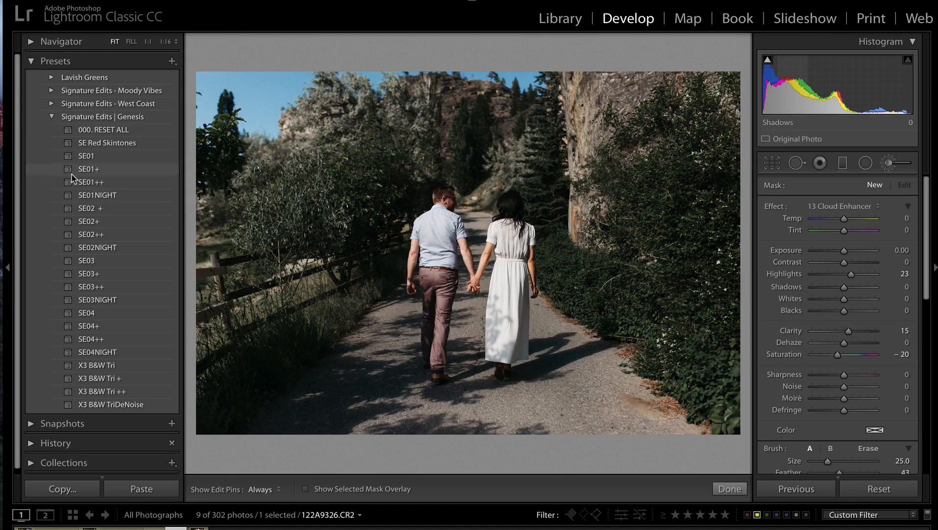
Step: Collapse the Signature Edits | Genesis presets, reset all edits on the couple photo, and leave the adjustment brush
click(51, 117)
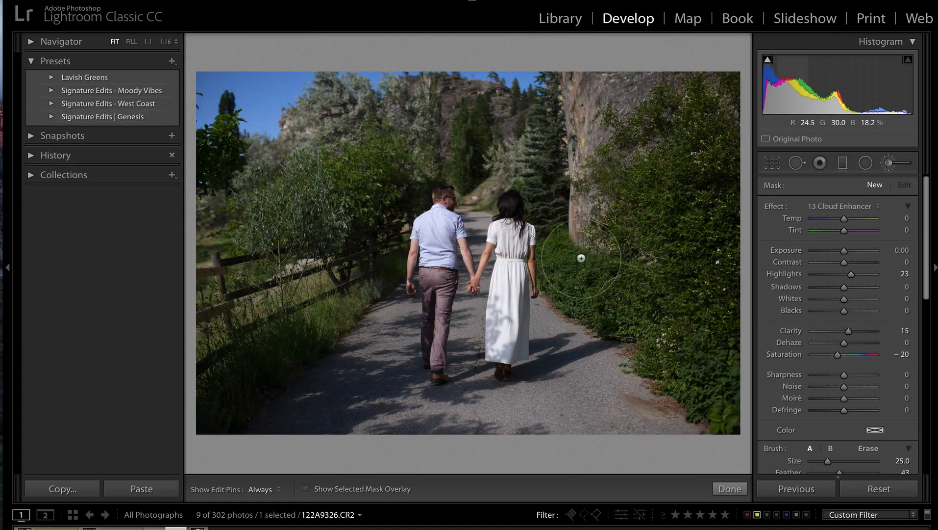
click(878, 489)
key(k)
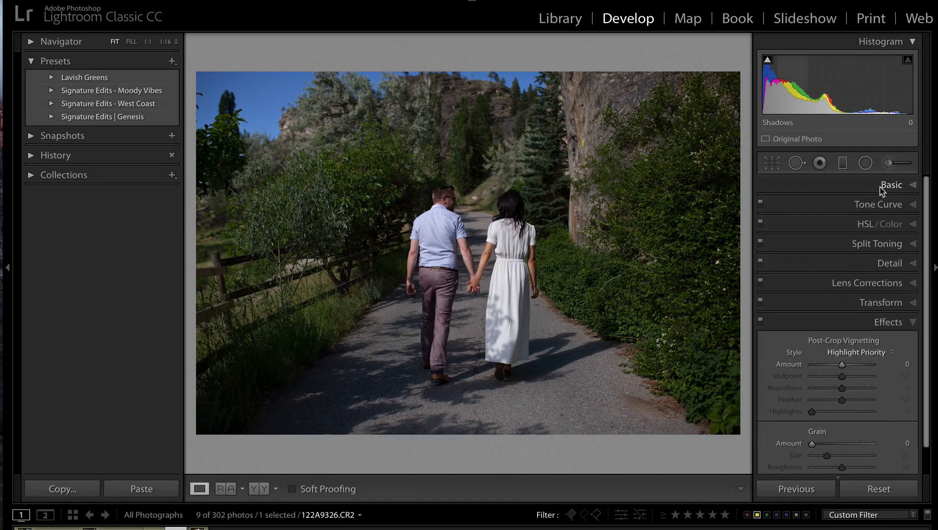
Step: Lower the couple photo's contrast to -100 in the Basic adjustments
click(891, 185)
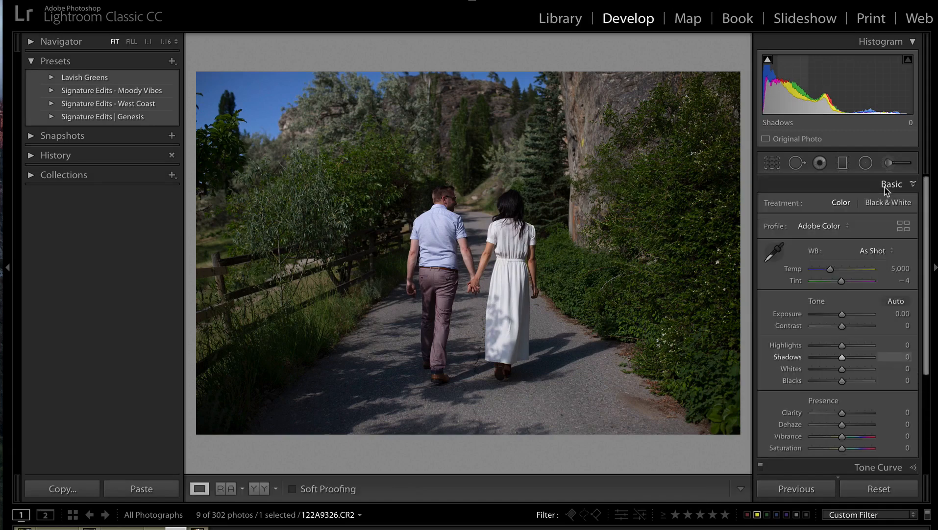
click(857, 326)
drag(847, 326, 829, 326)
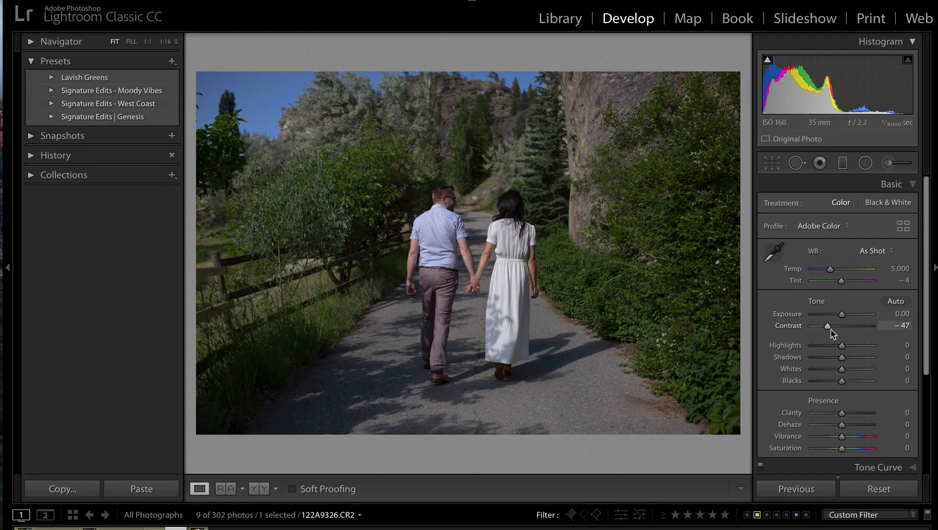
drag(829, 326, 796, 329)
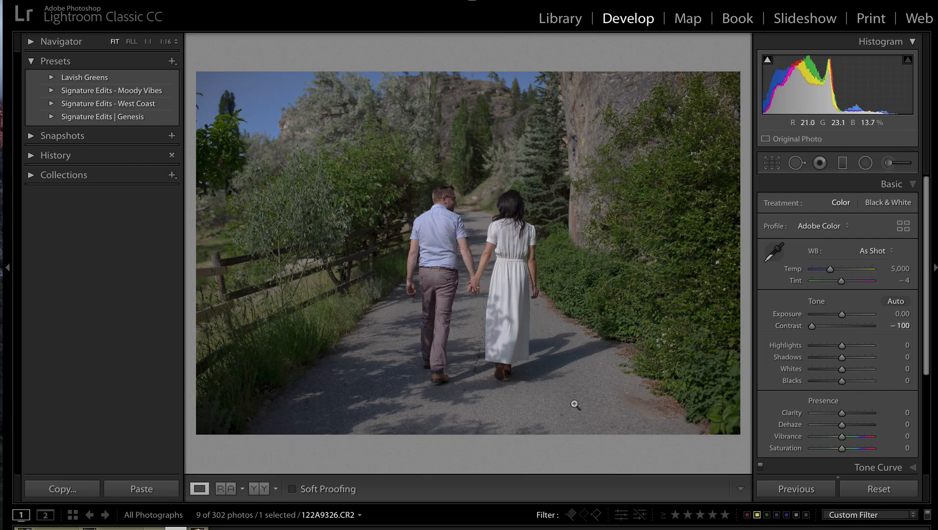
Step: Set the couple photo's blacks to +90, shadows to +28 and whites to -24
drag(842, 380, 869, 381)
click(858, 357)
click(851, 359)
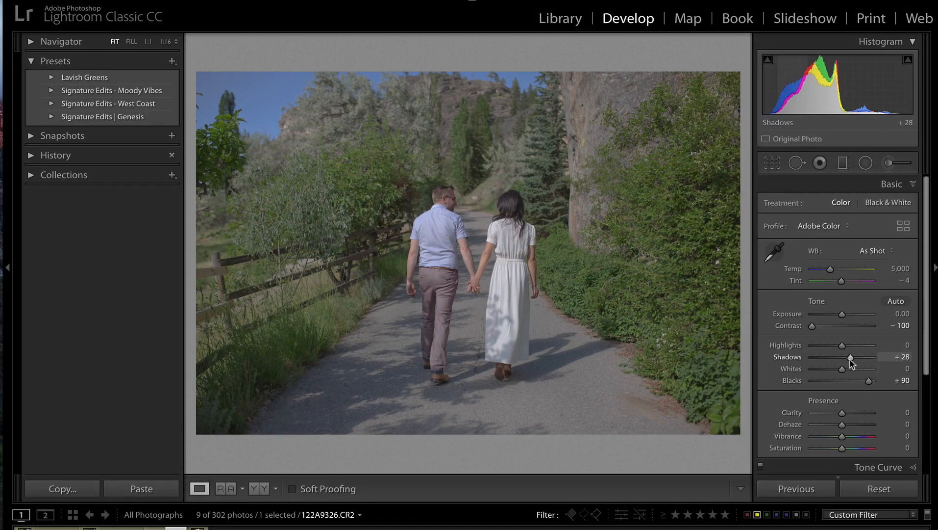
scroll(845, 354, down, 3)
drag(853, 332, 835, 335)
Step: Add shadow, midtone and highlight points to the couple photo's RGB tone curve and raise the midtone point slightly
scroll(833, 334, down, 5)
scroll(877, 308, down, 2)
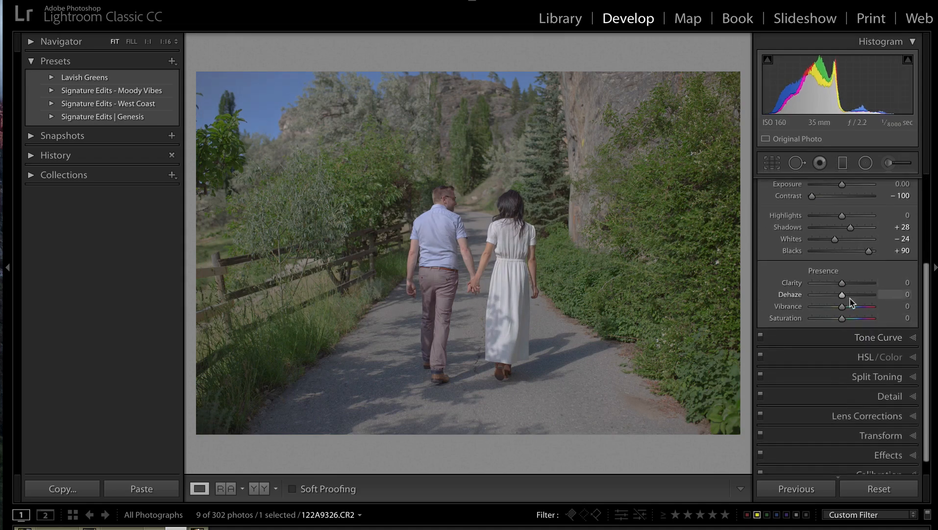
click(862, 338)
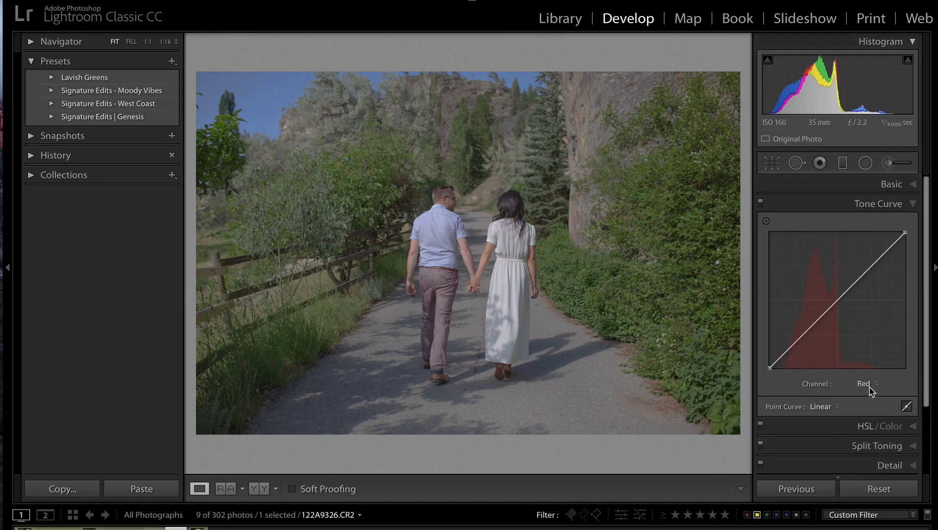
click(869, 373)
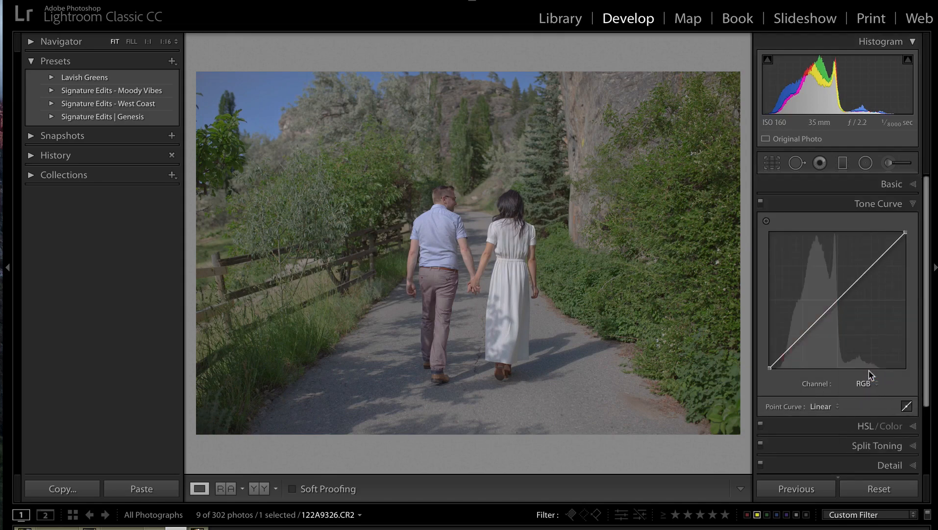
click(837, 302)
click(871, 267)
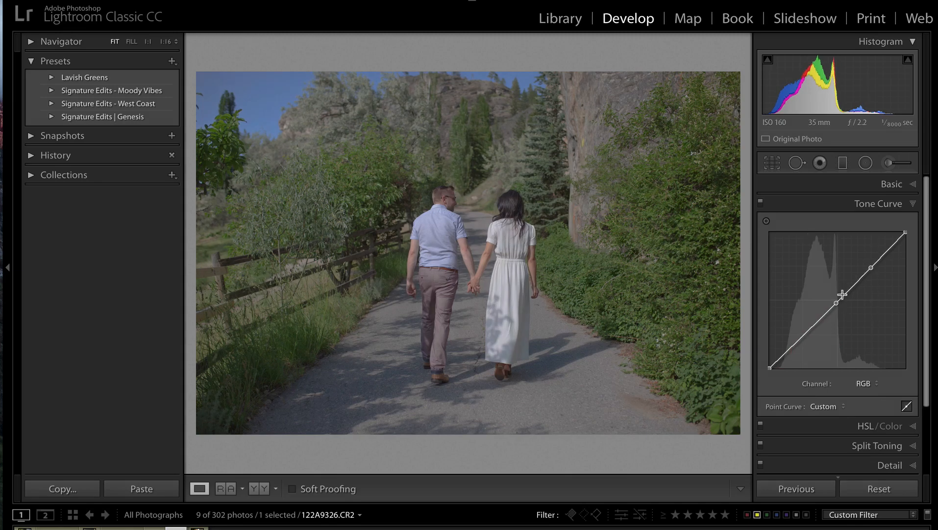
click(799, 338)
mouse_move(836, 303)
mouse_down()
mouse_move(831, 296)
mouse_move(830, 304)
mouse_up()
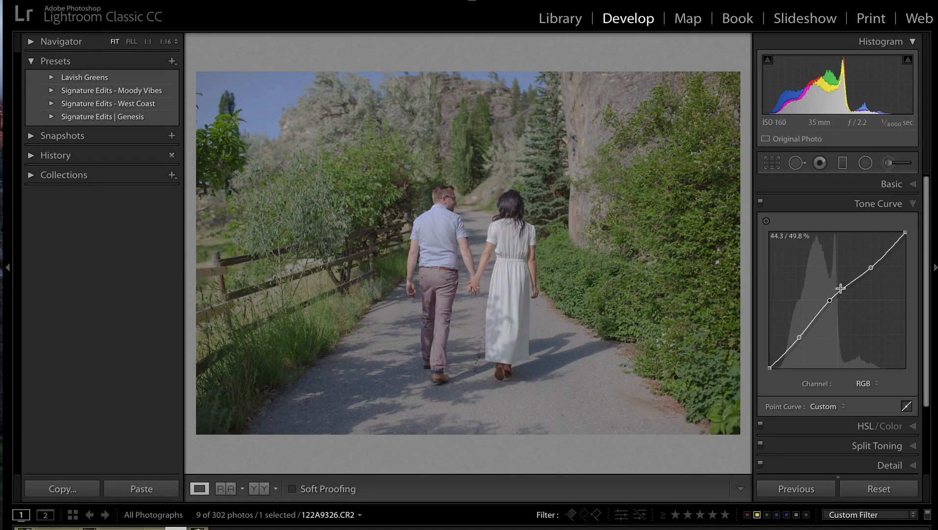
mouse_move(828, 299)
mouse_down()
mouse_move(821, 297)
mouse_move(840, 301)
mouse_move(832, 297)
mouse_up()
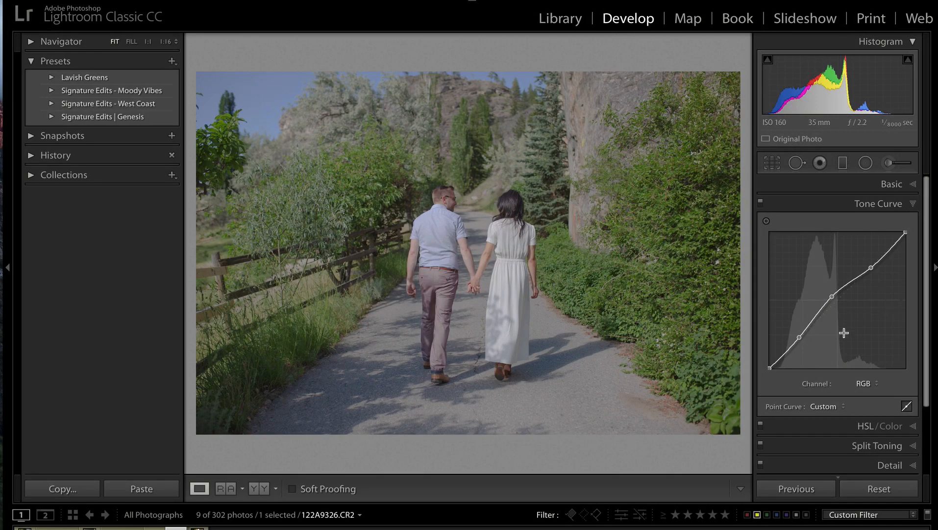
Step: Lower the couple photo's exposure to -0.50 and set its contrast to -55
key(minus)
key(minus)
key(minus)
key(minus)
key(minus)
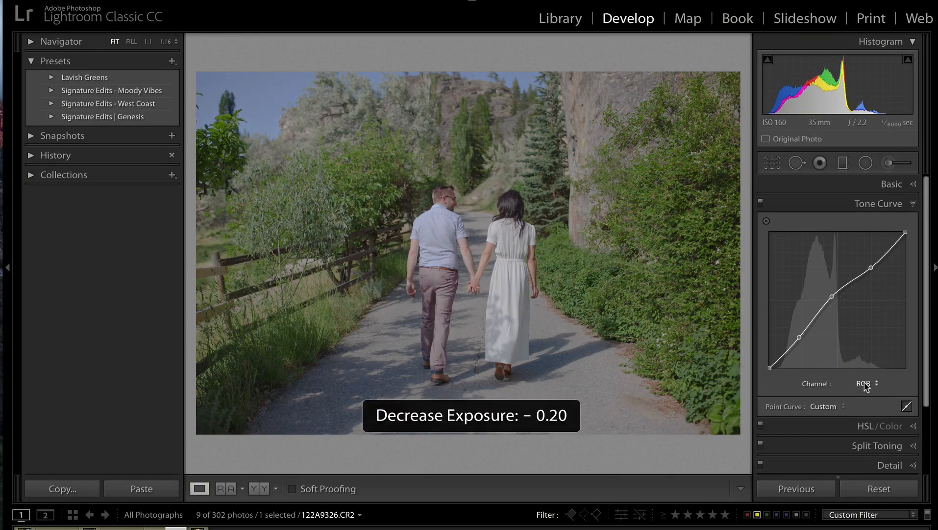
click(915, 188)
click(830, 326)
drag(830, 326, 826, 327)
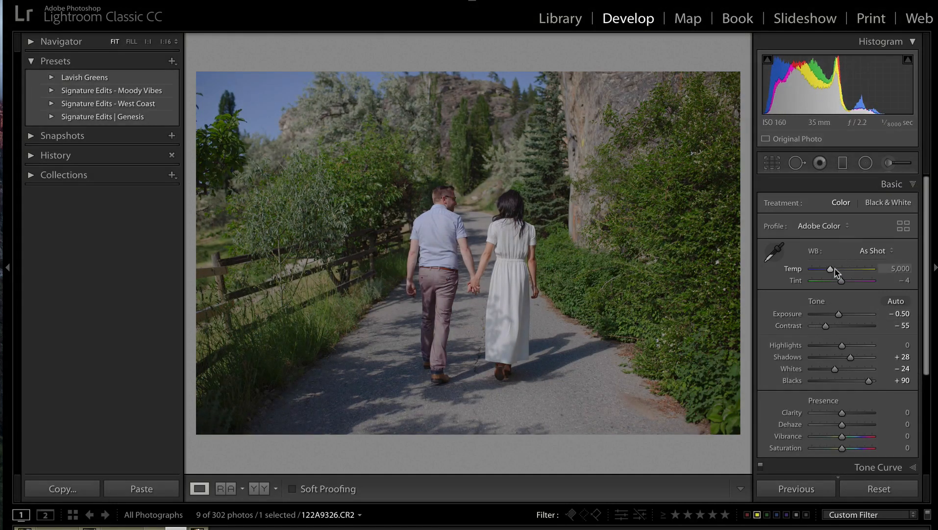
Step: Warm the white balance temperature to 6,356, and set blacks to +72 and saturation to -7
drag(831, 269, 839, 270)
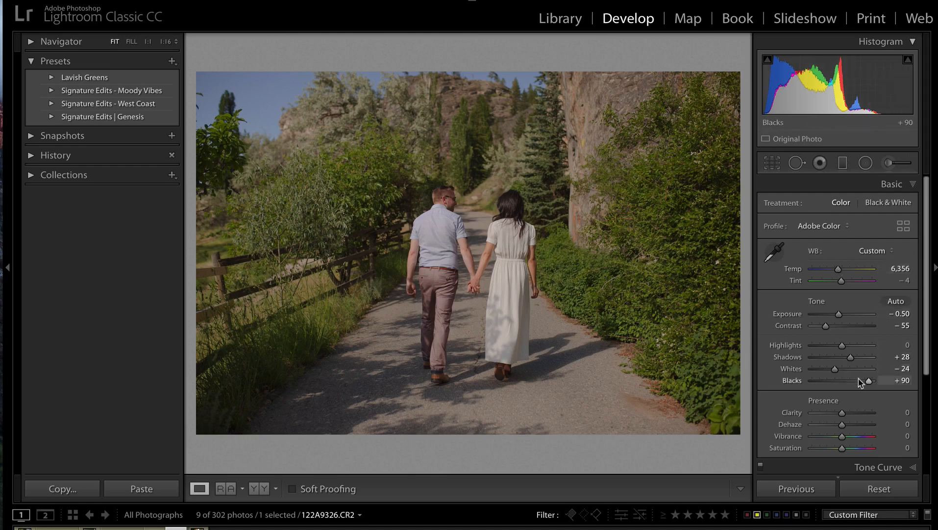
drag(858, 380, 864, 381)
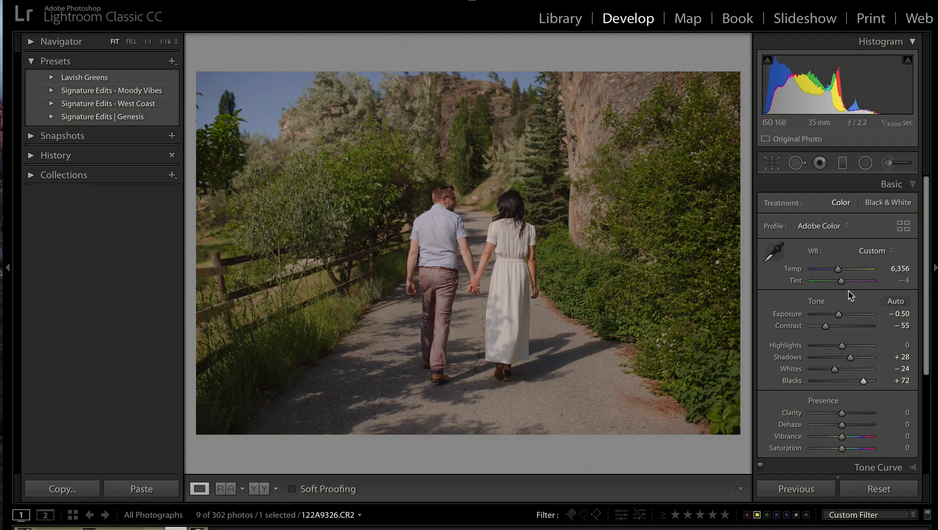
scroll(846, 353, down, 5)
drag(824, 339, 843, 347)
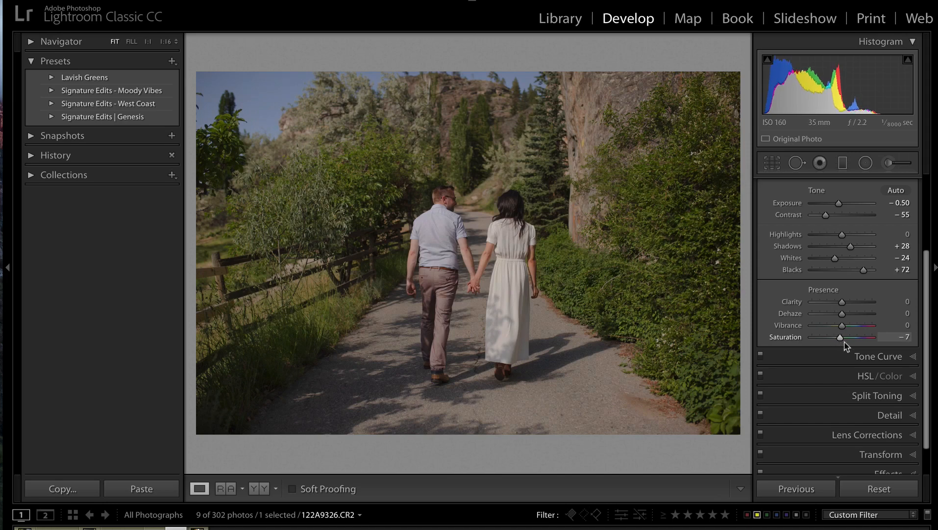
Step: Flatten the darkest end of the RGB tone curve to fade the blacks, and compare the photo with the curve off and on
click(912, 361)
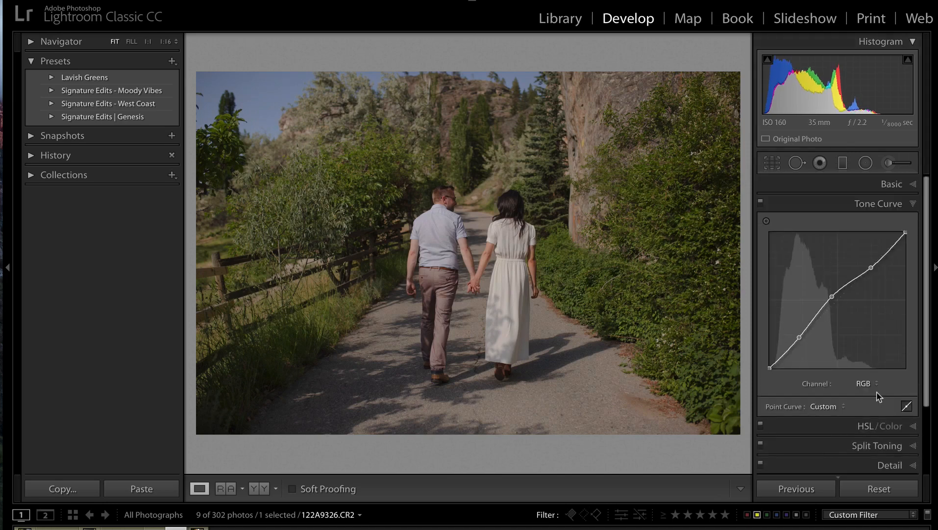
click(863, 383)
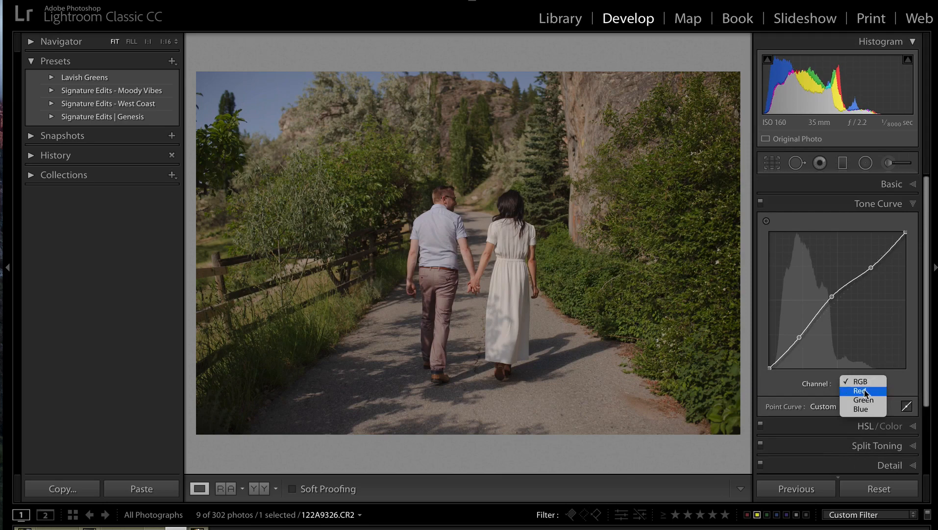
click(771, 364)
drag(771, 366, 790, 351)
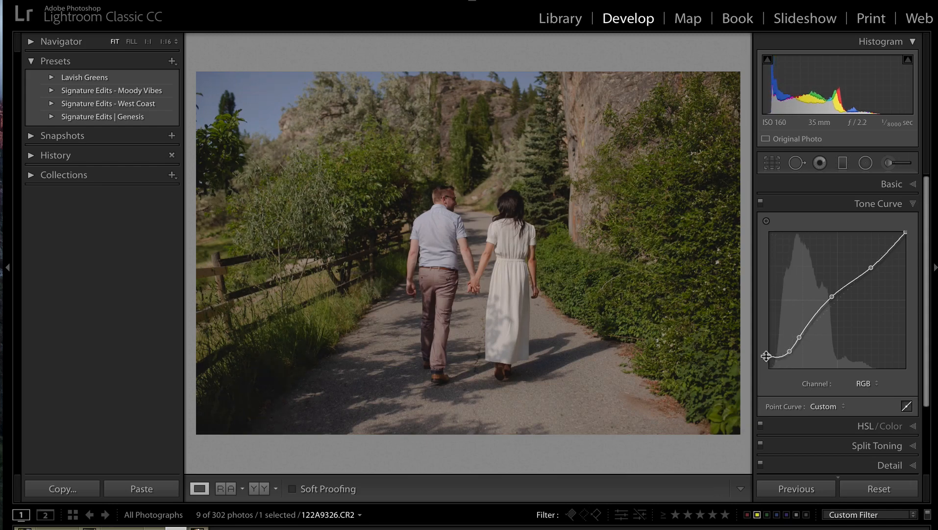
drag(770, 356, 788, 351)
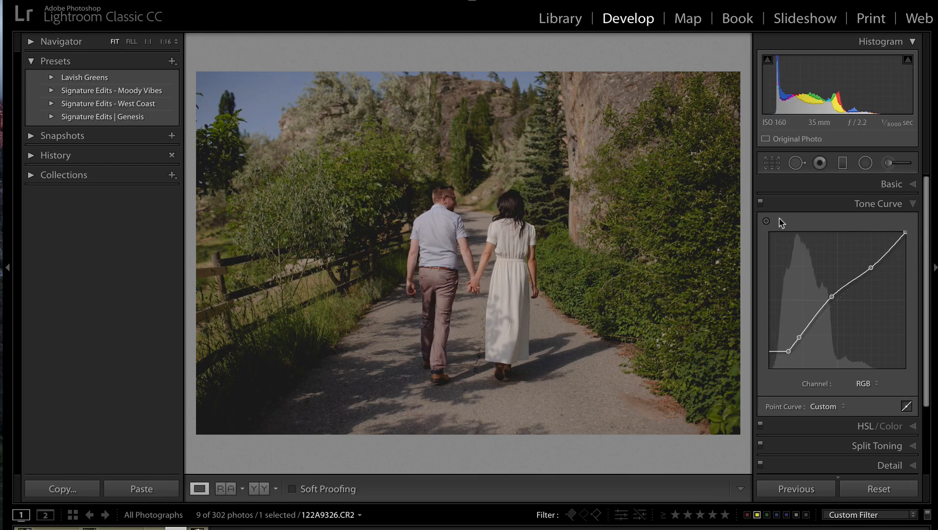
click(761, 202)
click(762, 202)
Step: Add midtone and shadow points to the red channel curve and lift its black endpoint slightly
scroll(873, 355, down, 2)
click(863, 349)
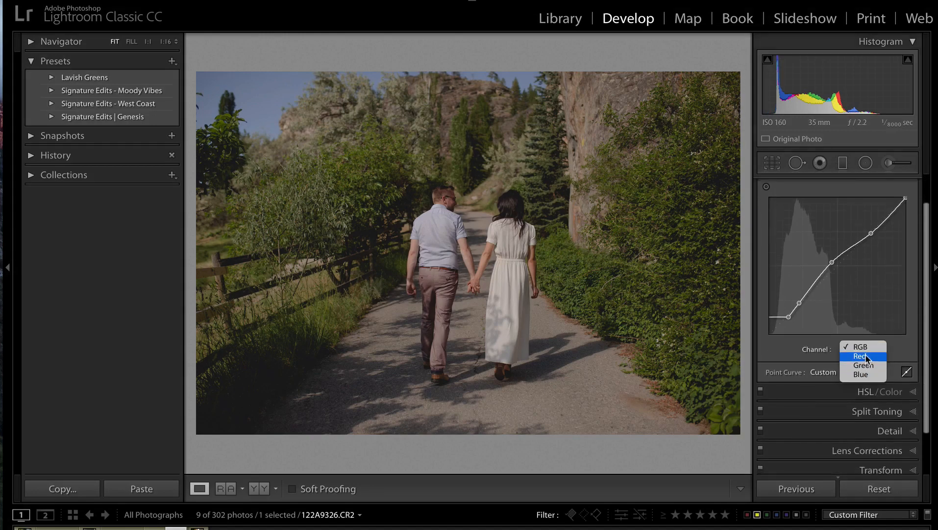
click(861, 355)
click(839, 266)
click(798, 306)
mouse_move(769, 332)
mouse_down()
mouse_move(769, 310)
mouse_move(769, 332)
mouse_up()
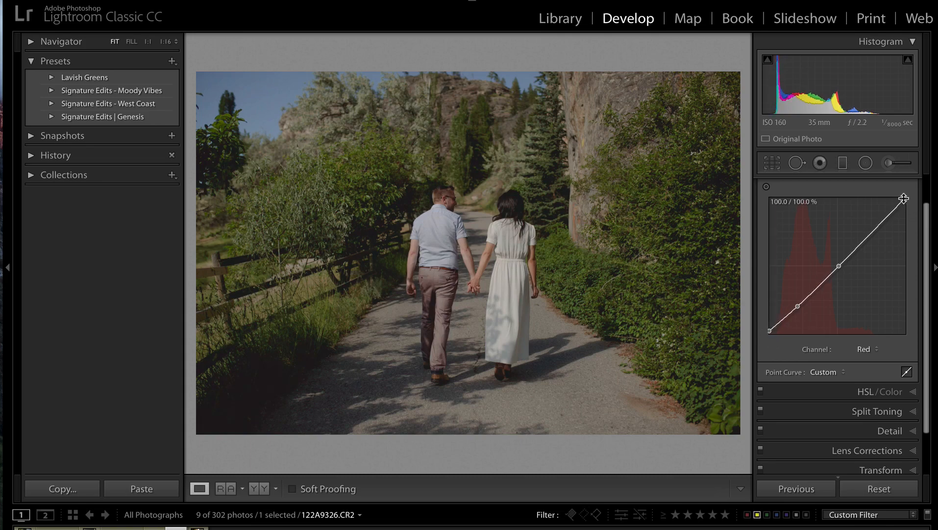
Step: Add three shadow points to the green channel curve and cancel the accidental photo deletion
click(864, 348)
click(865, 356)
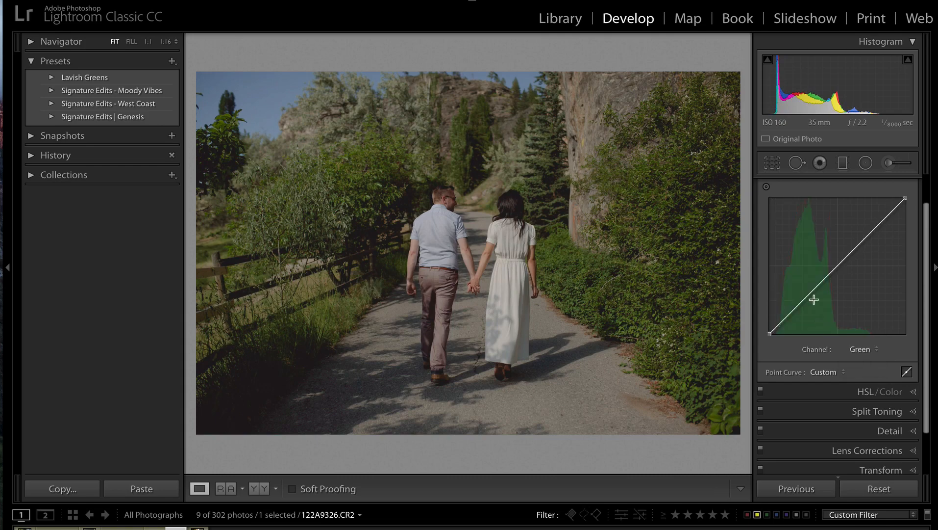
click(801, 303)
click(788, 316)
mouse_move(774, 330)
mouse_down()
mouse_move(772, 319)
mouse_move(776, 331)
mouse_up()
key(BackSpace)
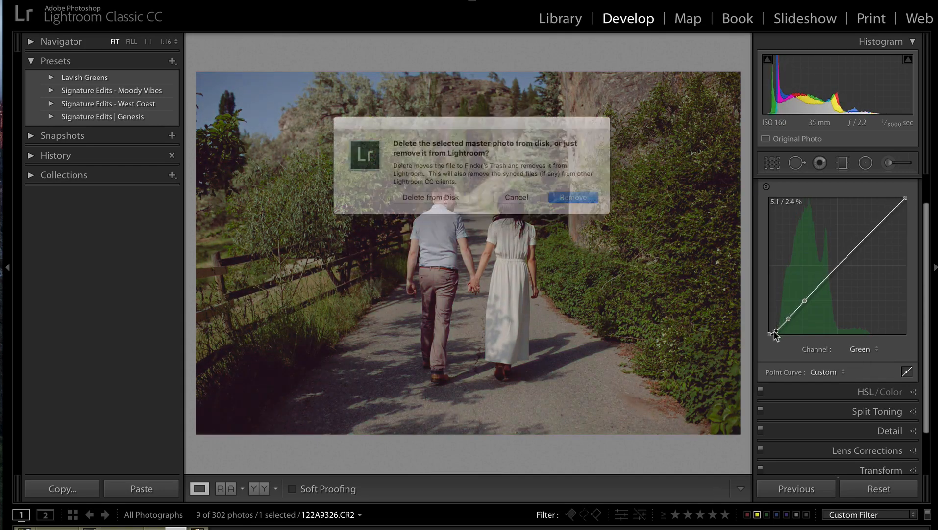
click(524, 203)
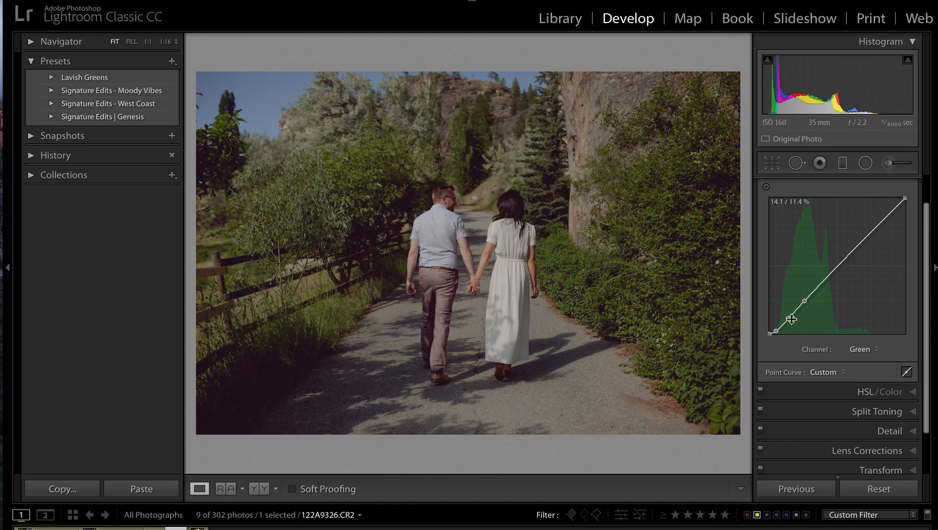
Step: Remove the green curve's lowest points, move the remaining dark point to about 5.1 / 3.5 %, and compare the curve off and on
double_click(776, 330)
double_click(770, 333)
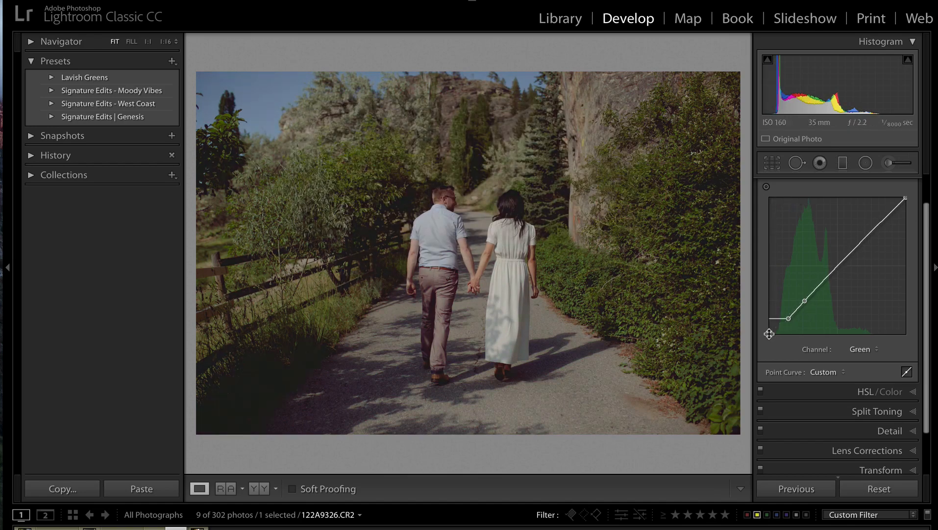
mouse_move(788, 319)
mouse_down()
mouse_move(792, 308)
mouse_move(775, 331)
mouse_up()
scroll(774, 245, up, 1)
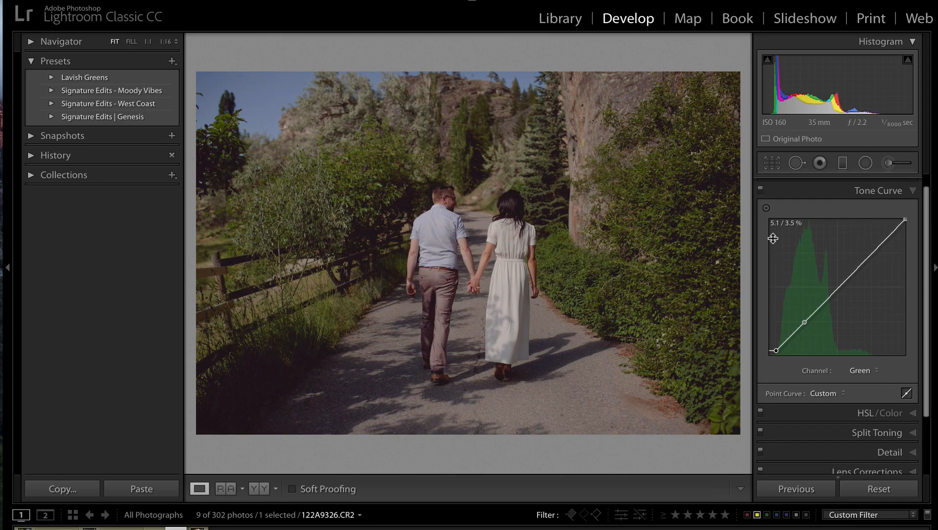
click(761, 189)
click(761, 189)
scroll(885, 357, down, 2)
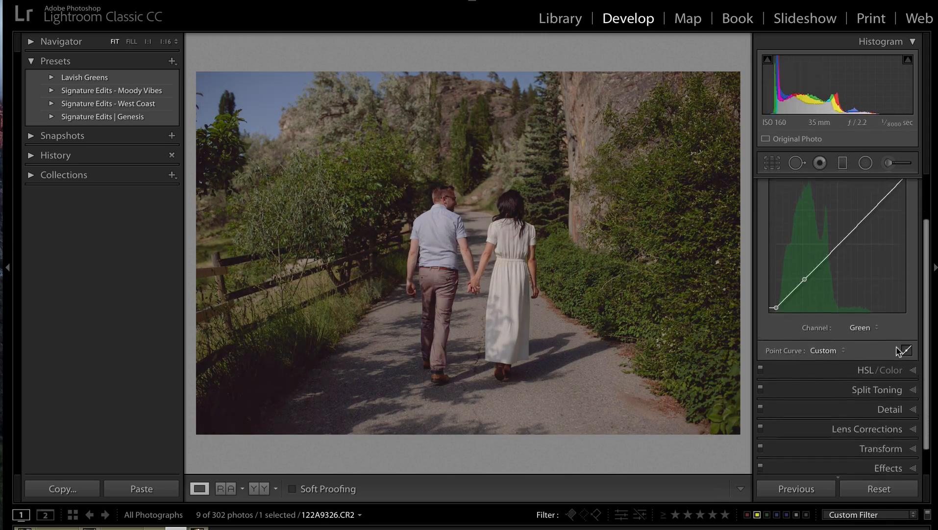
Step: Reduce the yellow, green and blue saturation of the couple photo in the HSL adjustments
click(874, 365)
scroll(866, 327, down, 1)
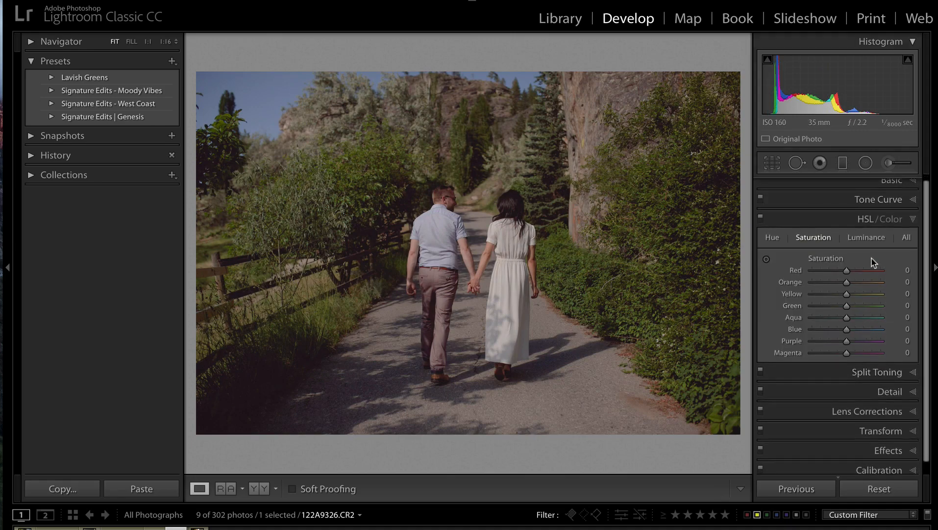
click(819, 295)
click(827, 305)
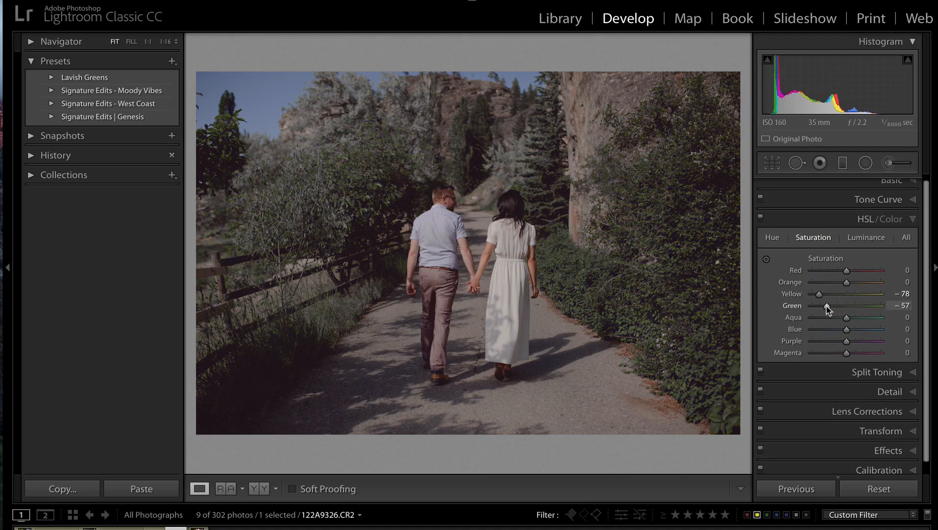
drag(828, 307, 766, 330)
click(834, 295)
Step: Set the orange hue to -4, keep the yellow hue at 0, and lower the aqua and blue hues
click(772, 239)
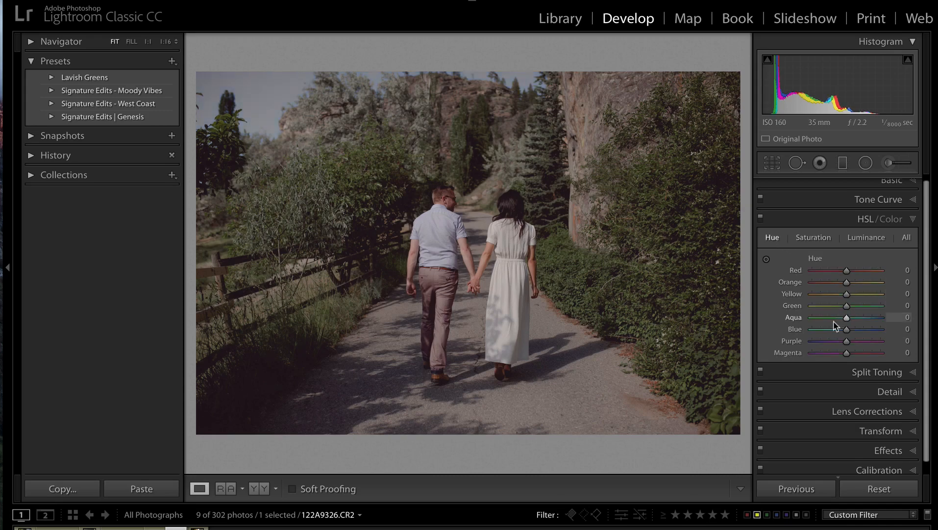
mouse_move(841, 294)
mouse_down()
mouse_move(829, 282)
mouse_move(848, 283)
mouse_up()
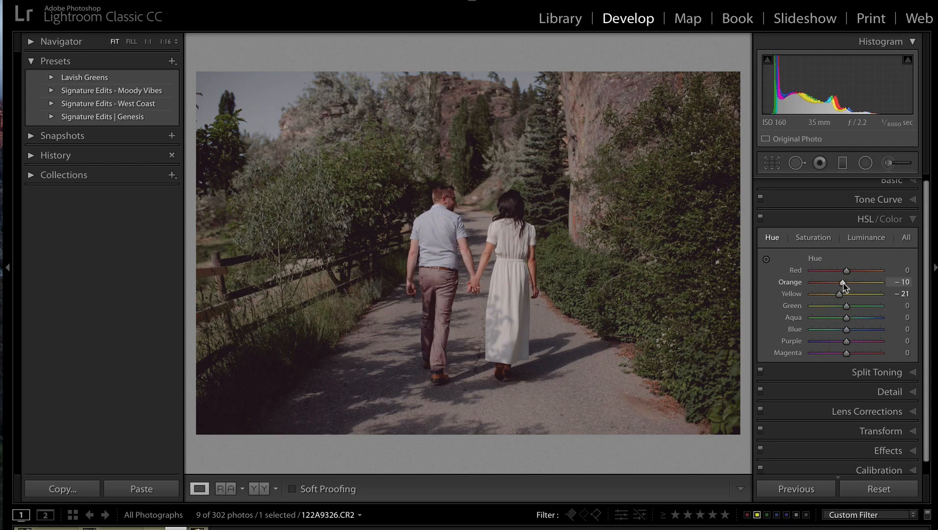
mouse_move(841, 294)
mouse_down()
mouse_move(817, 293)
mouse_move(847, 296)
mouse_up()
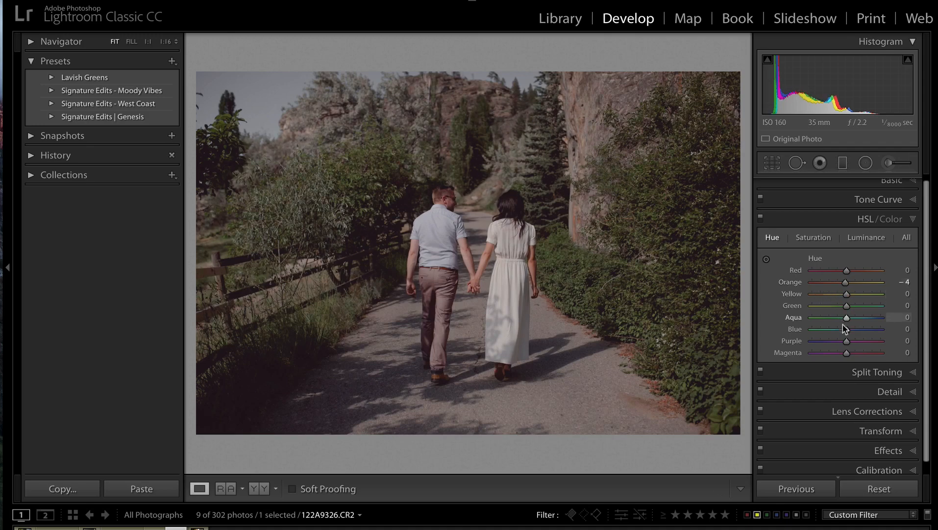
drag(845, 329, 822, 319)
click(833, 318)
Step: Set the green luminance to +60, aqua to +68 and blue to -23, and compare the HSL adjustments off and on
click(870, 238)
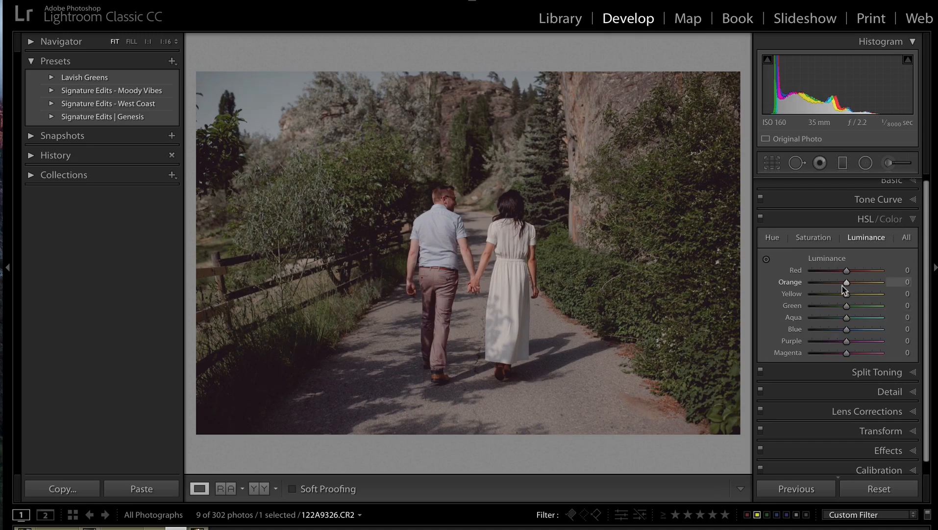
click(867, 306)
mouse_move(867, 307)
mouse_down()
mouse_move(897, 307)
mouse_move(867, 306)
mouse_up()
click(869, 318)
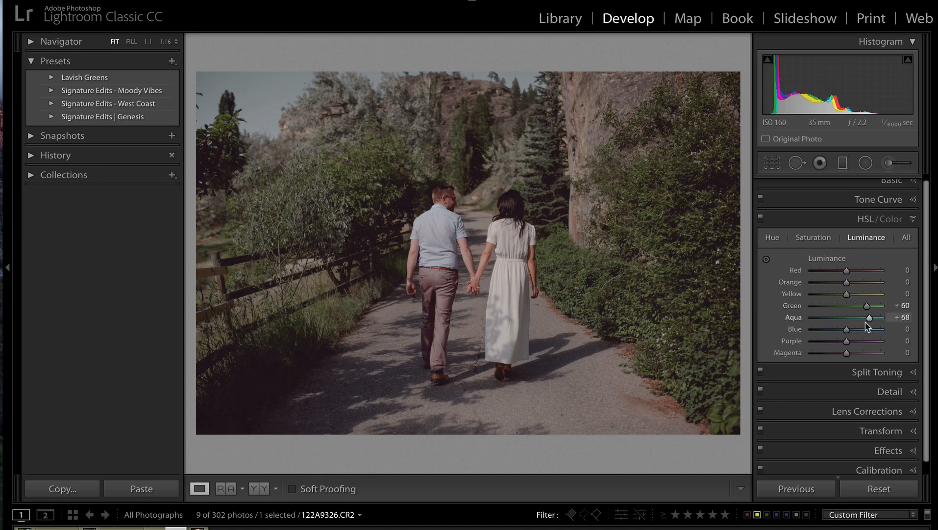
click(863, 330)
drag(867, 332, 900, 332)
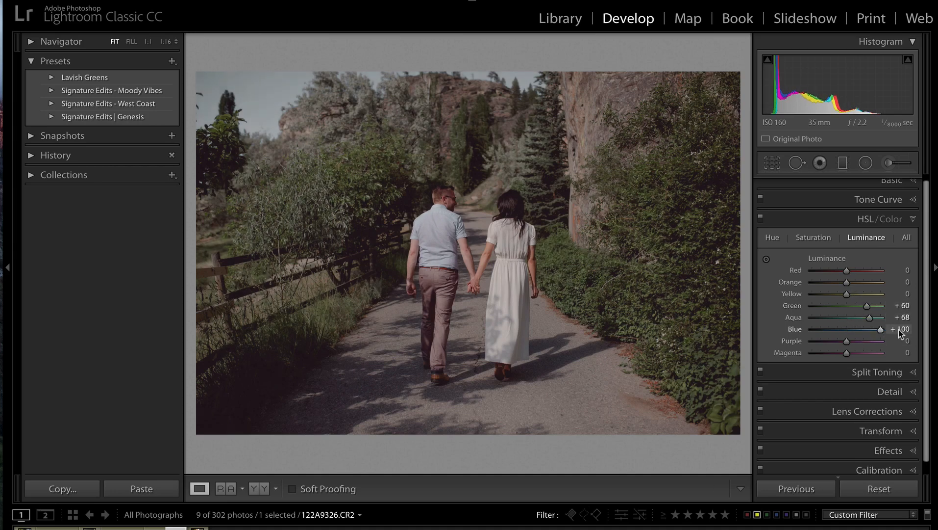
drag(901, 332, 839, 331)
click(761, 217)
click(761, 217)
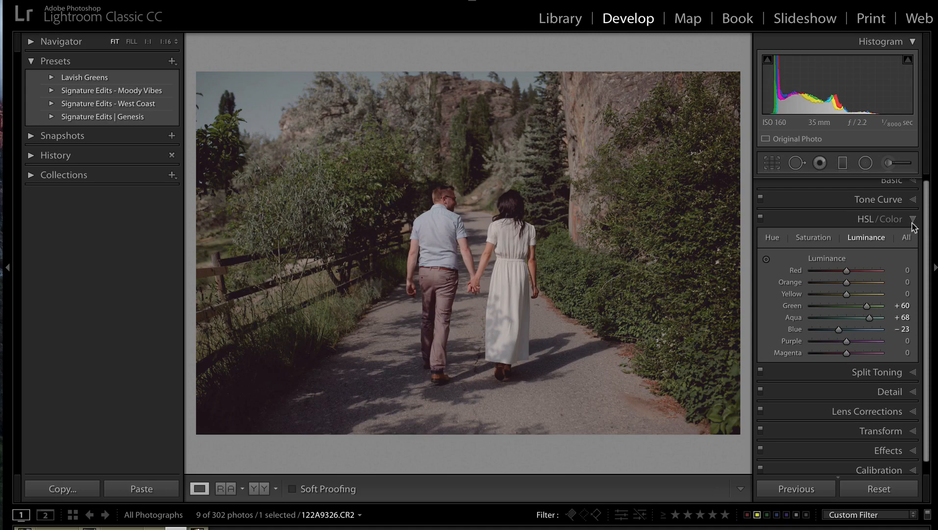
click(913, 222)
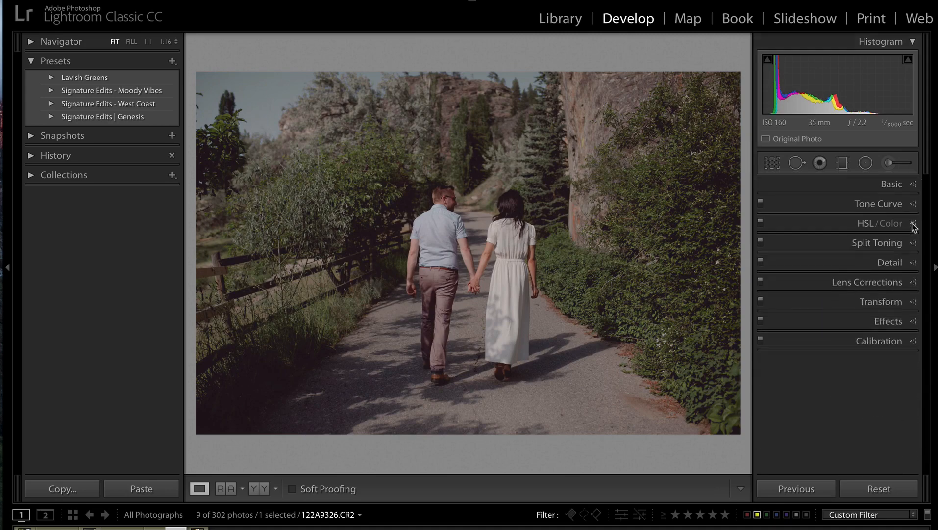
click(901, 266)
click(901, 266)
click(901, 309)
scroll(868, 396, down, 5)
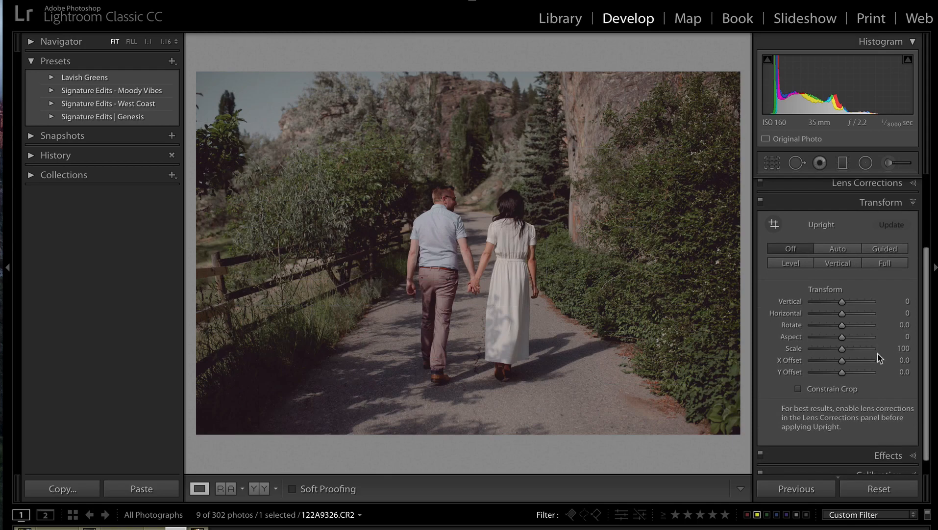
click(909, 205)
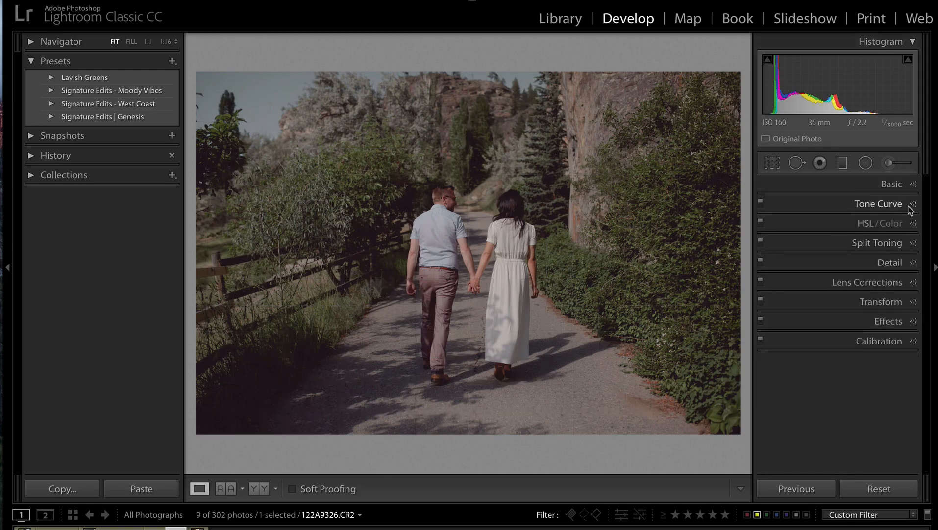
Step: Enable the lens profile corrections for the Sigma 35mm lens and set the vignetting correction amount to 0
click(909, 285)
click(769, 311)
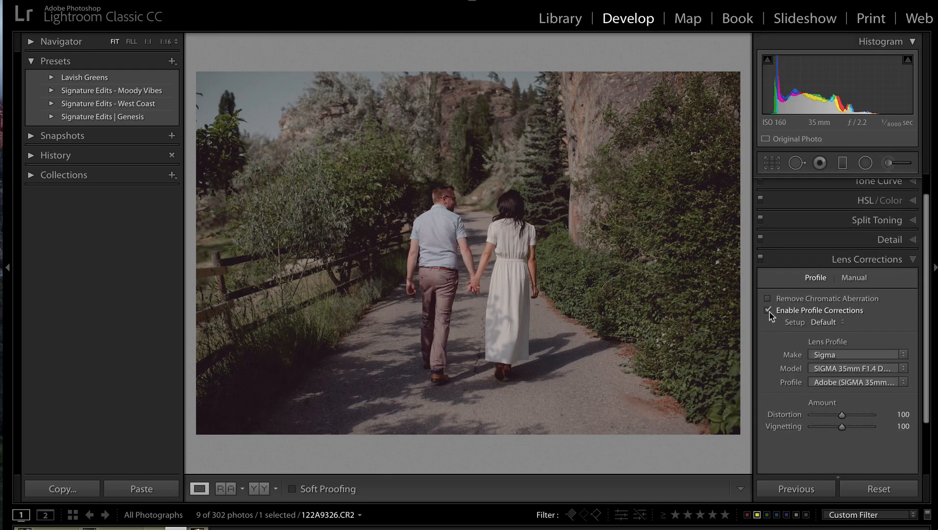
drag(823, 426, 801, 431)
click(771, 311)
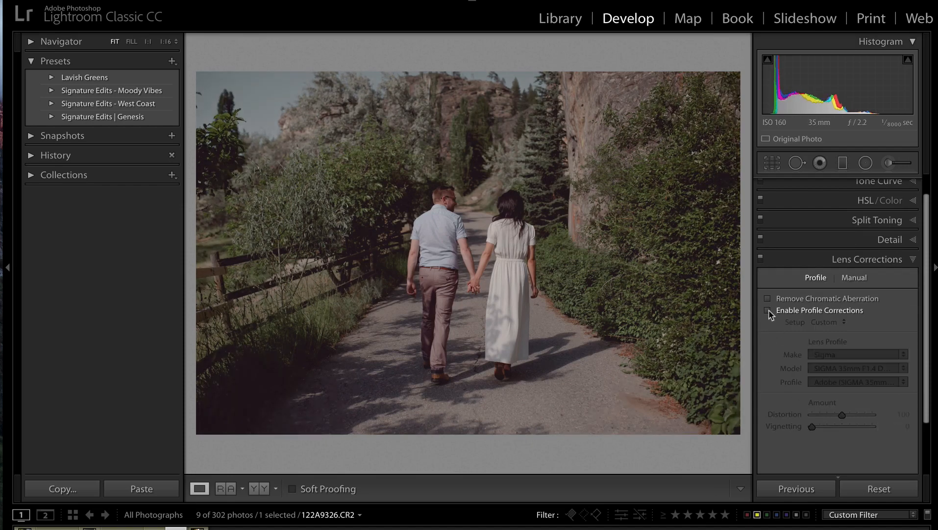
click(769, 310)
mouse_move(813, 426)
mouse_down()
mouse_move(844, 429)
mouse_move(802, 434)
mouse_up()
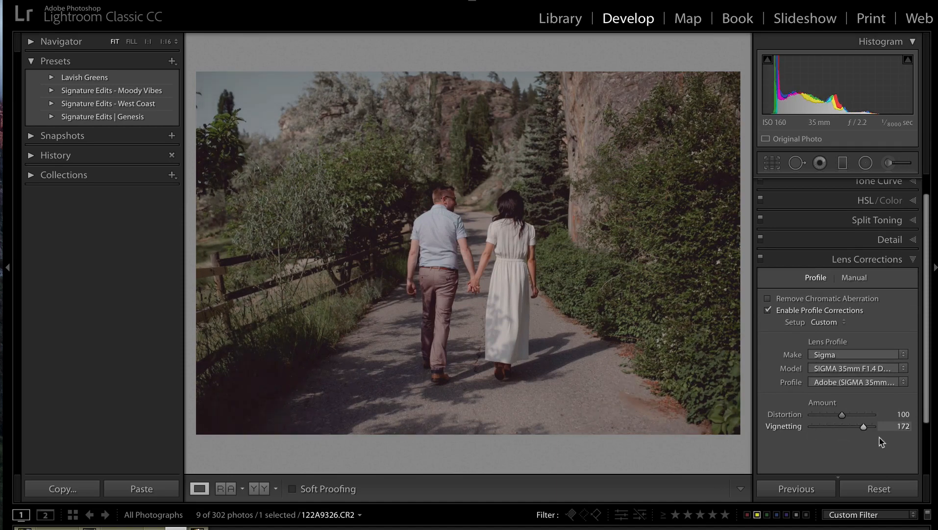
double_click(789, 436)
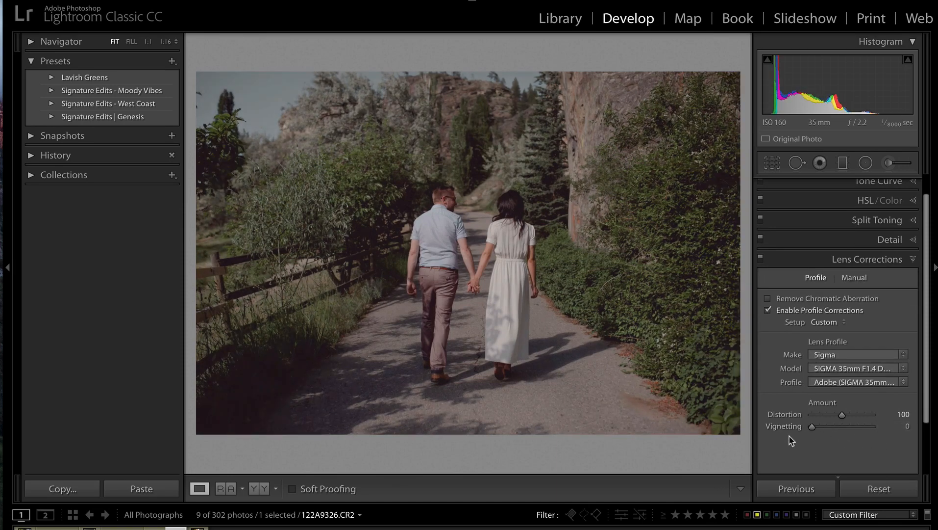
Step: Add grain to the couple photo with amount 49, size 10 and roughness 40
click(913, 260)
click(899, 303)
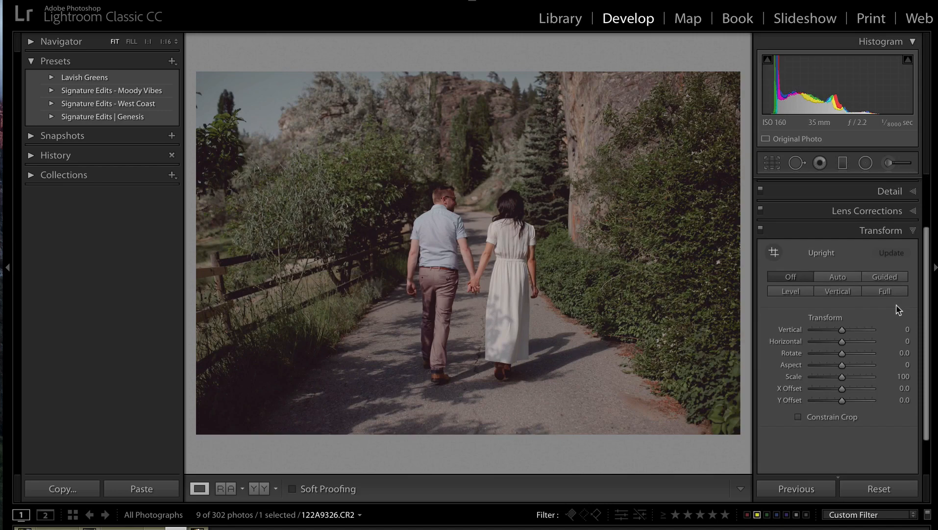
click(908, 229)
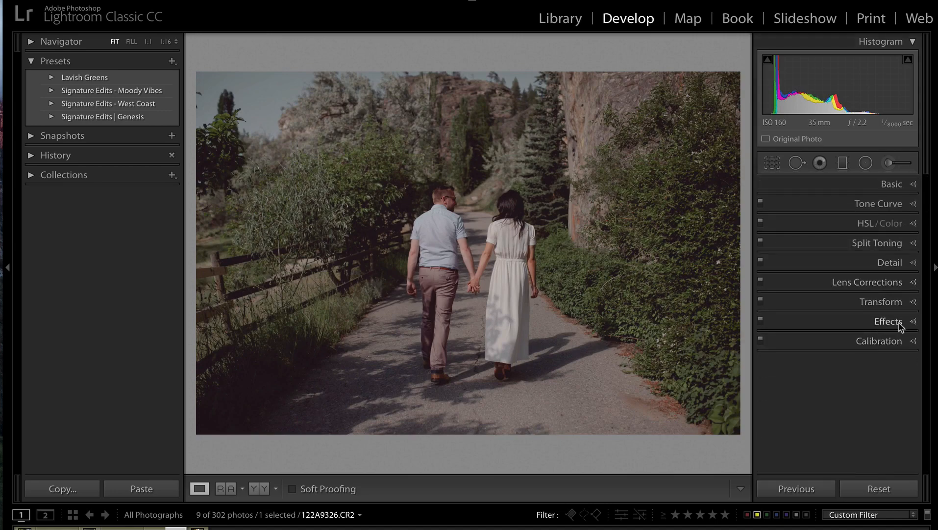
click(901, 323)
click(841, 425)
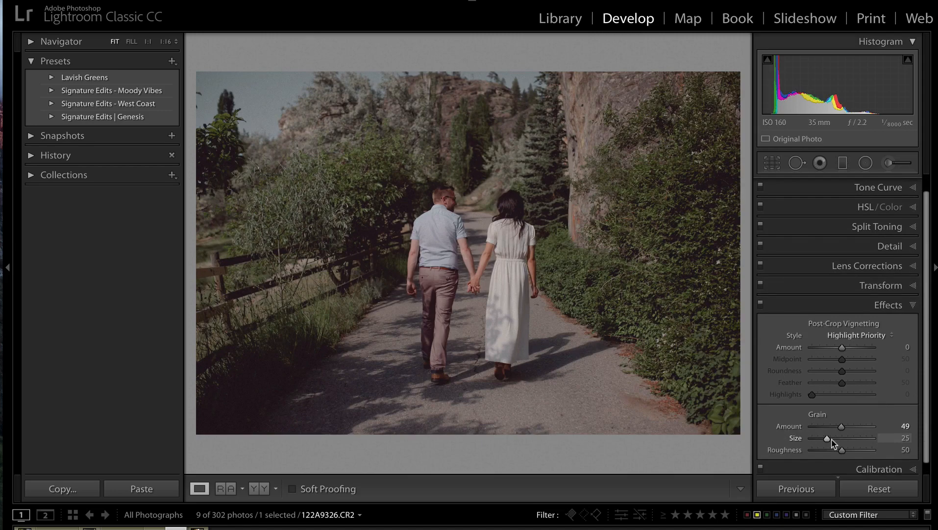
drag(828, 440, 821, 439)
drag(818, 439, 831, 449)
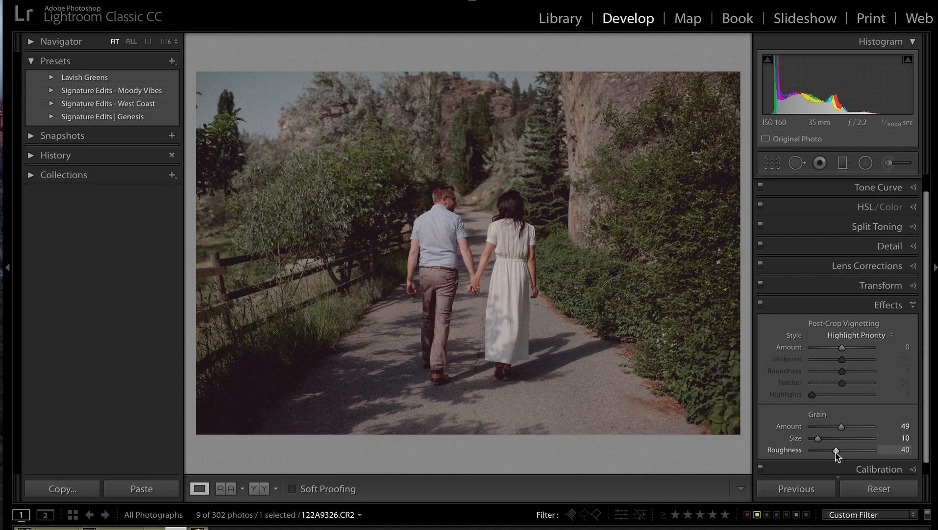
scroll(853, 377, down, 2)
scroll(883, 333, up, 1)
click(911, 293)
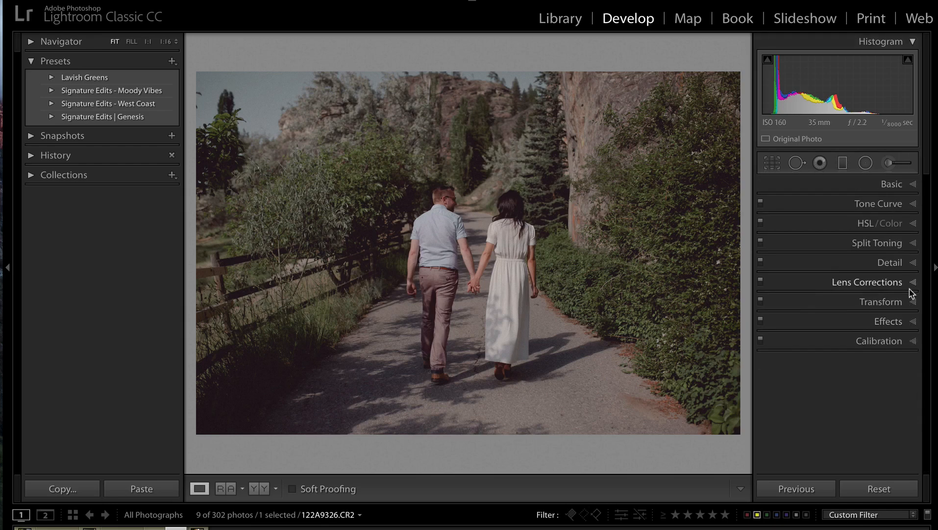
Step: Set the calibration's shadows tint to +22 and the red primary hue to +33
click(894, 341)
drag(842, 335, 854, 334)
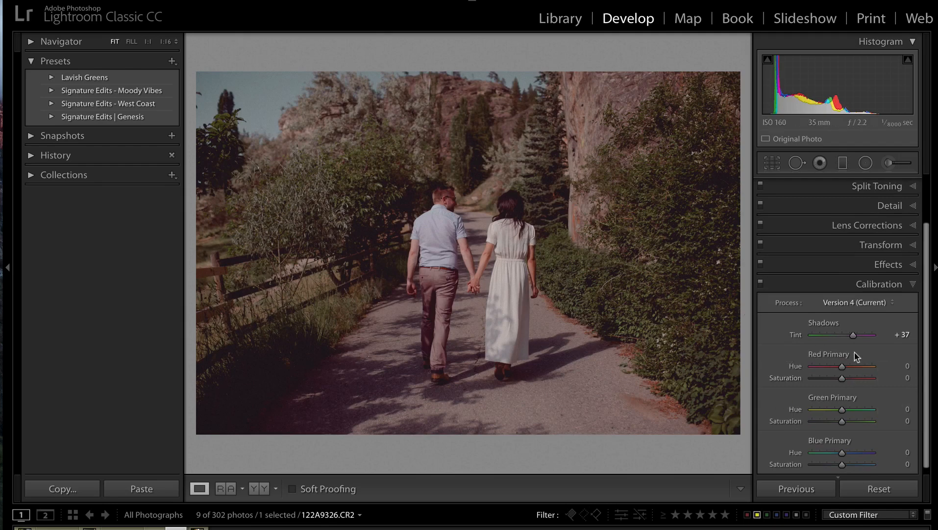
click(851, 338)
drag(851, 339, 849, 338)
click(855, 366)
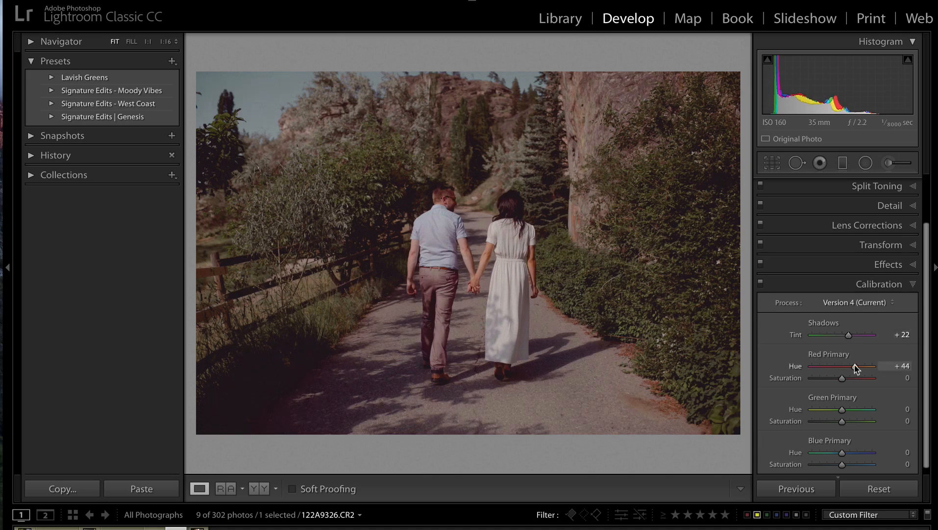
mouse_move(855, 365)
mouse_down()
mouse_move(868, 369)
mouse_move(852, 368)
mouse_up()
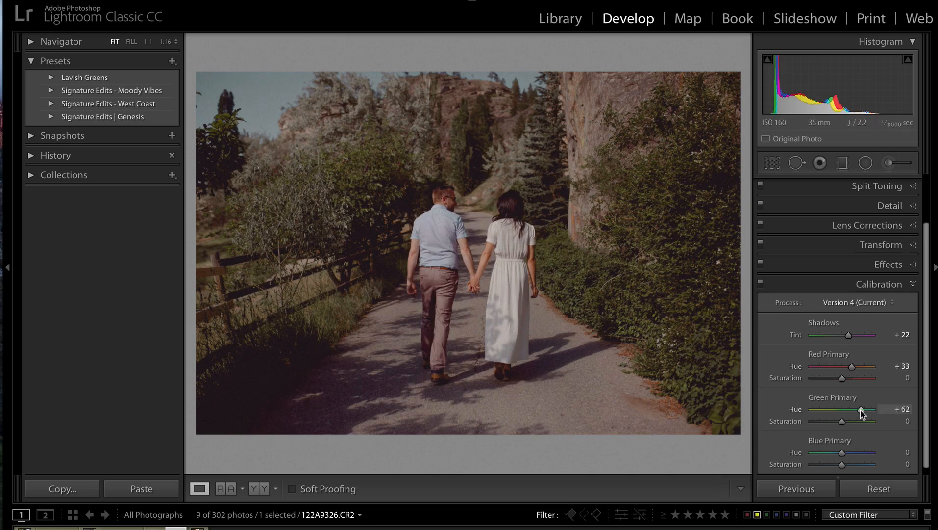
Step: Set the green primary hue to +38 in the calibration
drag(861, 410, 901, 413)
drag(823, 410, 853, 410)
scroll(852, 411, down, 1)
scroll(853, 410, up, 1)
Step: Return the blue primary hue to 0 after trying -100, and set the green primary saturation to -24 and the blue to -58
drag(843, 447, 810, 444)
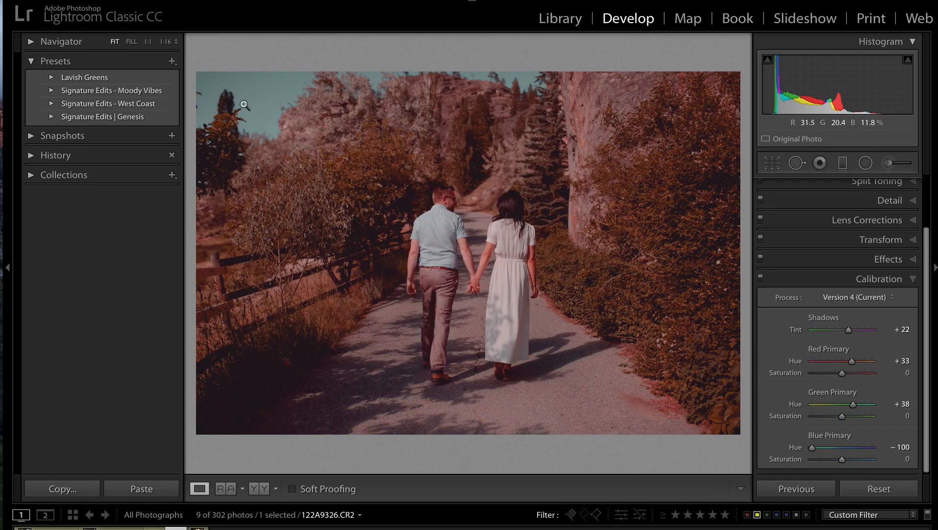
double_click(812, 447)
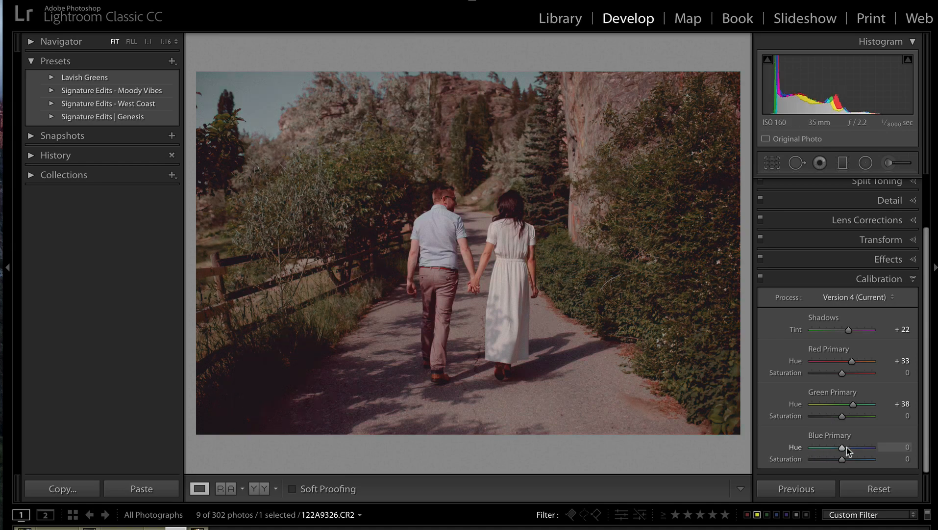
mouse_move(841, 416)
mouse_down()
mouse_move(821, 416)
mouse_move(838, 416)
mouse_up()
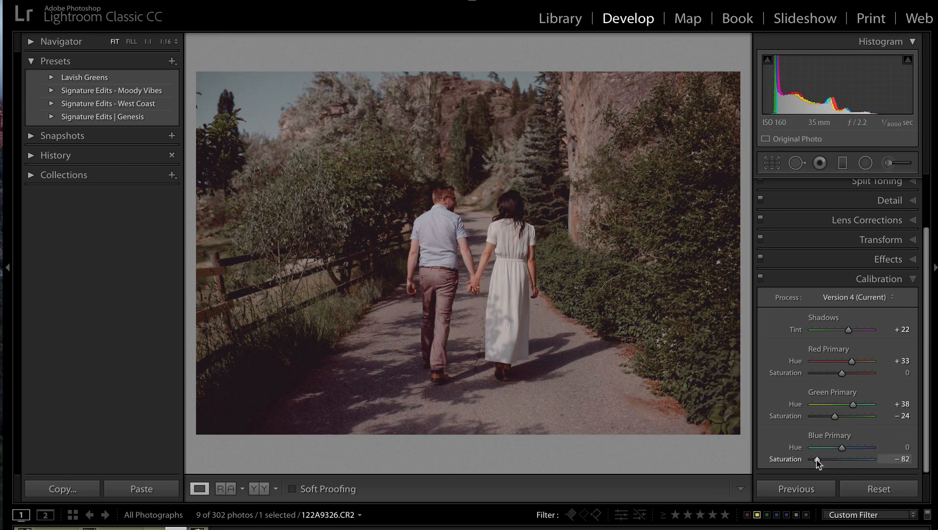
drag(818, 459, 825, 459)
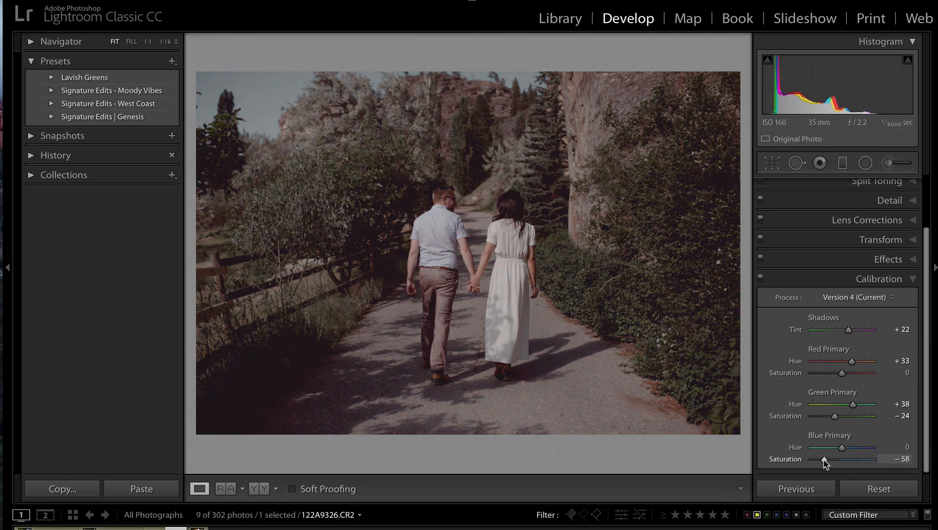
Step: Try dehaze at +29 and reset it to 0, and set the contrast to -76 and the whites to +42
scroll(905, 205, up, 3)
click(899, 188)
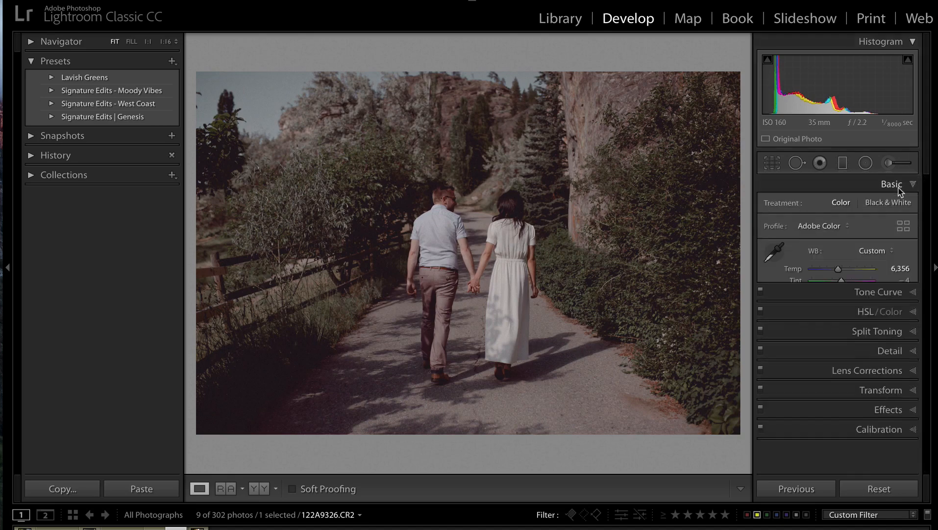
scroll(859, 343, down, 3)
drag(844, 354, 852, 353)
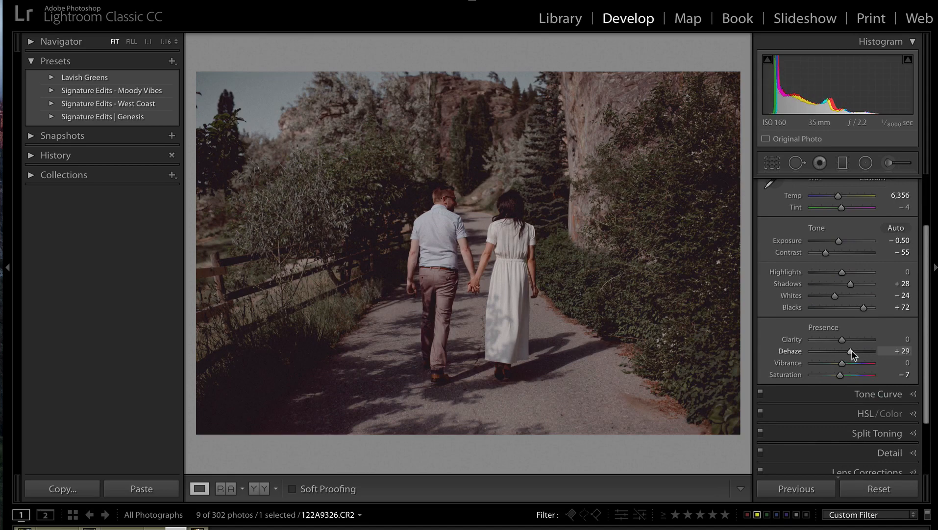
click(839, 254)
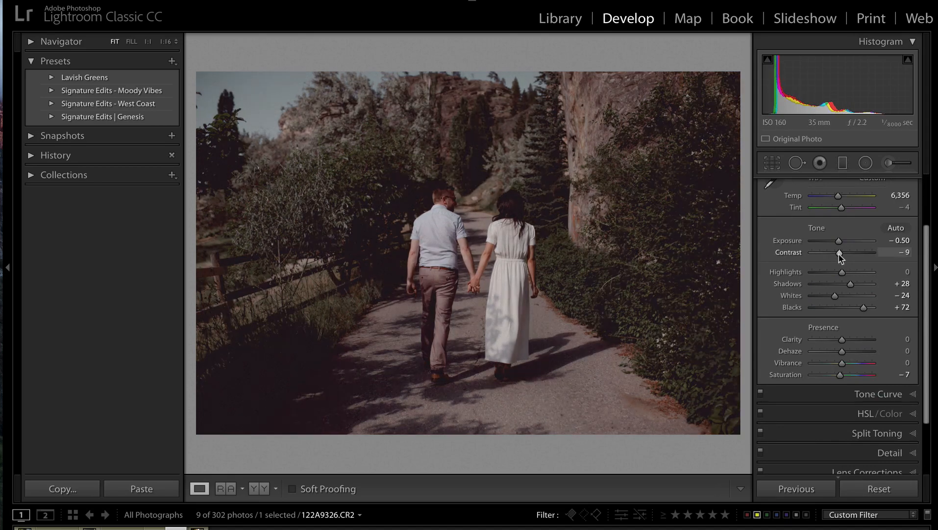
drag(839, 254, 820, 253)
drag(835, 295, 855, 297)
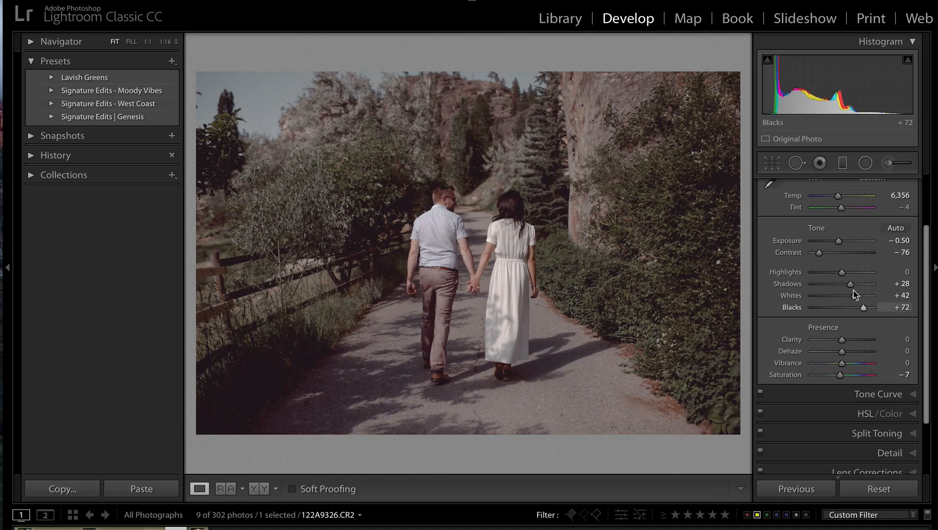
Step: Set the blacks to +48 and the overall saturation to +6
click(850, 307)
drag(851, 309, 857, 312)
click(853, 375)
drag(853, 376, 845, 378)
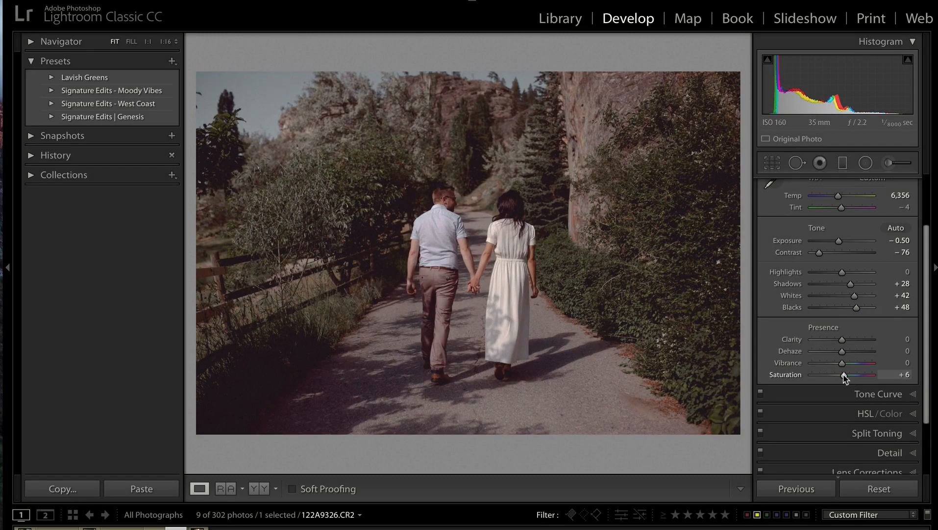
Step: Lower the exposure to -1.10 and refine the highlights to -4, the whites to +50 and the contrast to -82
key(minus)
key(minus)
key(minus)
key(minus)
key(minus)
key(minus)
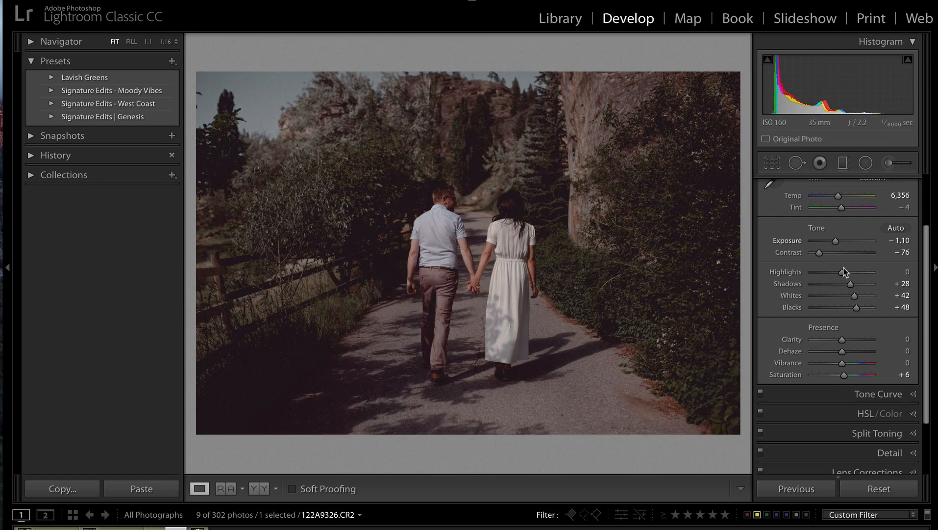
drag(856, 276, 857, 296)
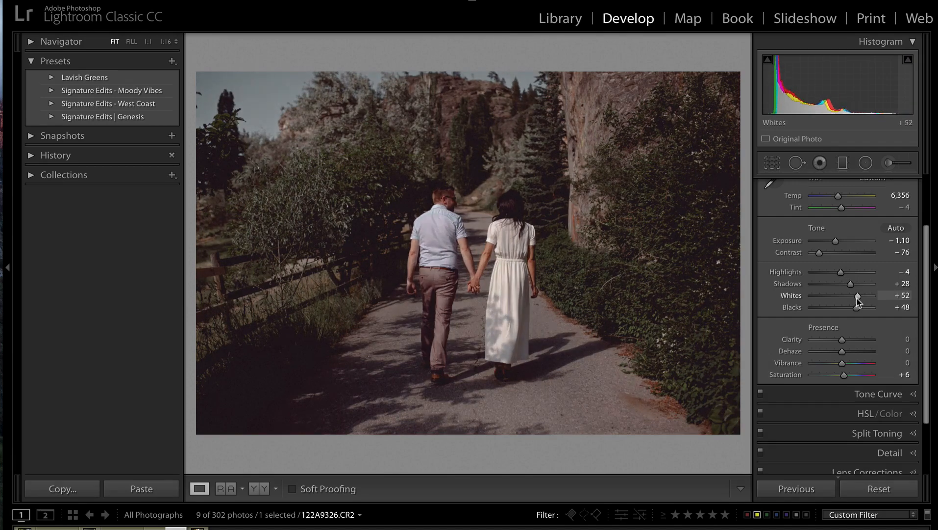
drag(820, 253, 817, 254)
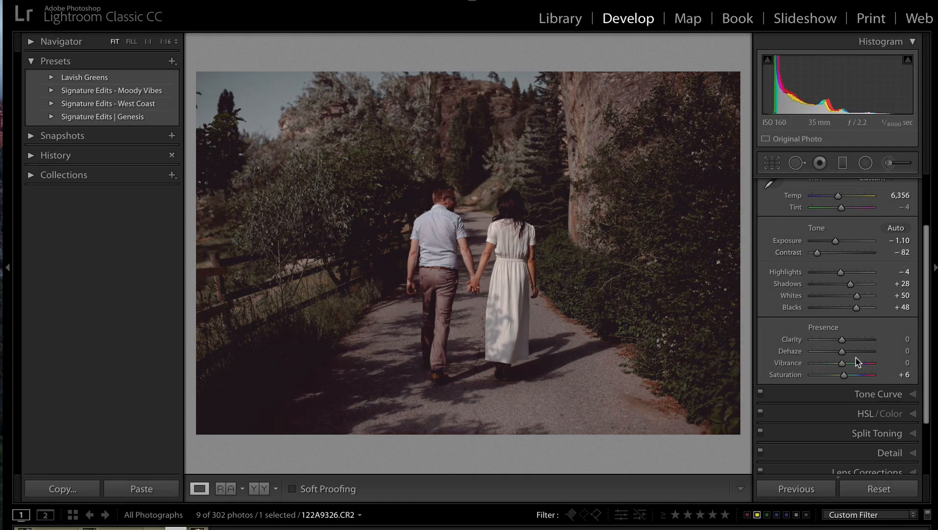
Step: Split-tone the highlights yellow with hue 58 and saturation 37
scroll(858, 360, down, 3)
click(876, 367)
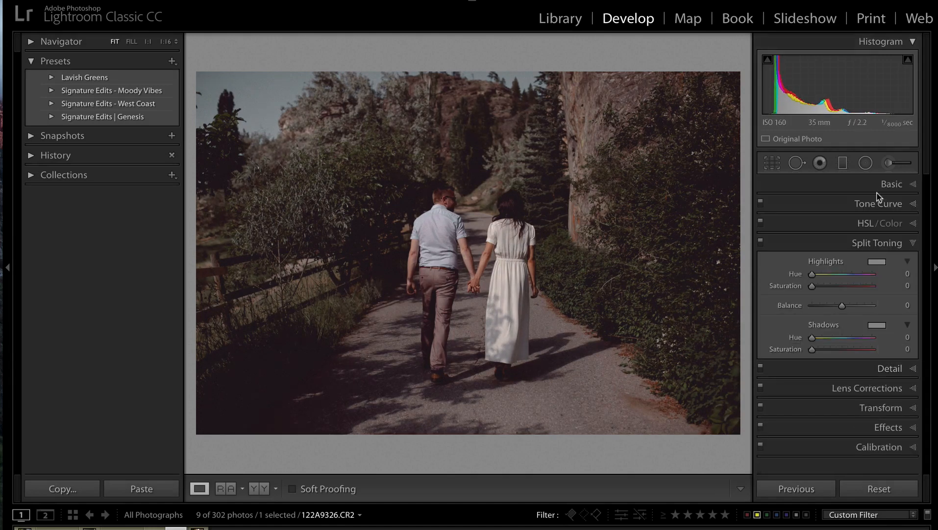
click(875, 262)
click(688, 286)
drag(688, 286, 649, 300)
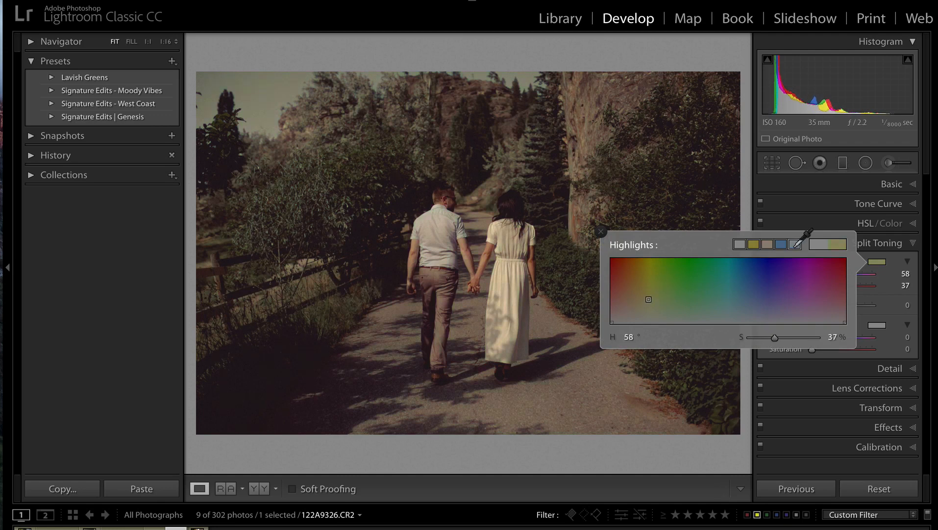
click(888, 272)
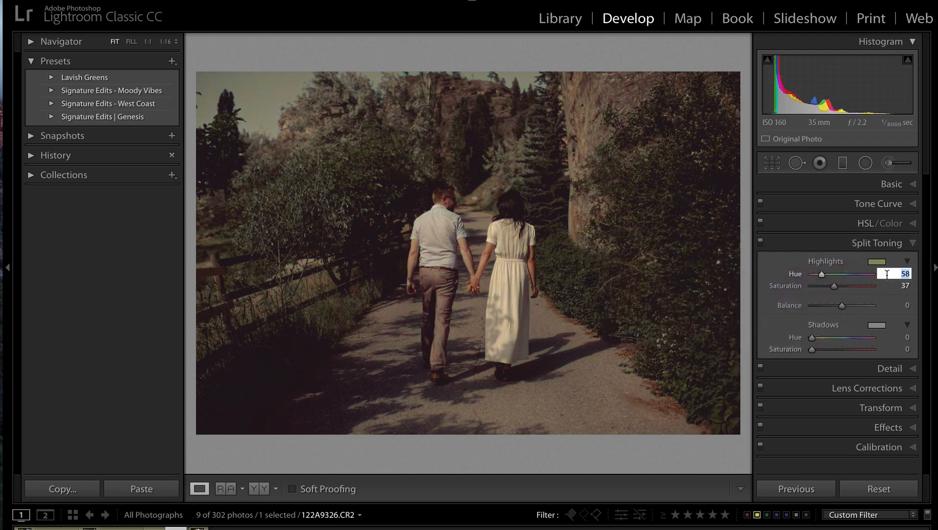
click(824, 321)
Step: Try blue and purple shadow tones, and settle the split-toning shadows on hue 42 with saturation 16
click(878, 325)
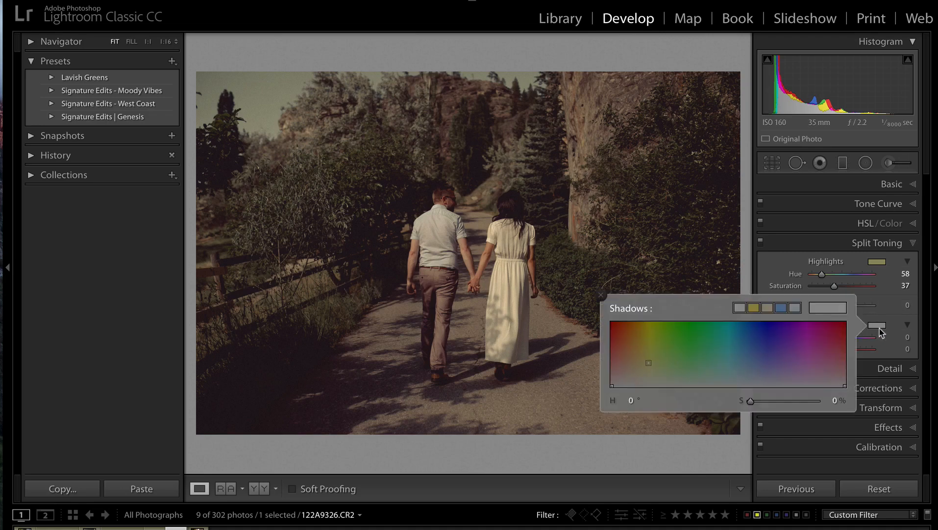
click(748, 346)
drag(747, 346, 745, 364)
drag(809, 351, 796, 350)
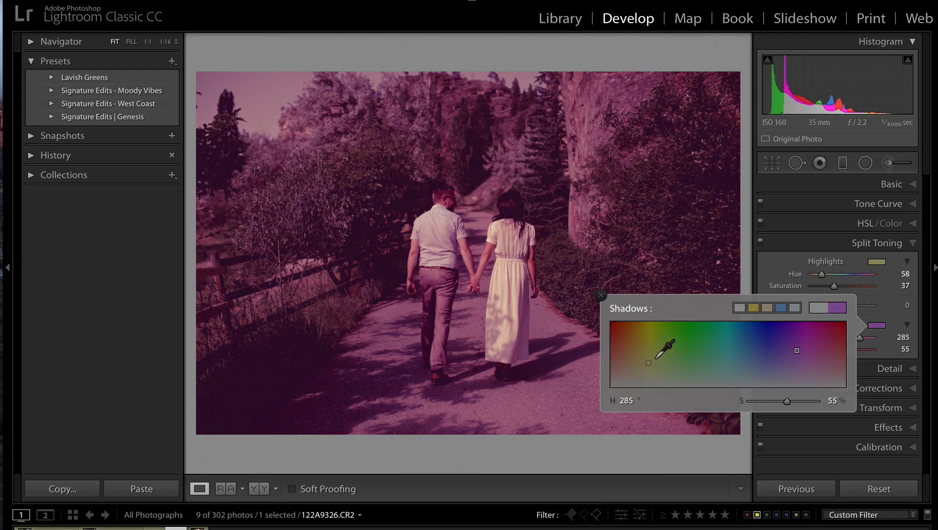
click(764, 344)
drag(763, 344, 638, 356)
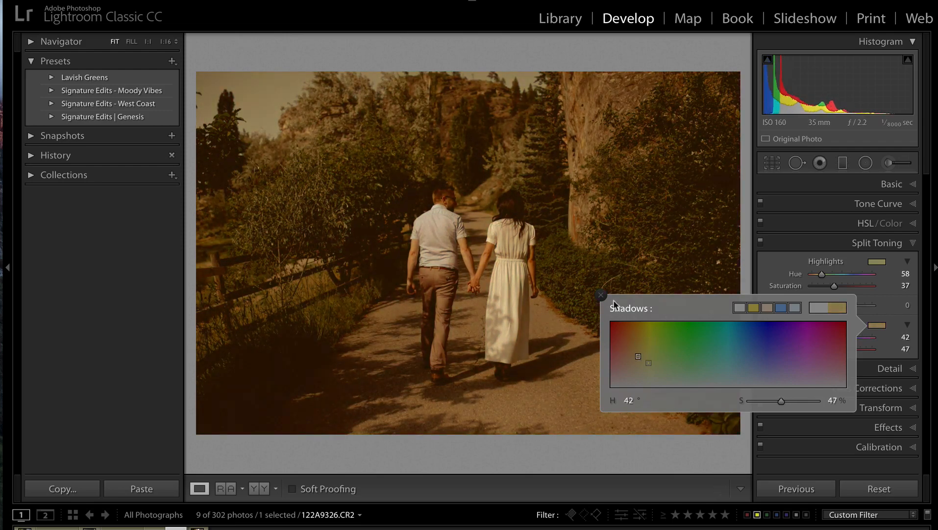
click(601, 295)
drag(826, 351, 822, 350)
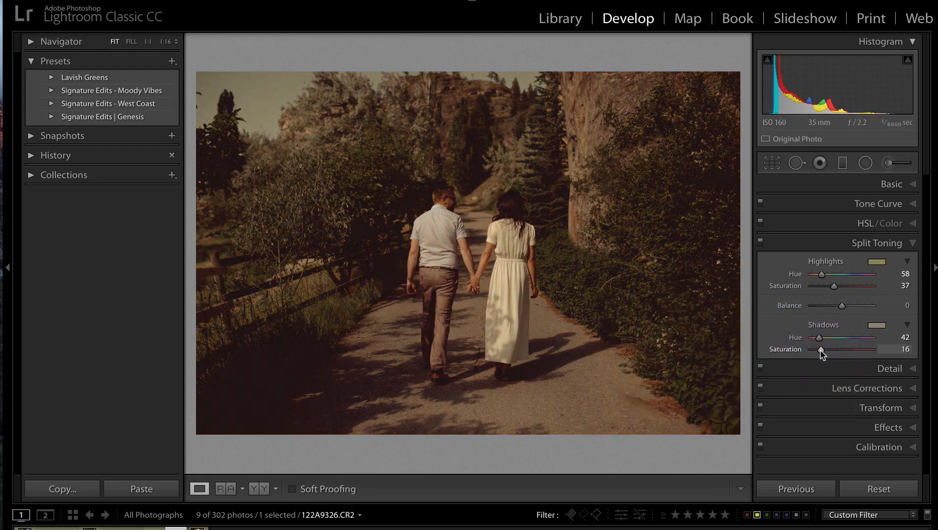
Step: Set the split-toning highlights saturation to 9 and compare the split toning off and on
drag(834, 286, 817, 288)
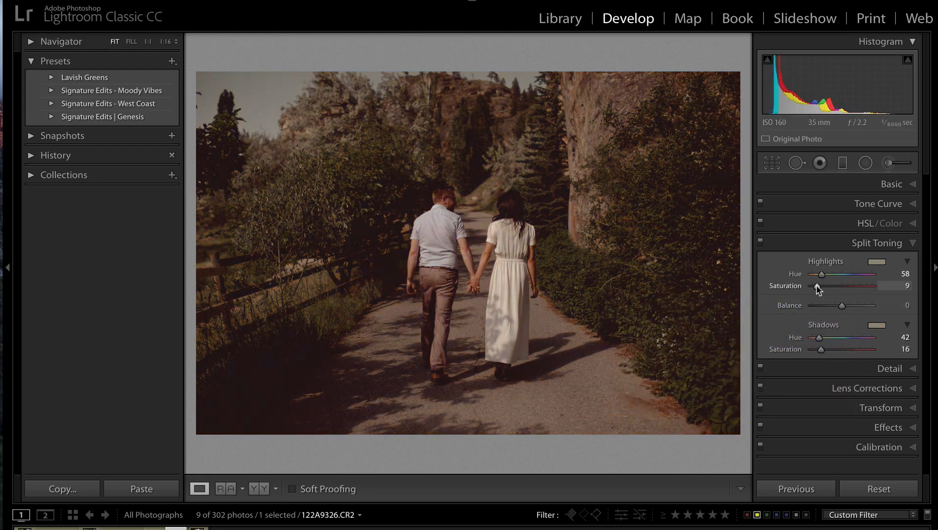
click(761, 241)
click(761, 241)
click(761, 241)
click(761, 241)
Step: Create a virtual copy of the couple photo and reset all its develop settings
key(super+apostrophe)
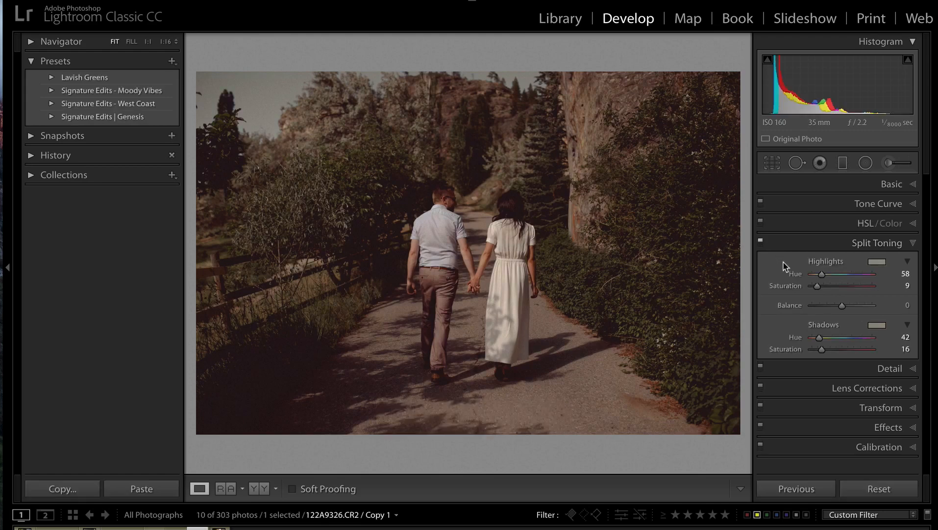
click(879, 489)
Step: Return to the edited original photo and lower its exposure to -1.40
key(Left)
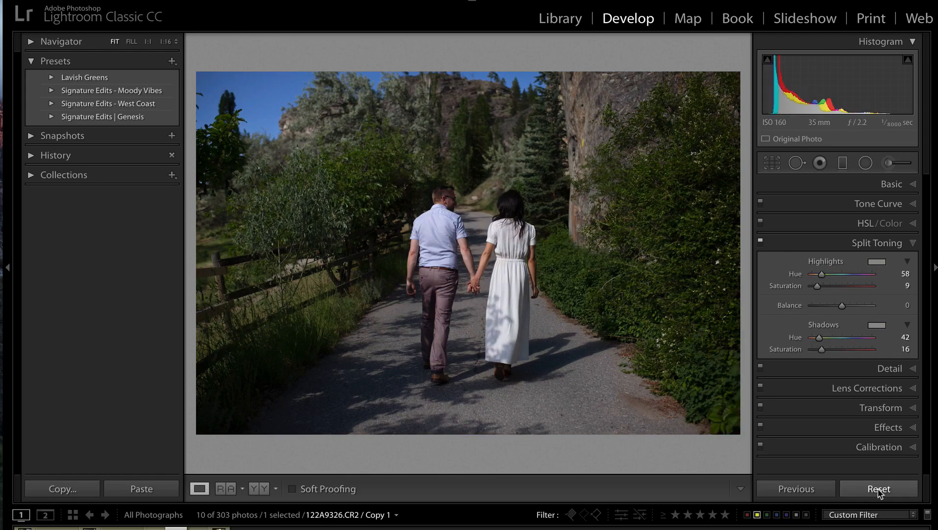
key(minus)
key(minus)
key(minus)
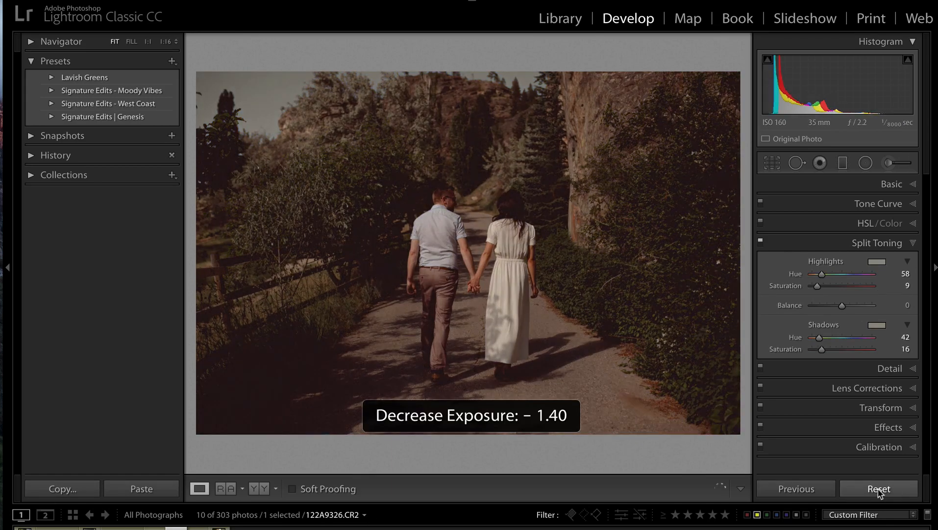
Step: Raise the edited couple photo's exposure to -1.30 and compare it with the unedited virtual copy
key(plus)
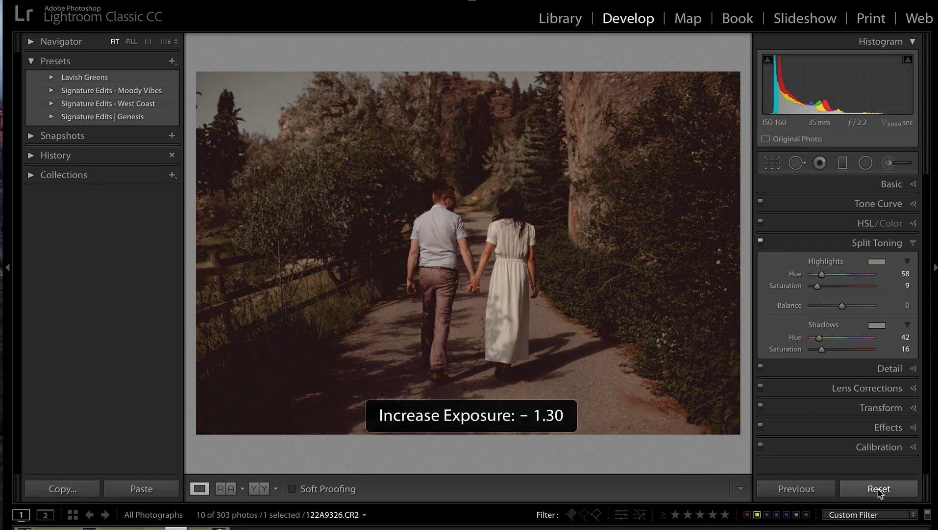
key(Right)
key(Left)
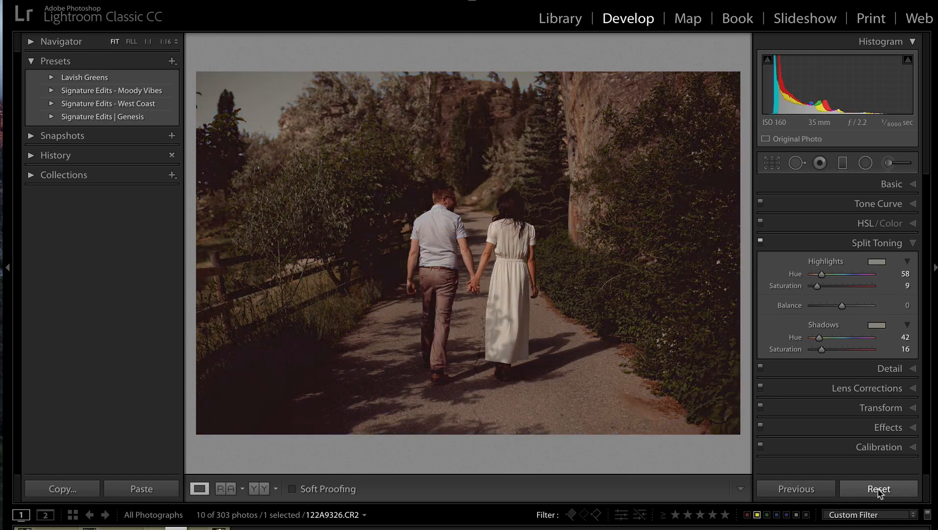
Step: Lower the black point of the couple photo's red channel tone curve to the base of the graph
click(910, 244)
click(907, 204)
click(859, 383)
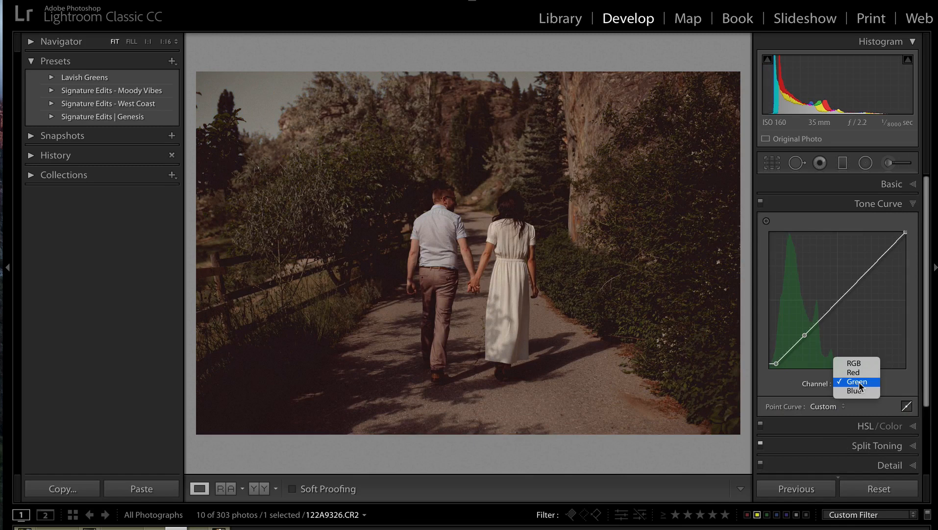
click(856, 373)
drag(768, 364, 770, 383)
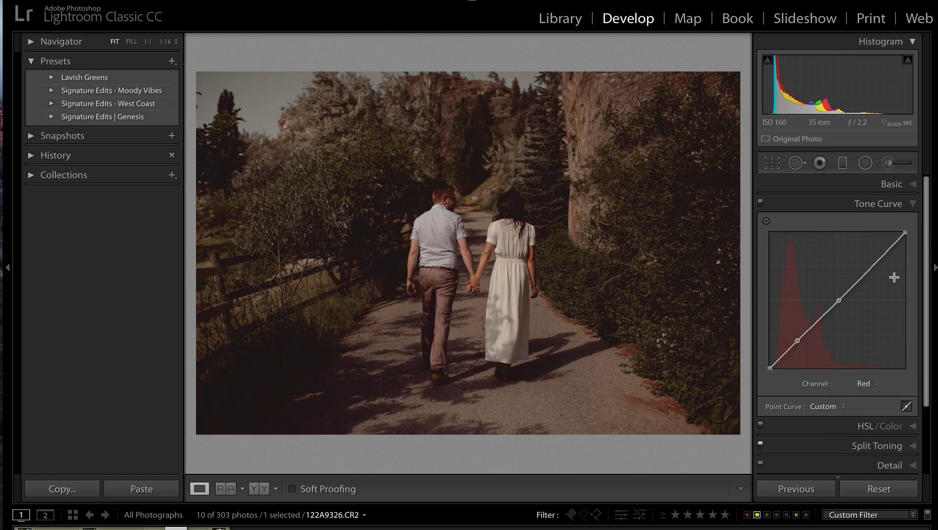
Step: Lower the matte shadow point on the RGB tone curve to about 9.8 / 8.2 %
click(866, 383)
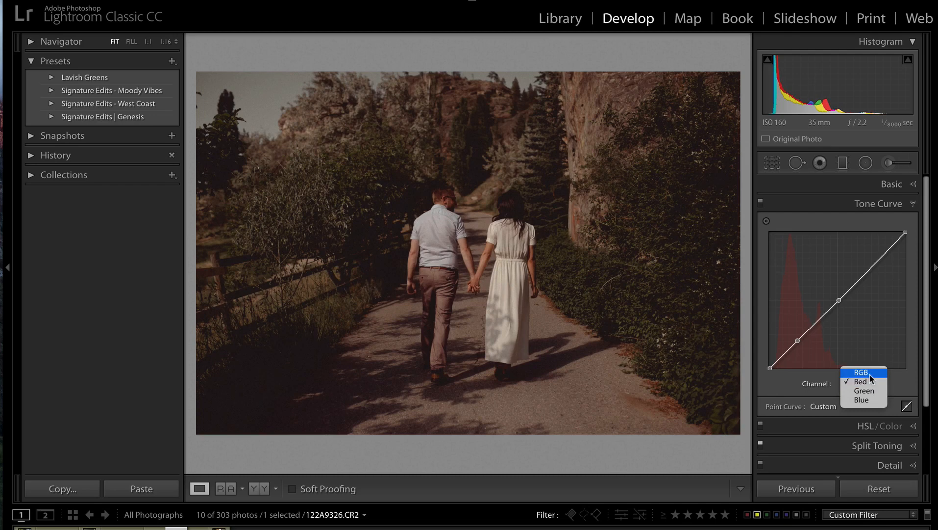
click(868, 374)
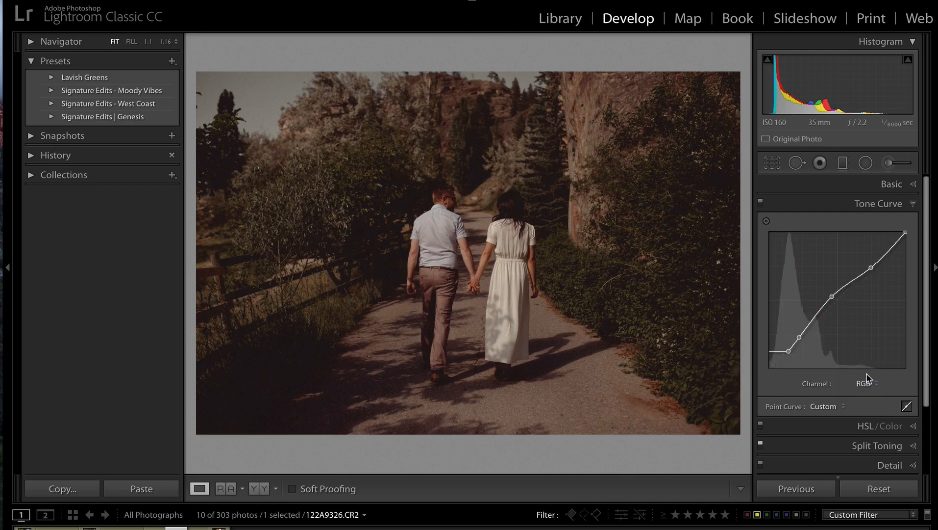
drag(789, 351, 783, 358)
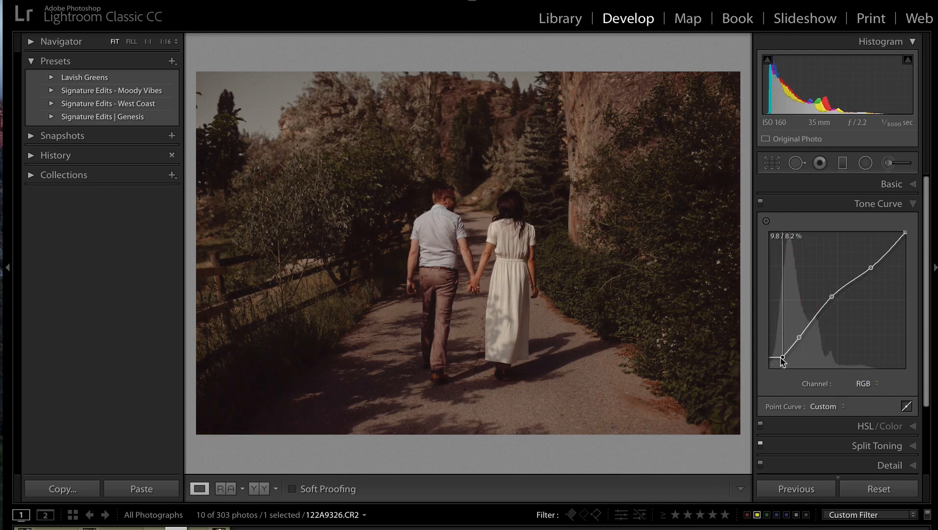
Step: Review the couple photo's basic settings, compare it with the unedited copy, and browse onward to the unedited photo of the bride in black
click(901, 187)
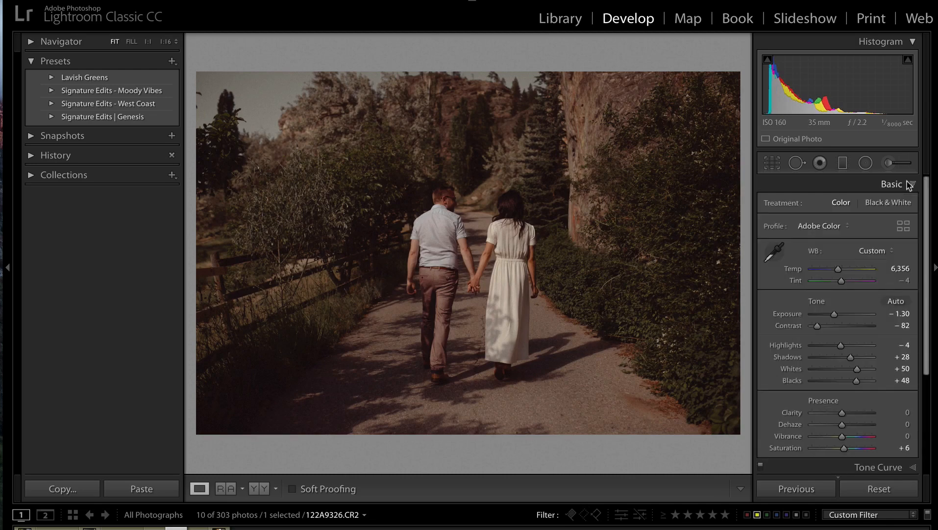
key(Right)
key(Right)
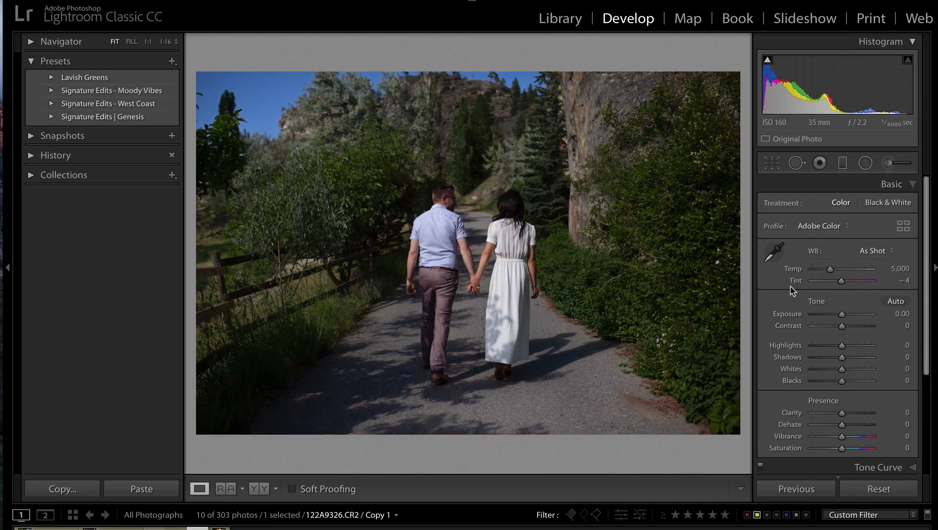
key(Right)
key(Right)
key(Right)
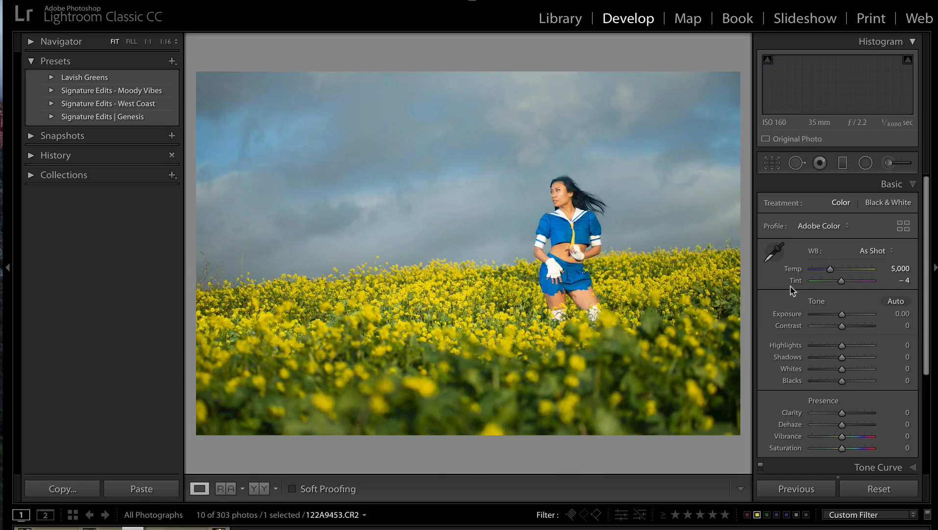
key(Right)
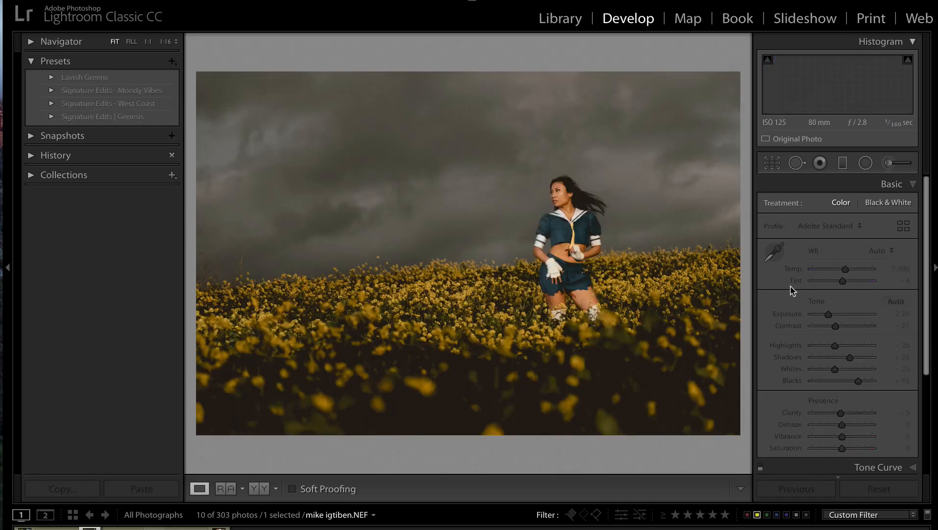
key(Right)
key(Right)
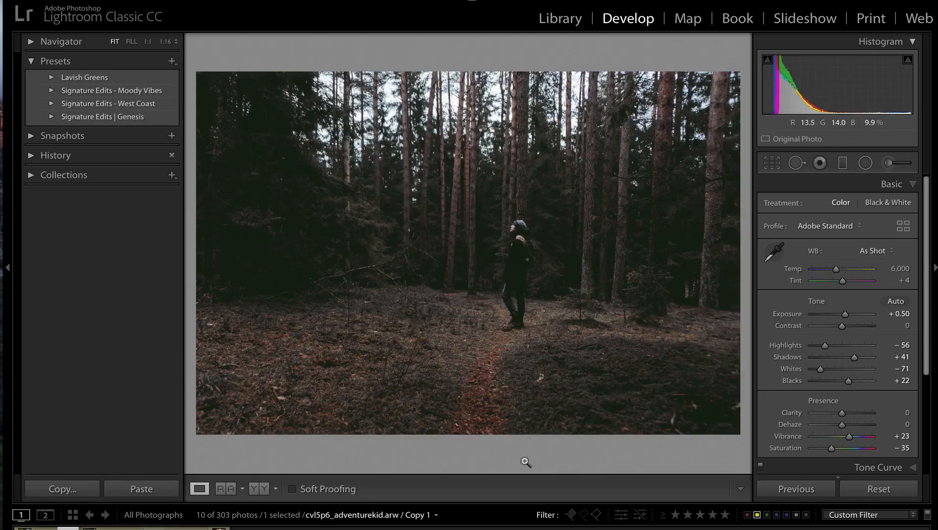
key(Right)
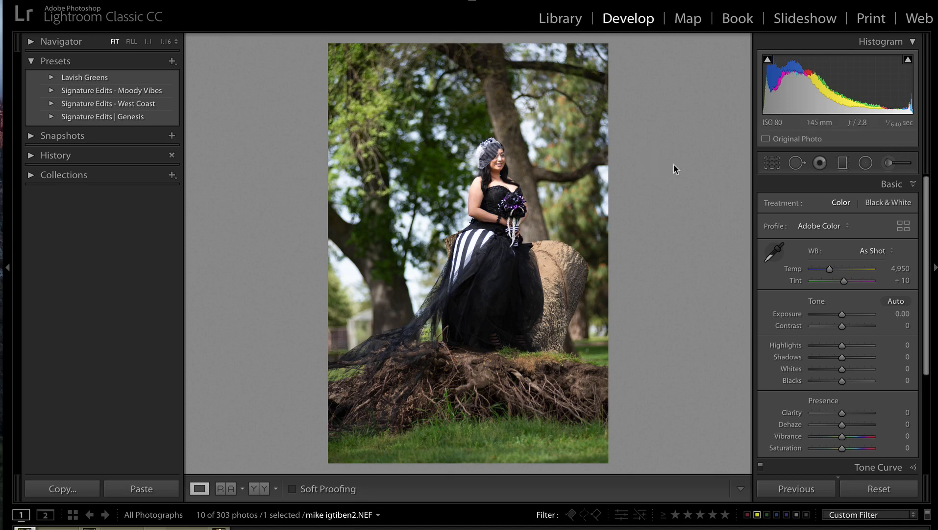
Step: Try contrast -58 and the West Coast preset WC Desat 02 on the bride photo, and reset its develop settings
mouse_move(843, 326)
mouse_down()
mouse_move(810, 327)
mouse_move(833, 329)
mouse_move(824, 327)
mouse_up()
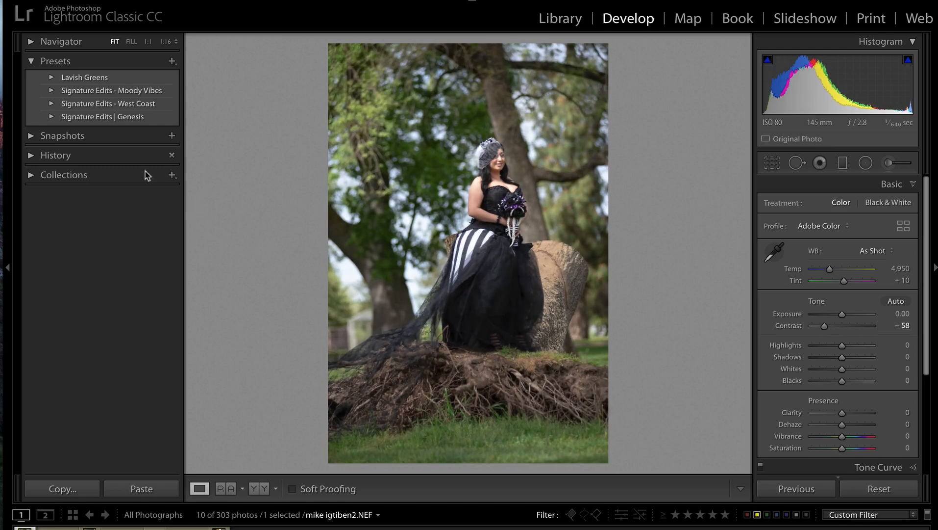
click(52, 103)
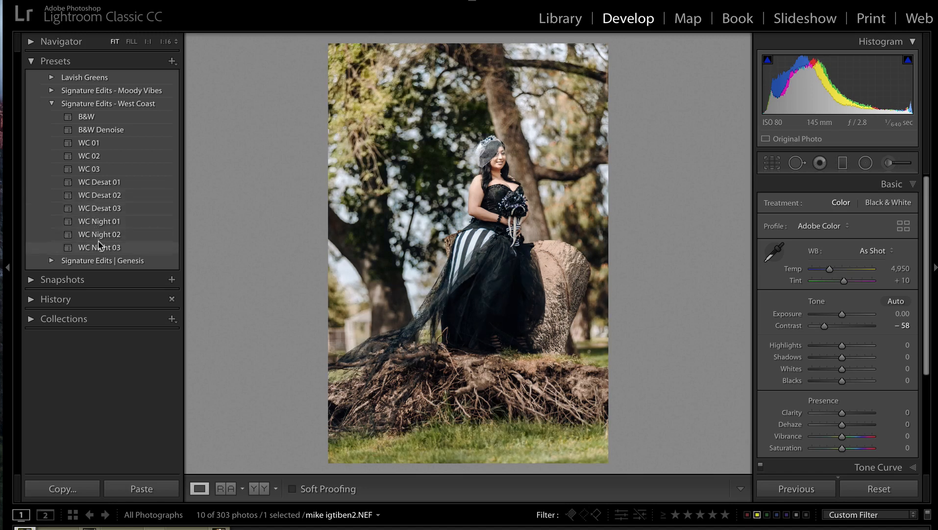
click(105, 196)
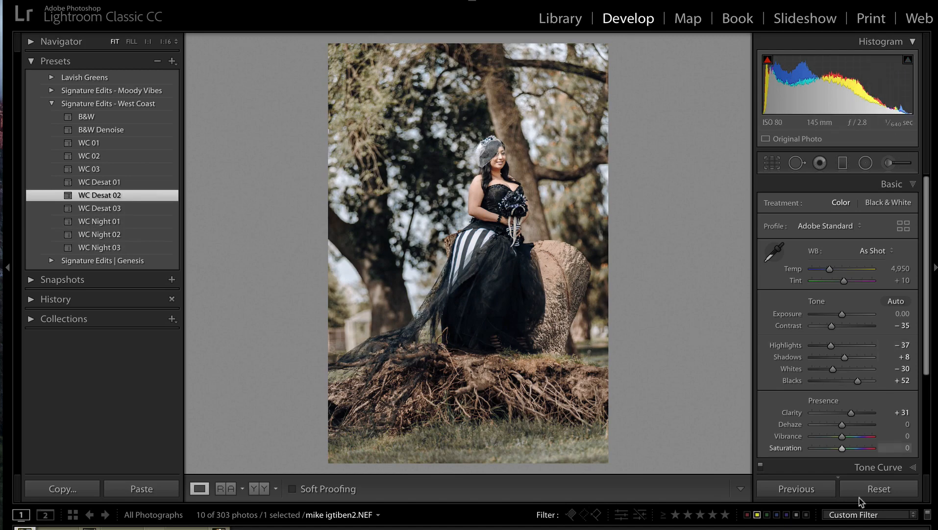
click(876, 490)
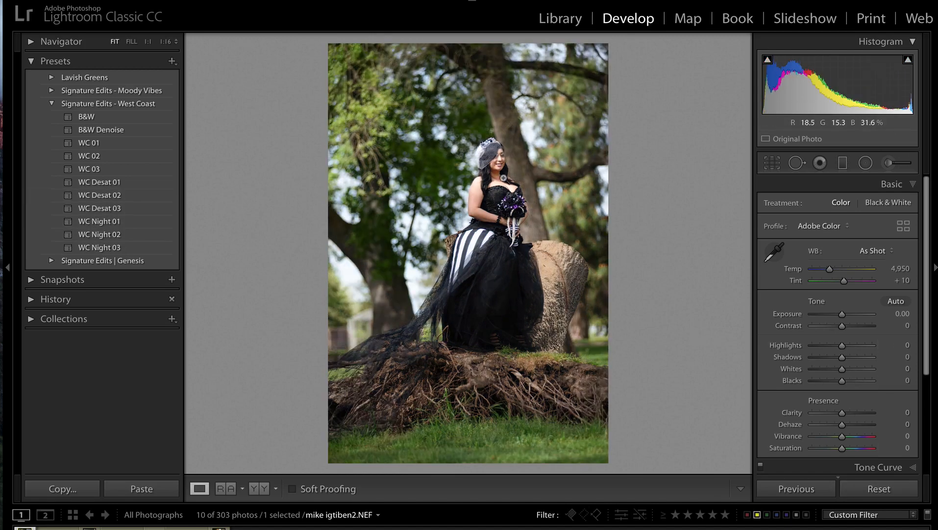
Step: Examine the unedited bride photo at 1:1 around her face, veil, bouquet and the background foliage
click(511, 186)
drag(530, 294, 626, 224)
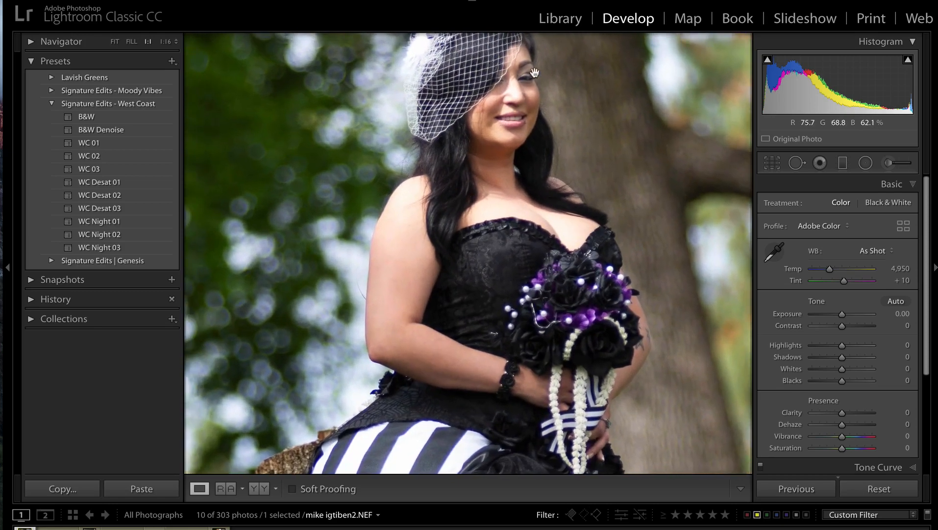
click(479, 351)
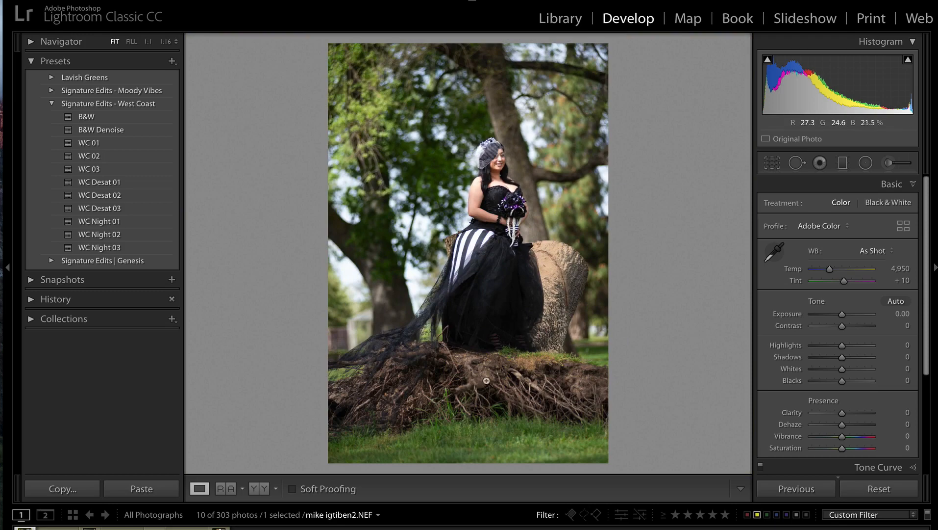
click(429, 144)
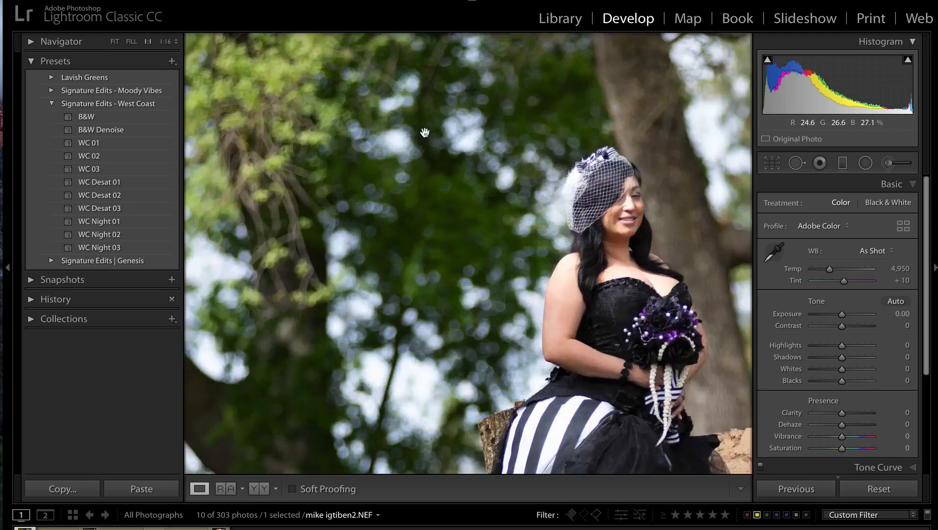
drag(444, 132, 194, 193)
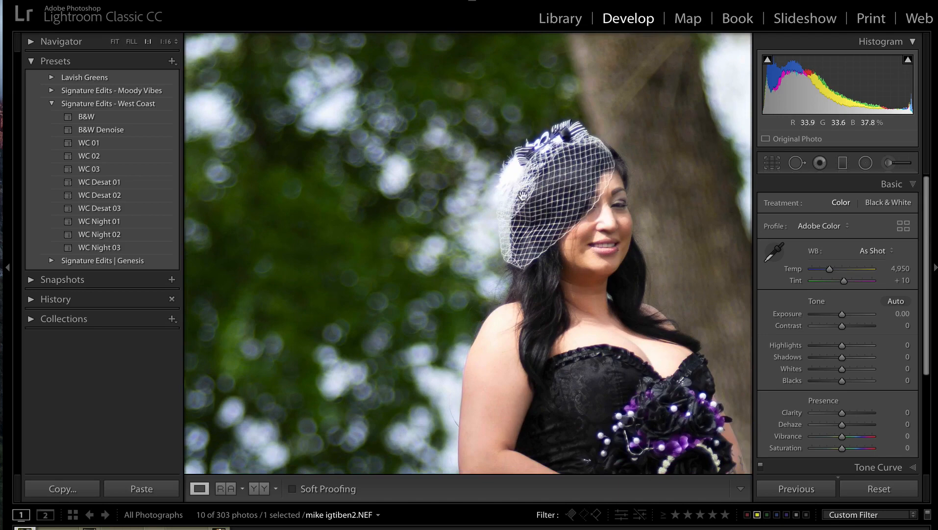
drag(398, 138, 318, 220)
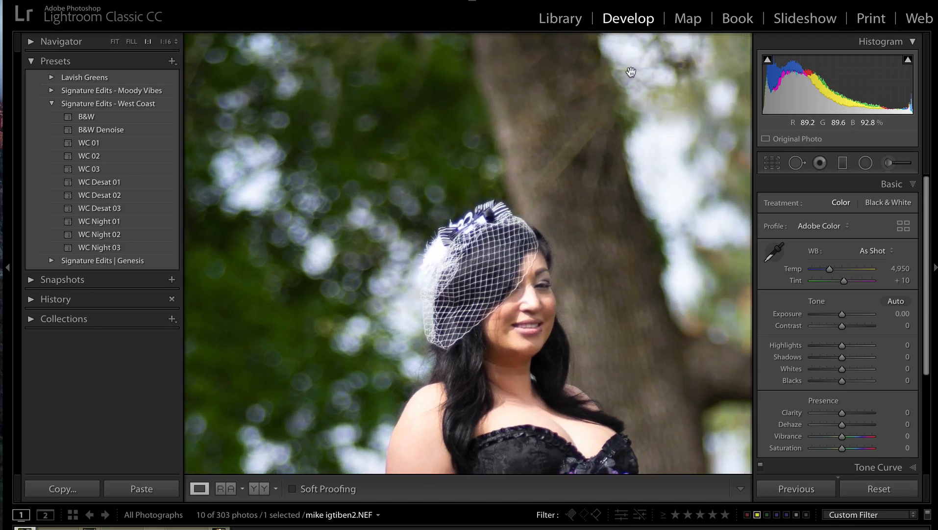
drag(412, 178, 699, 179)
drag(443, 254, 630, 242)
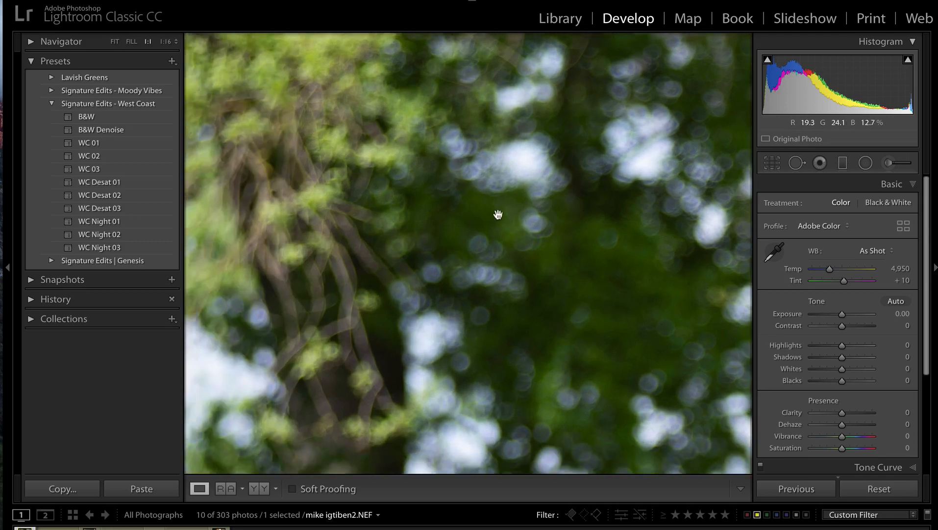
click(512, 200)
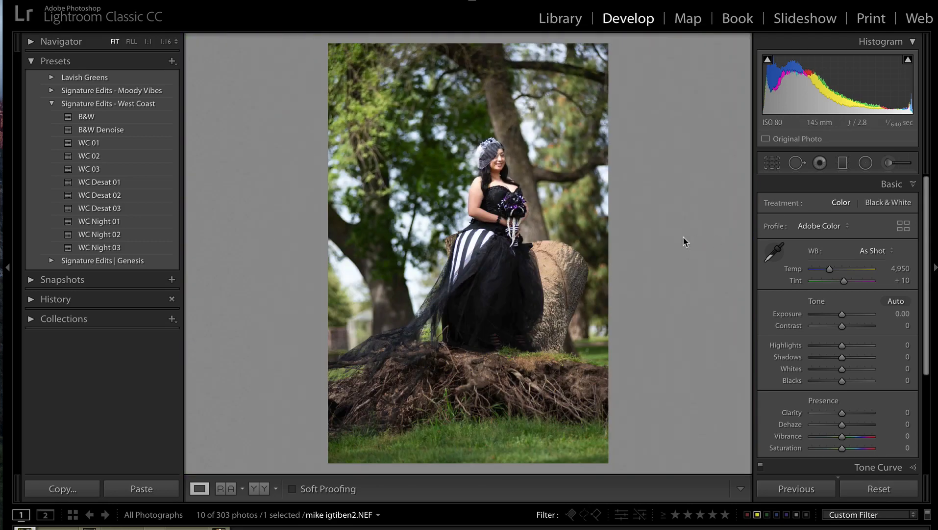
Step: Create a virtual copy of the bride photo with reset settings, and apply the WC Desat 03 preset to the original
key(ctrl+apostrophe)
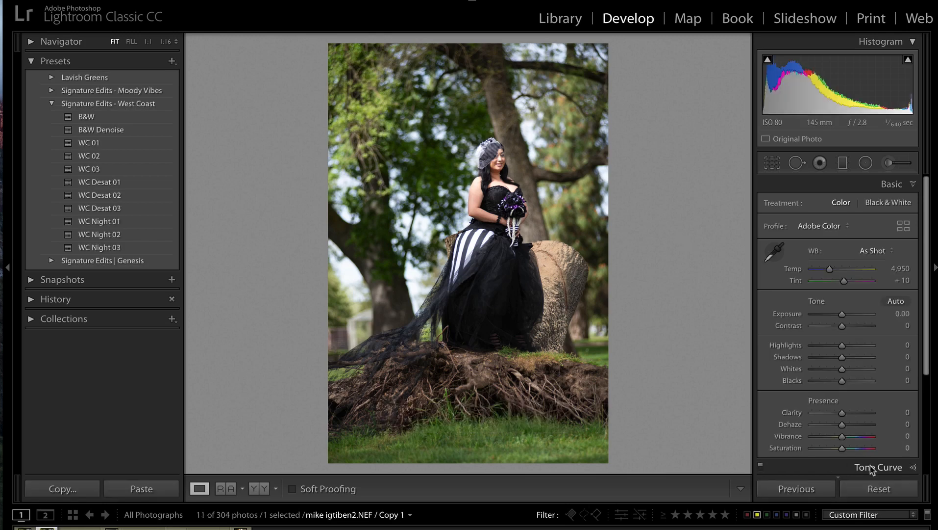
click(887, 487)
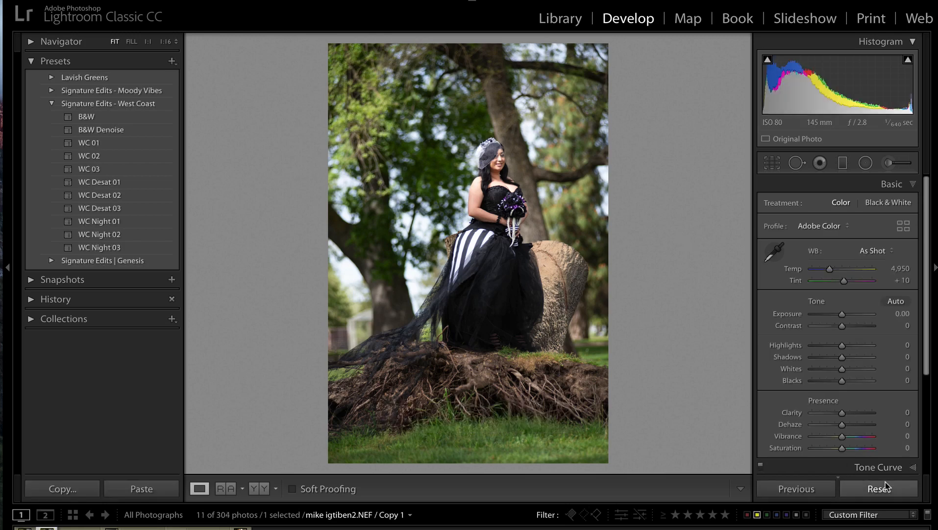
click(887, 486)
key(Right)
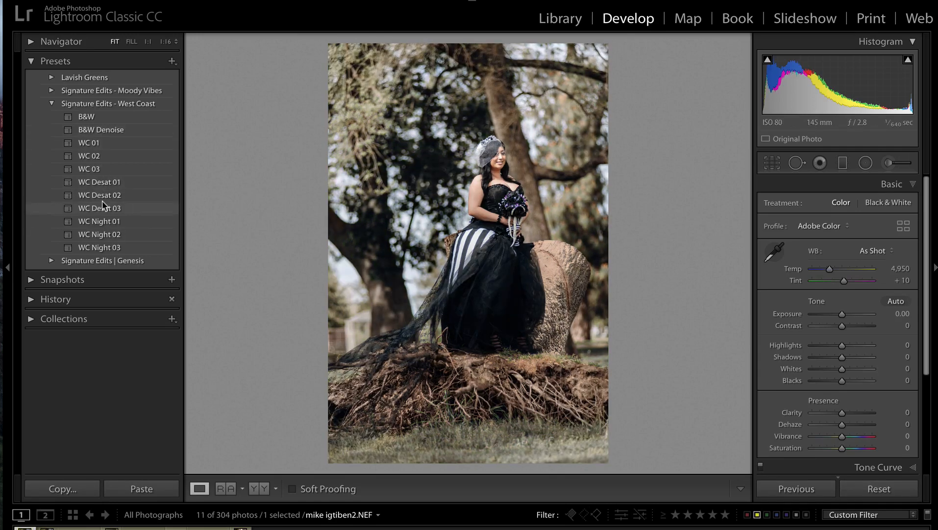
click(104, 206)
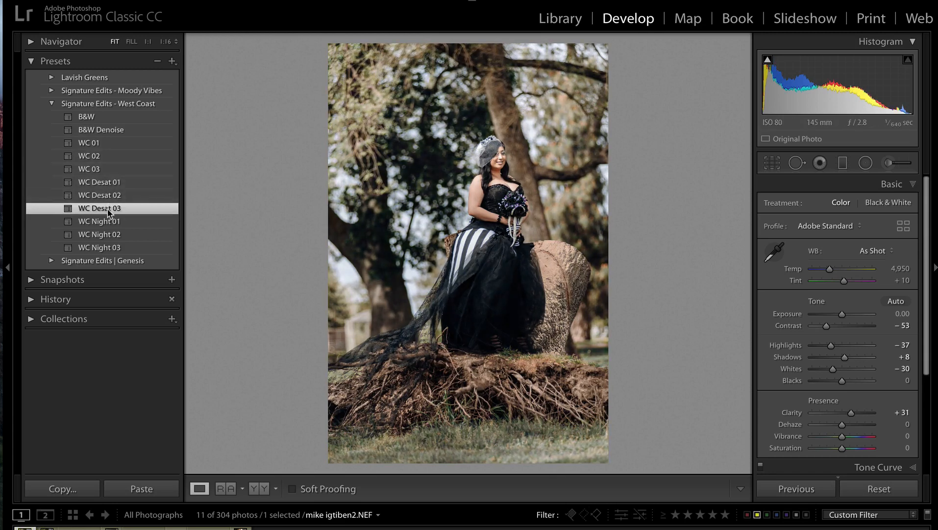
Step: Examine the preset's red, green and blue channel tone curves on the bride photo
scroll(829, 277, down, 5)
scroll(854, 297, up, 1)
click(873, 317)
click(865, 385)
click(866, 389)
click(868, 386)
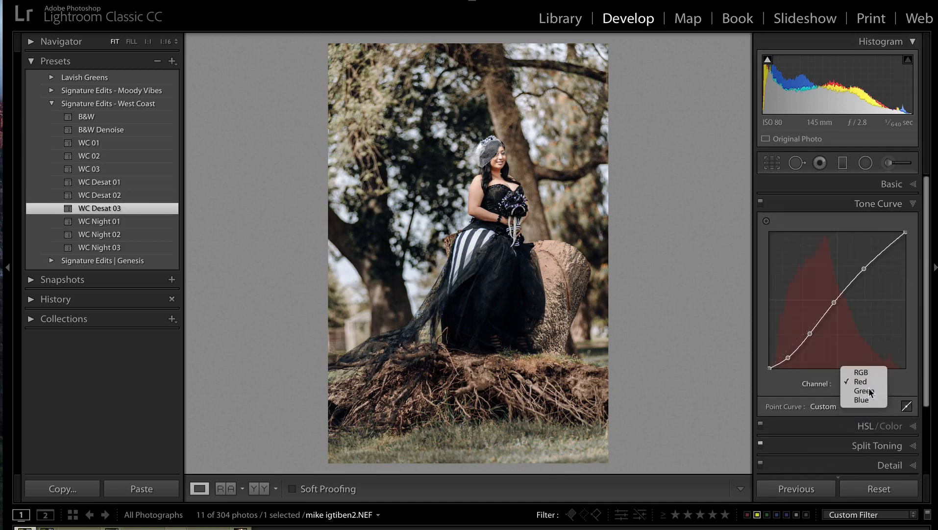
click(864, 390)
click(861, 383)
click(872, 391)
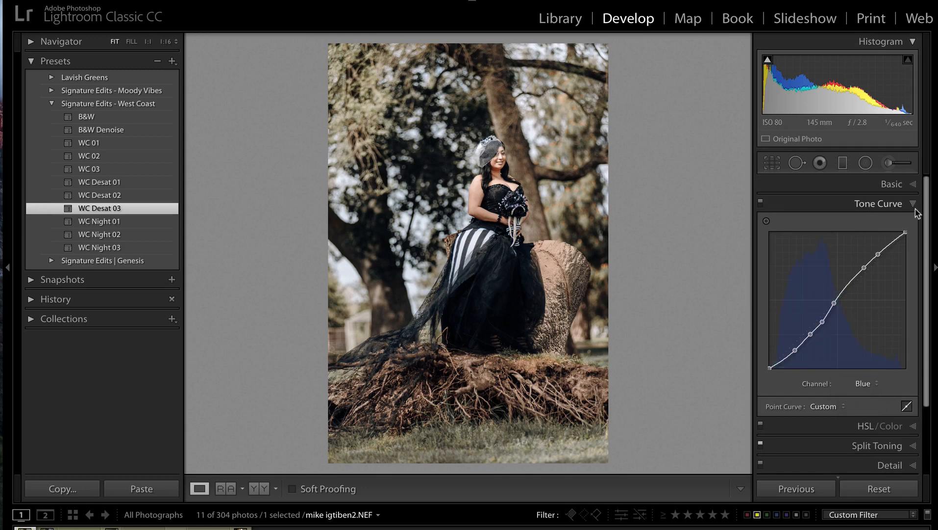
Step: Examine the preset's split toning settings and the HSL saturation values on the bride photo
click(913, 204)
click(909, 183)
click(910, 186)
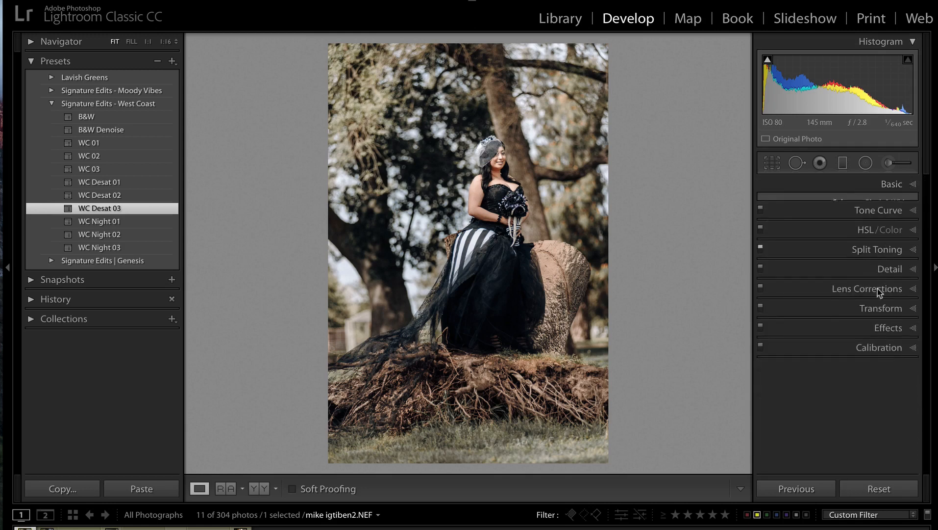
click(903, 246)
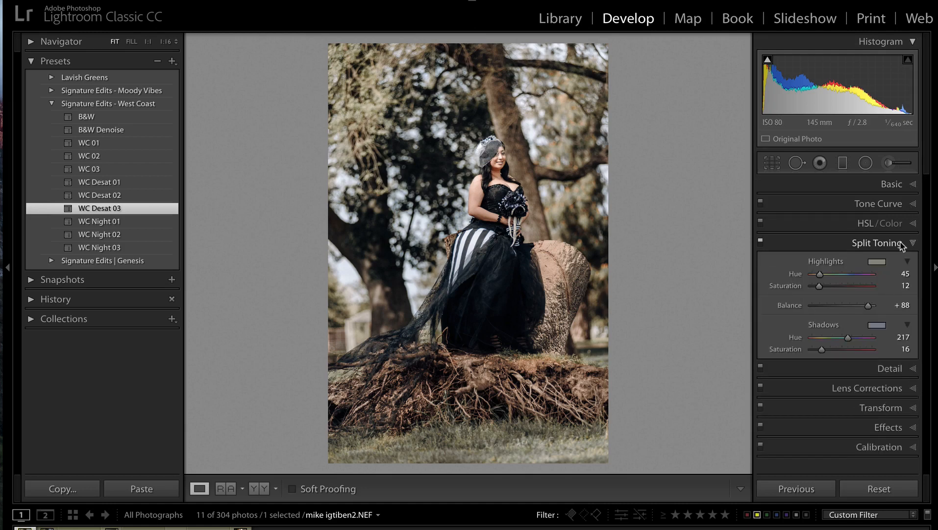
click(902, 246)
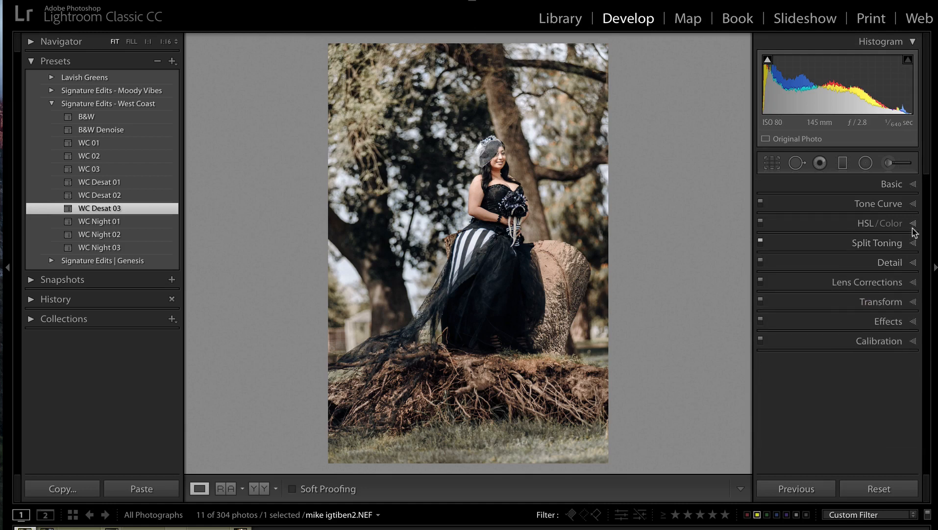
click(913, 223)
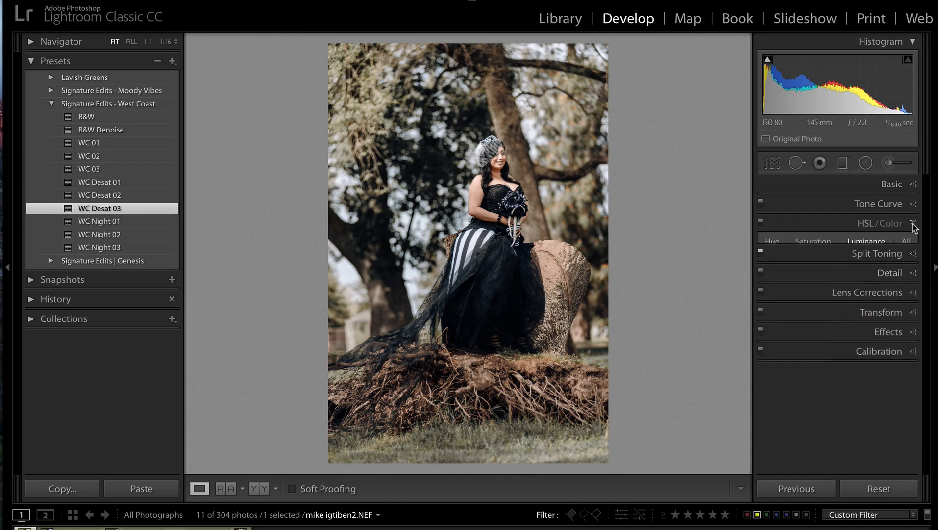
click(815, 241)
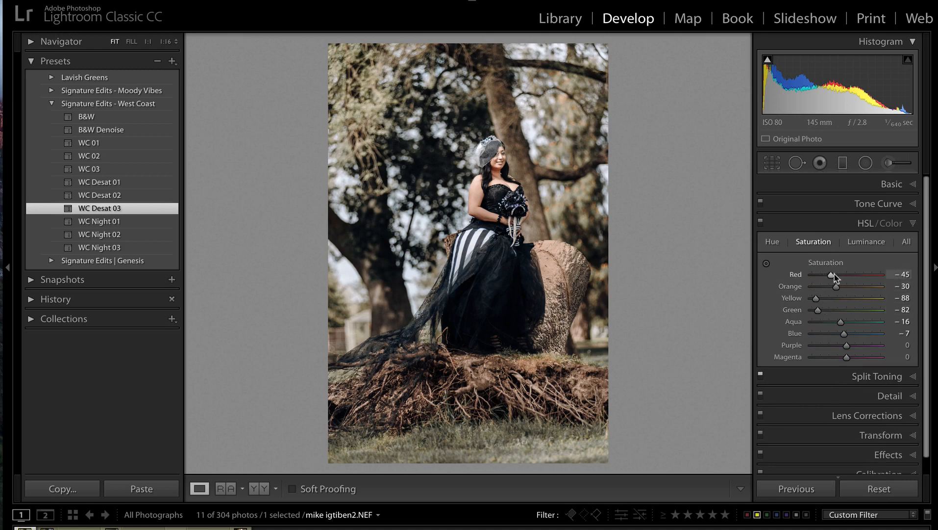
Step: Review the preset's HSL luminance values, and lower the bride photo's exposure to −1.20
click(859, 243)
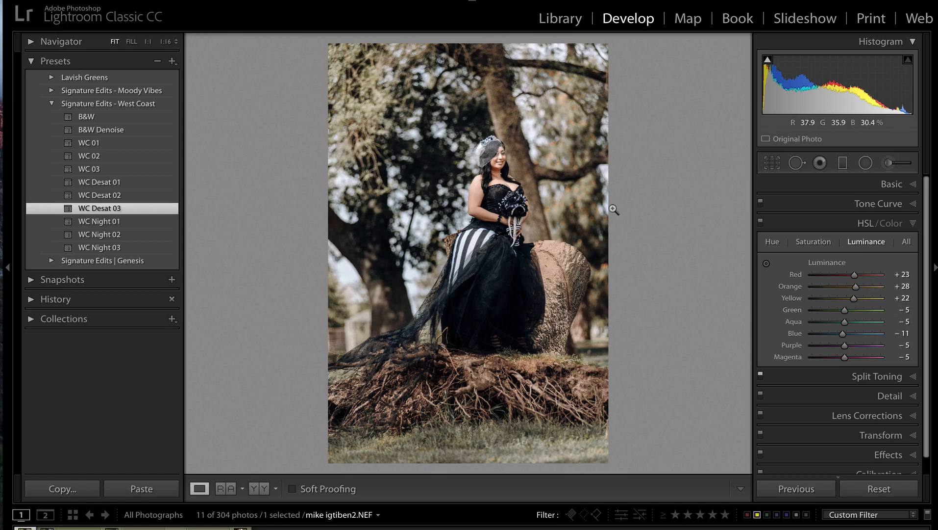
click(911, 226)
key(minus)
key(minus)
key(minus)
key(minus)
key(minus)
key(minus)
key(minus)
key(minus)
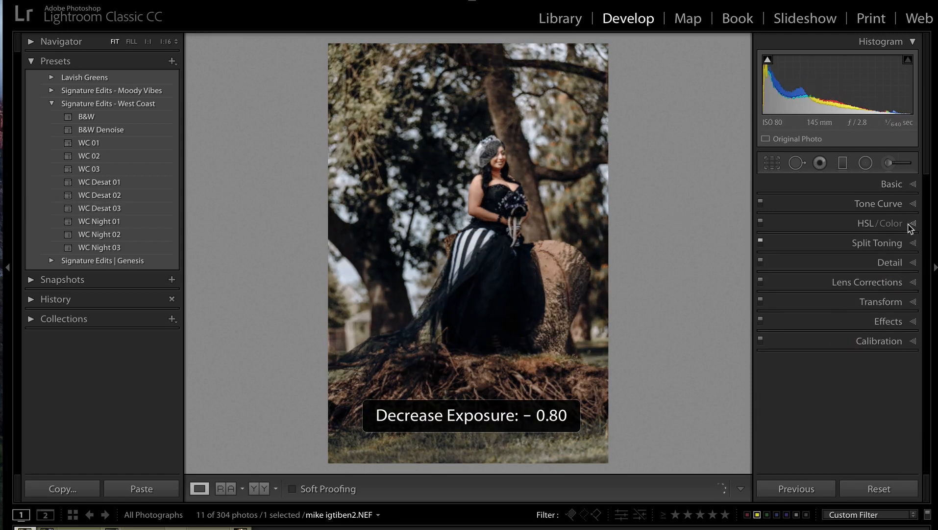
key(minus)
key(minus)
key(minus)
key(minus)
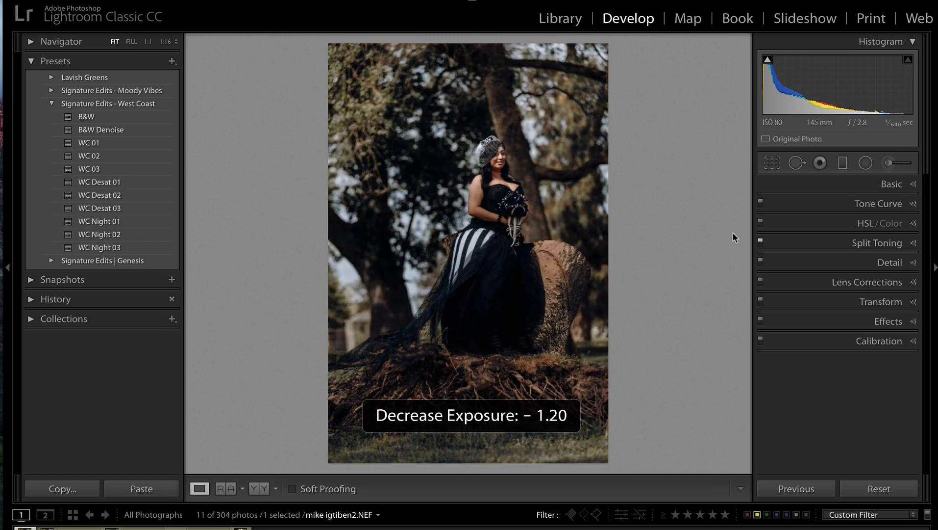
Step: Raise the bride photo's blacks to +100 and reduce its contrast to −83
click(882, 183)
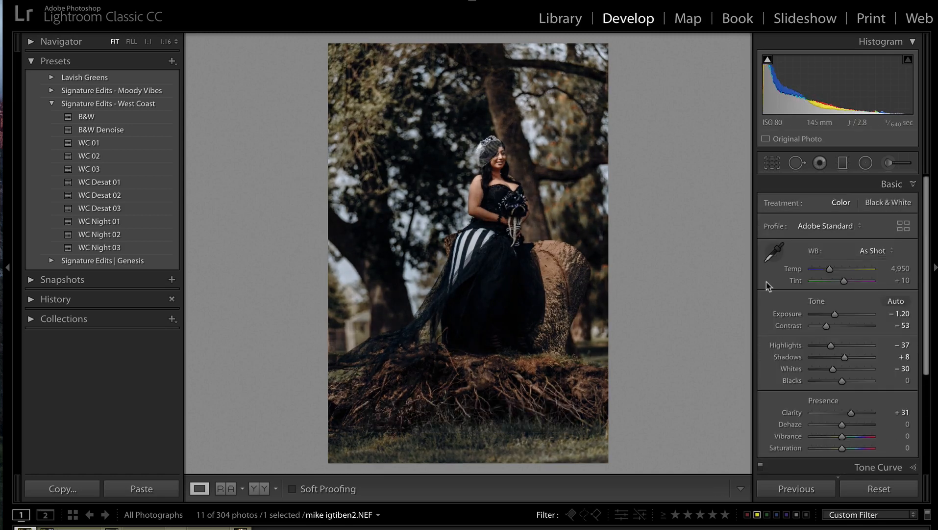
drag(826, 326, 786, 331)
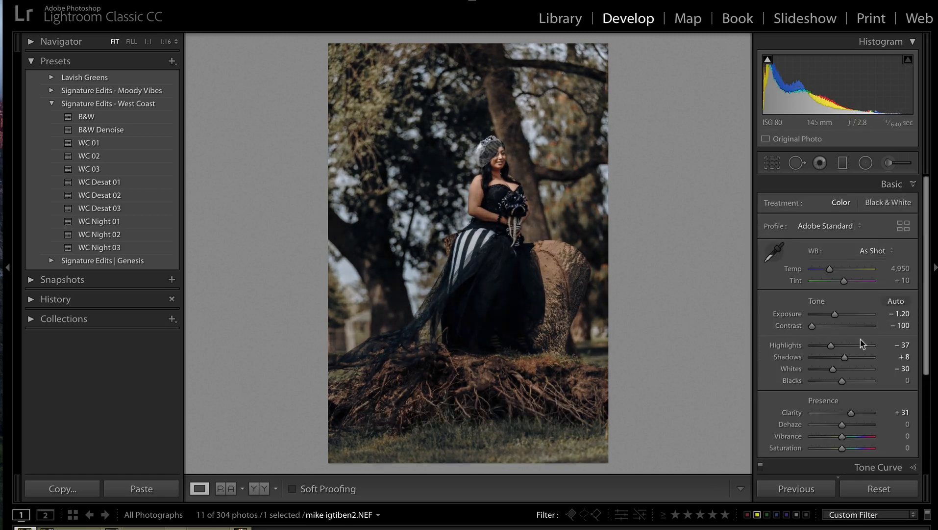
drag(860, 380, 876, 383)
drag(812, 326, 818, 328)
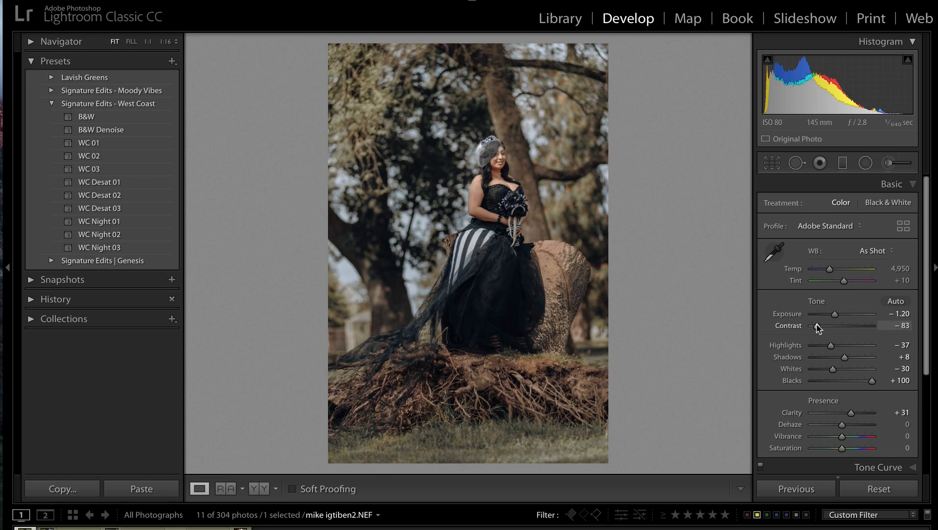
key(minus)
key(minus)
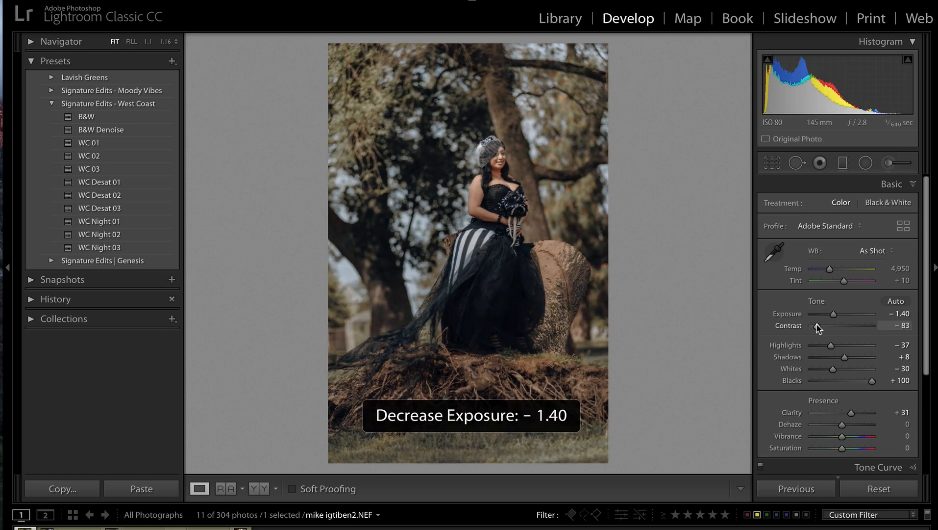
key(equal)
key(equal)
Step: Remove the black endpoint from the RGB tone curve and lower the next shadow point slightly to flatten the darkest tones
scroll(823, 314, down, 5)
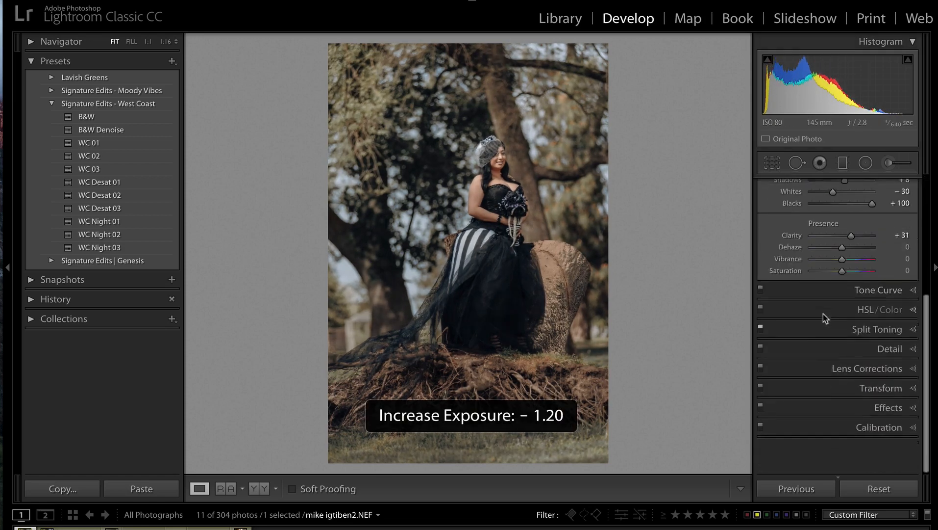
click(874, 324)
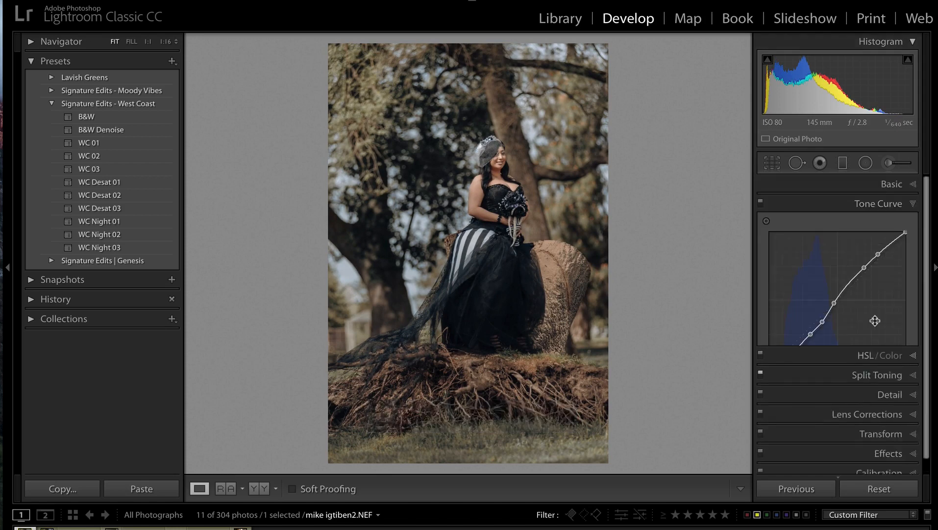
click(862, 383)
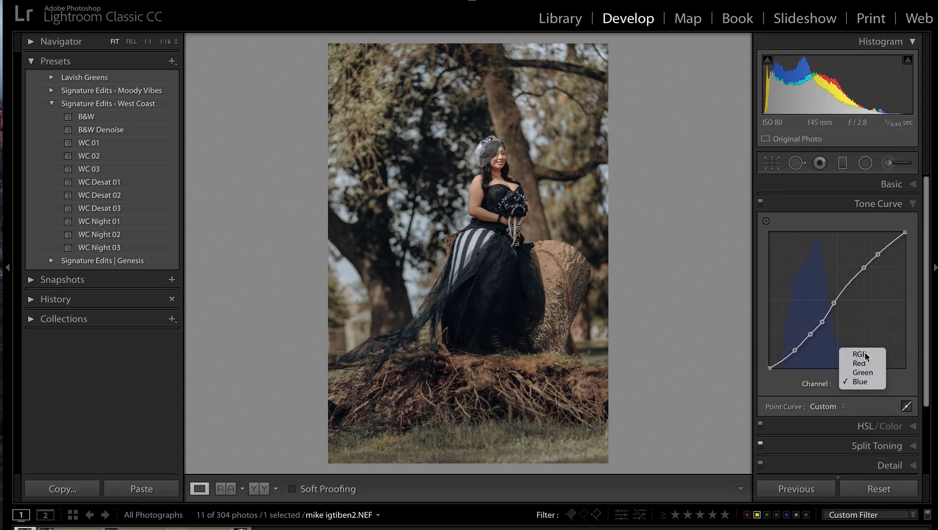
click(865, 353)
drag(771, 368, 770, 351)
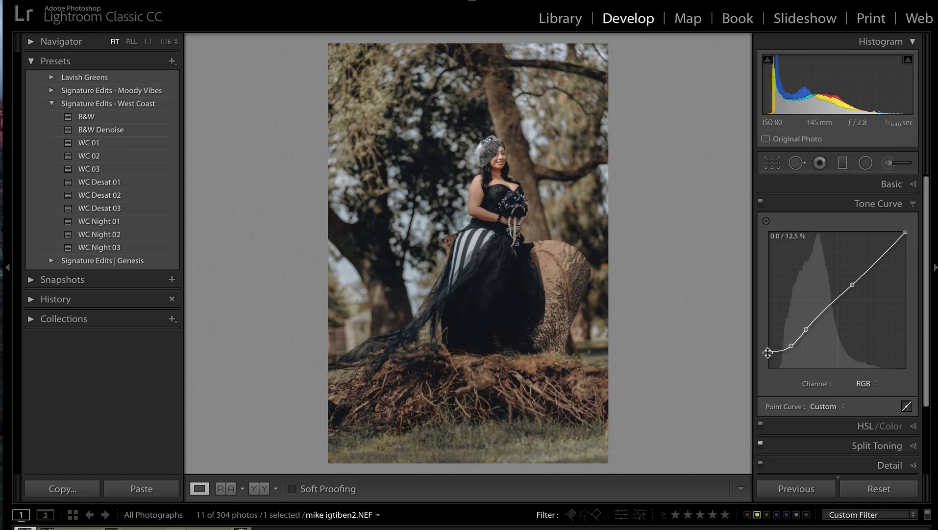
double_click(769, 352)
drag(794, 346, 789, 349)
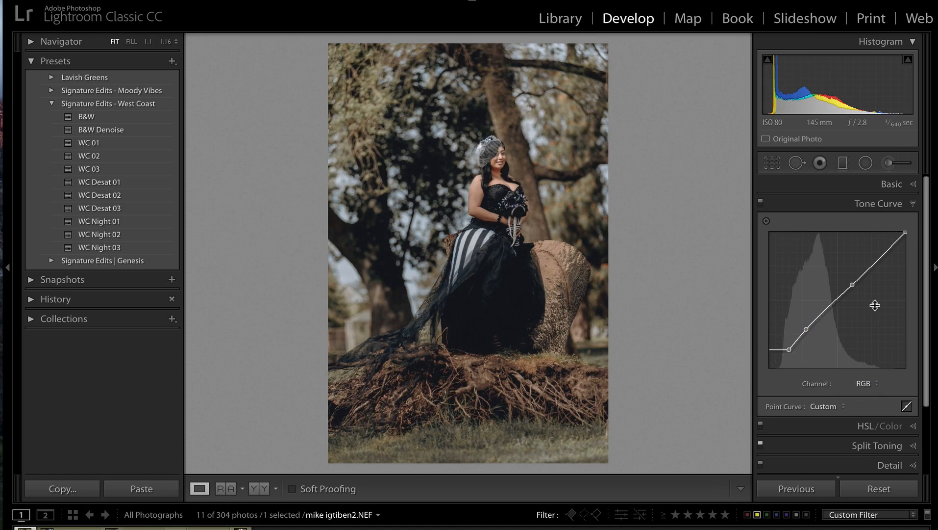
Step: Flatten the darkest tones of the green tone curve by removing its black endpoint and shifting the next point slightly toward the midtones
click(866, 383)
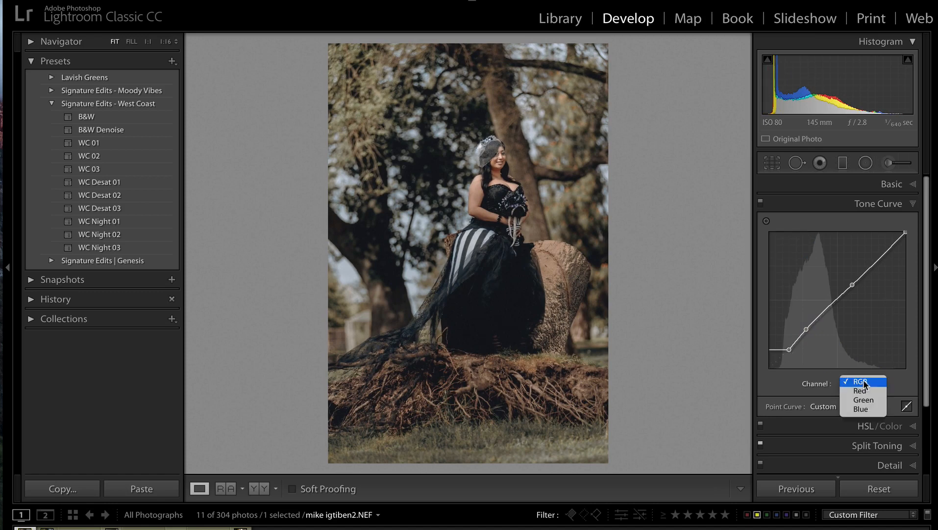
click(864, 400)
double_click(769, 368)
mouse_move(789, 357)
mouse_down()
mouse_move(802, 362)
mouse_move(793, 358)
mouse_up()
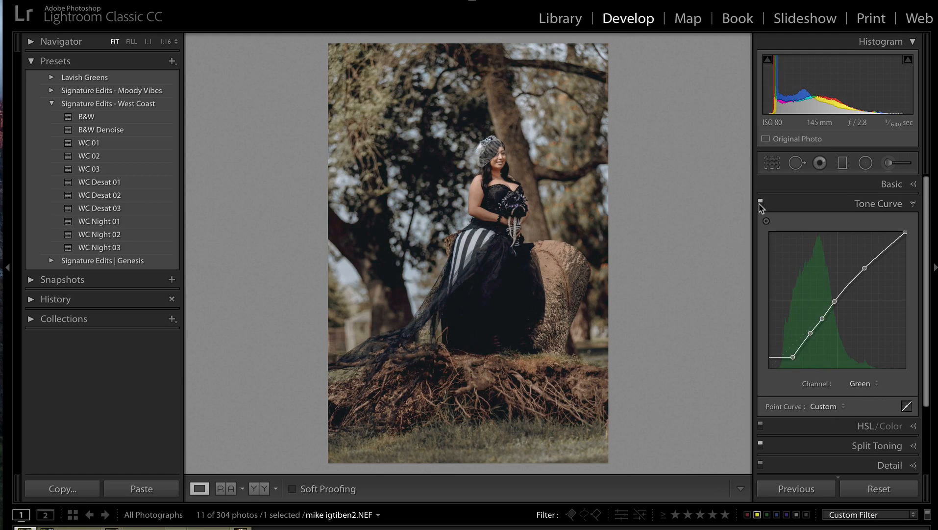
Step: Create a virtual copy of the bride photo, apply the WC Desat 03 preset to it, and return to the edited original
key(super+apostrophe)
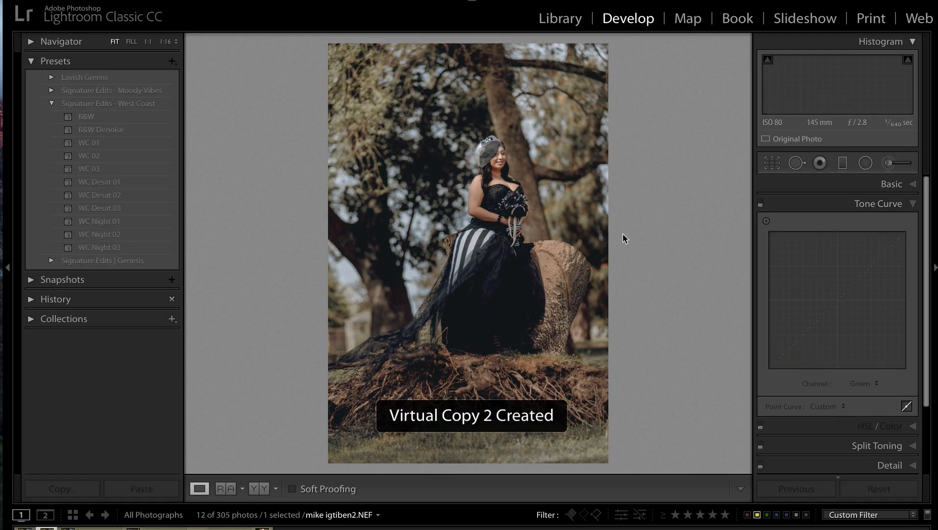
click(117, 208)
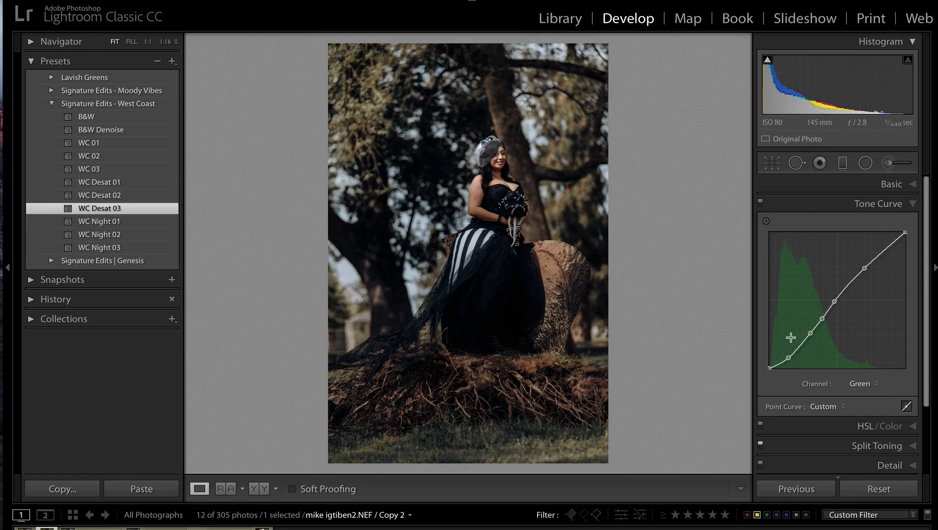
key(Left)
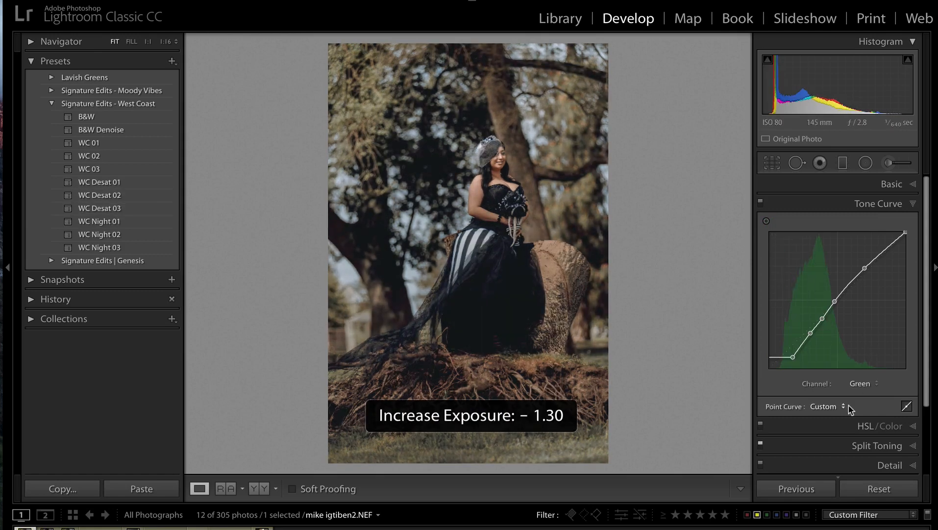
Step: Set the split toning highlights saturation to 25 and the shadows to hue 54 with saturation 18
scroll(849, 406, down, 3)
click(888, 360)
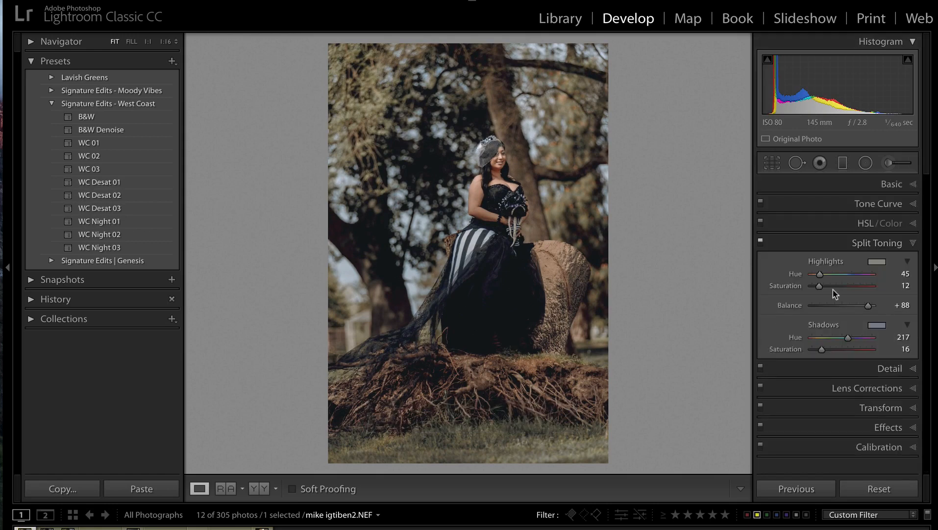
drag(835, 288, 826, 291)
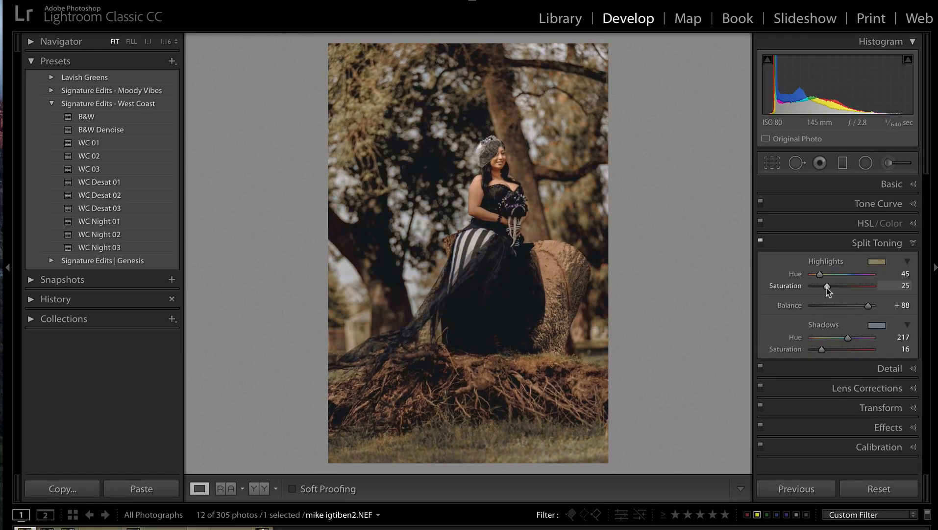
mouse_move(829, 349)
mouse_down()
mouse_move(855, 351)
mouse_move(837, 349)
mouse_up()
click(870, 325)
drag(653, 340, 646, 367)
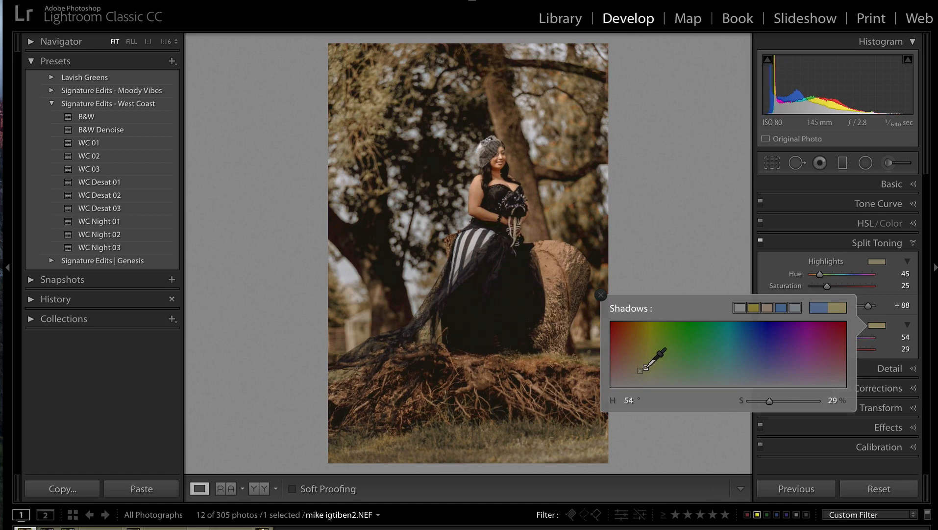
click(601, 295)
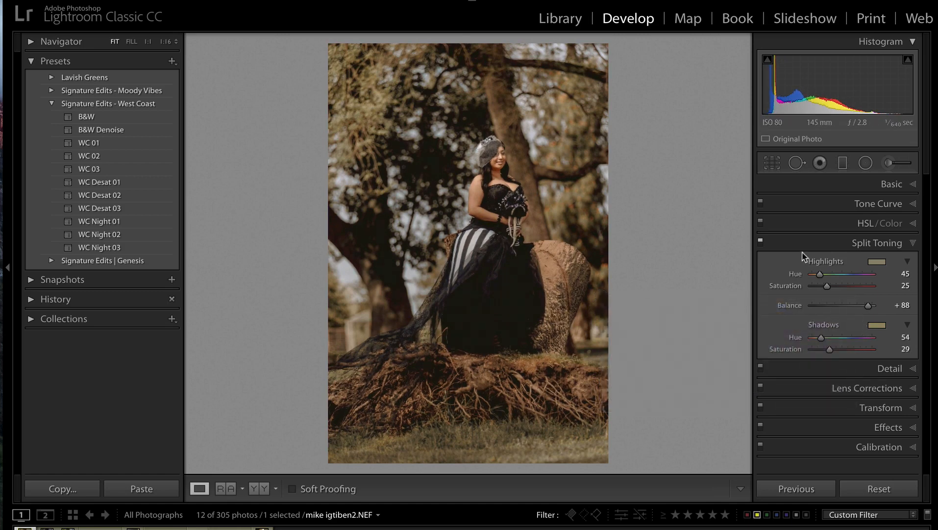
drag(824, 349, 820, 349)
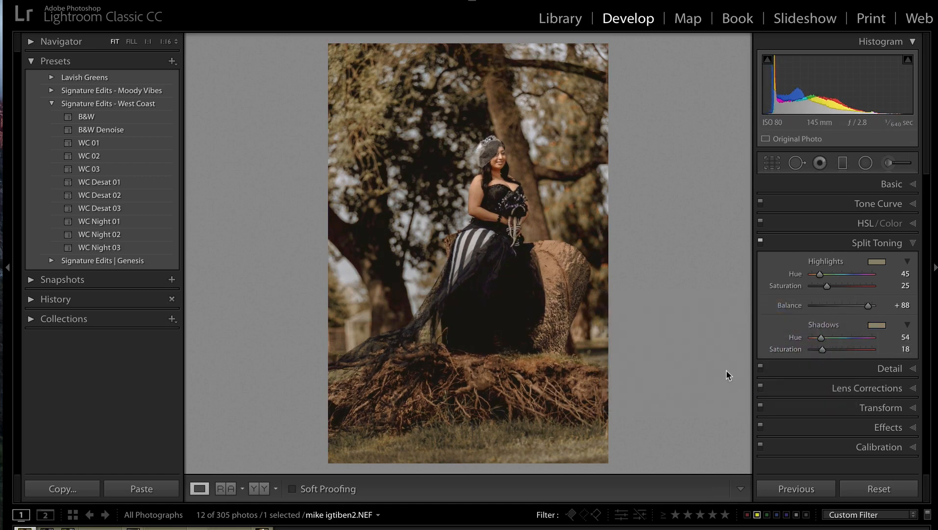
Step: Lower the exposure to −1.40 and set the luminance noise reduction to 17
key(minus)
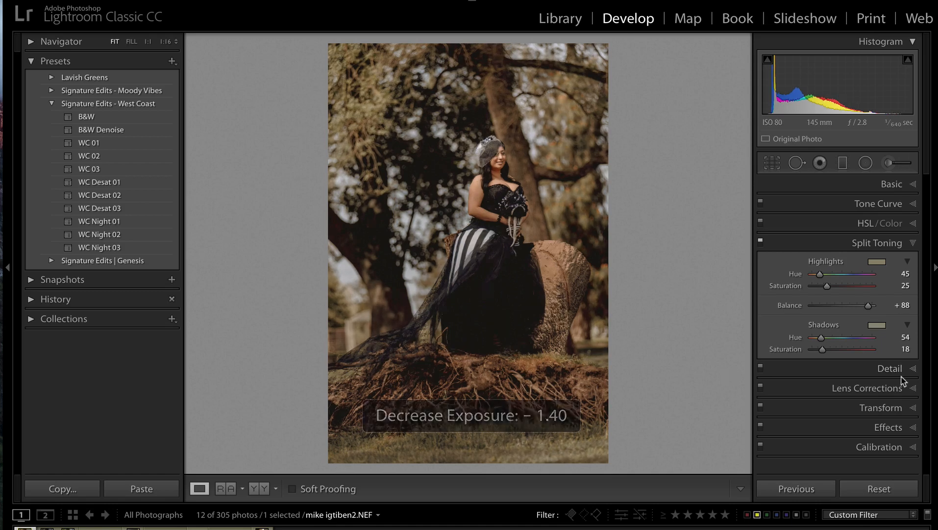
click(888, 427)
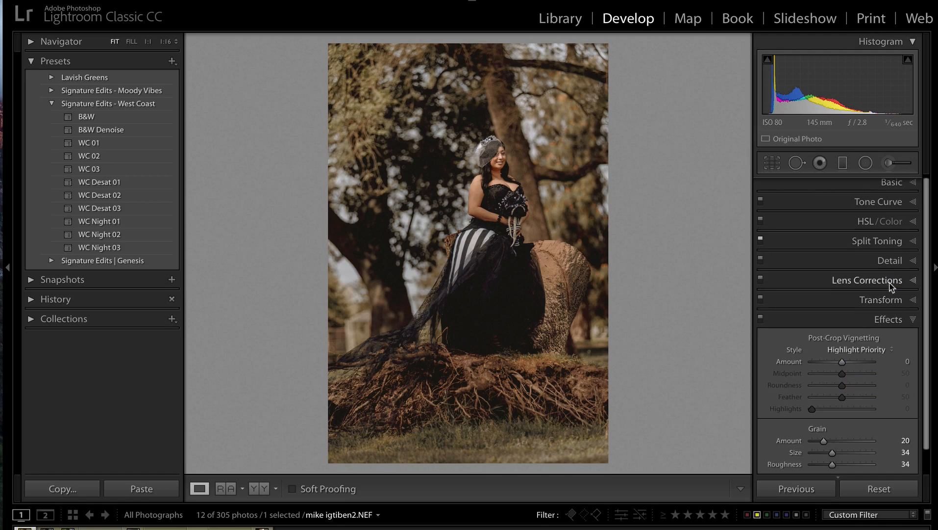
click(899, 267)
drag(813, 362, 828, 362)
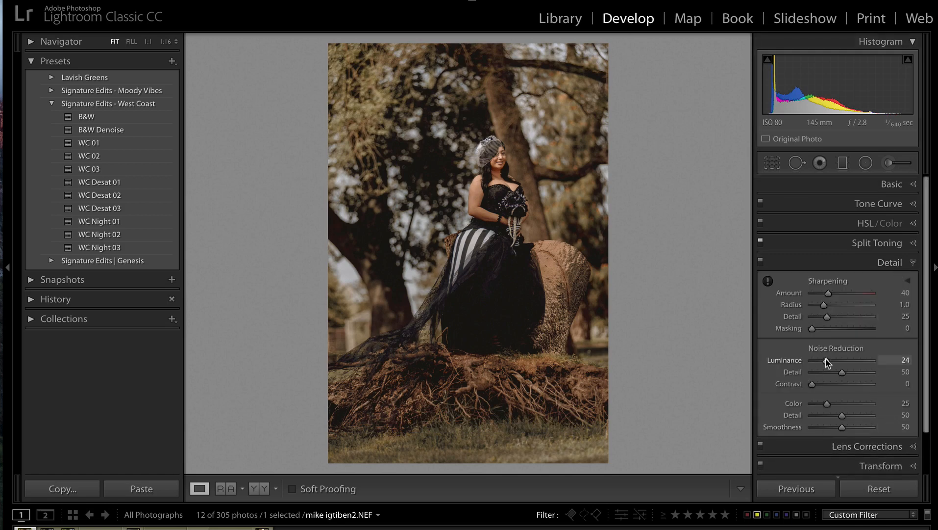
Step: Draw a large radial filter centred on the bride using the 15 Brooding Dehaze Darken effect
click(865, 162)
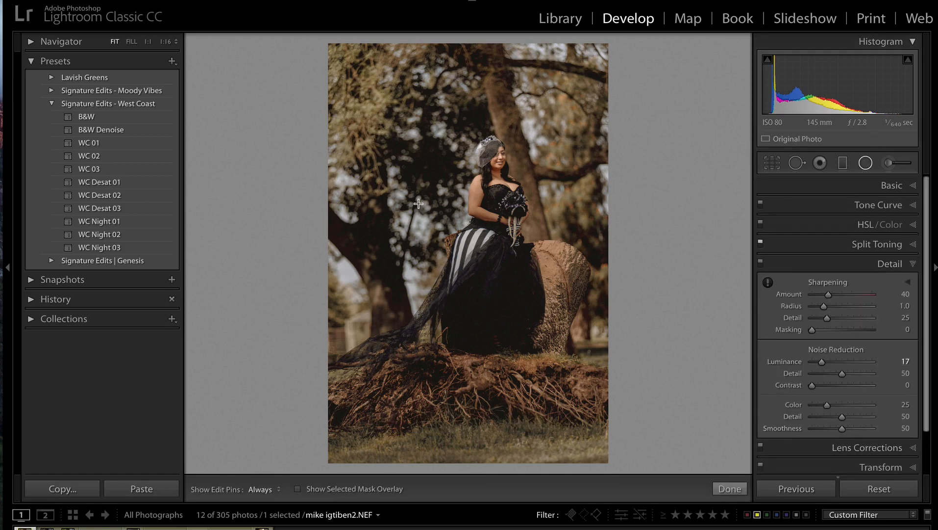
click(839, 206)
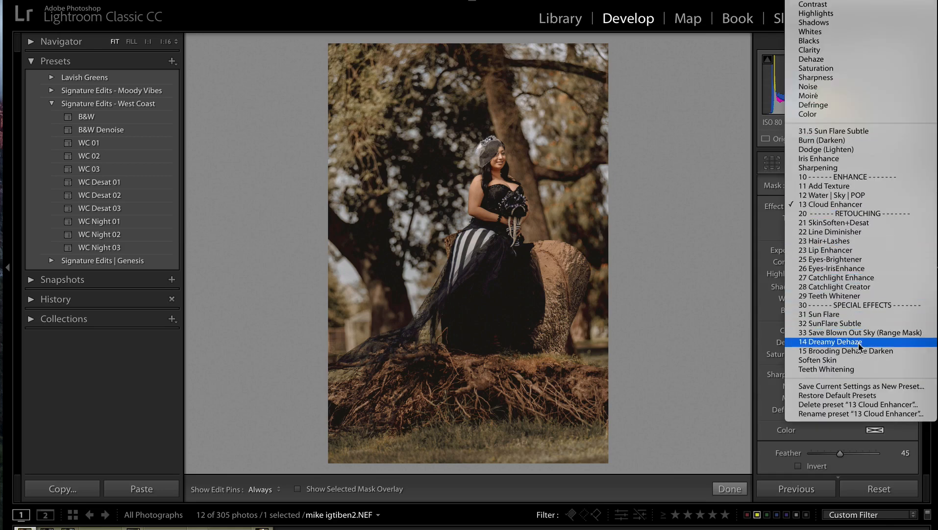
click(832, 344)
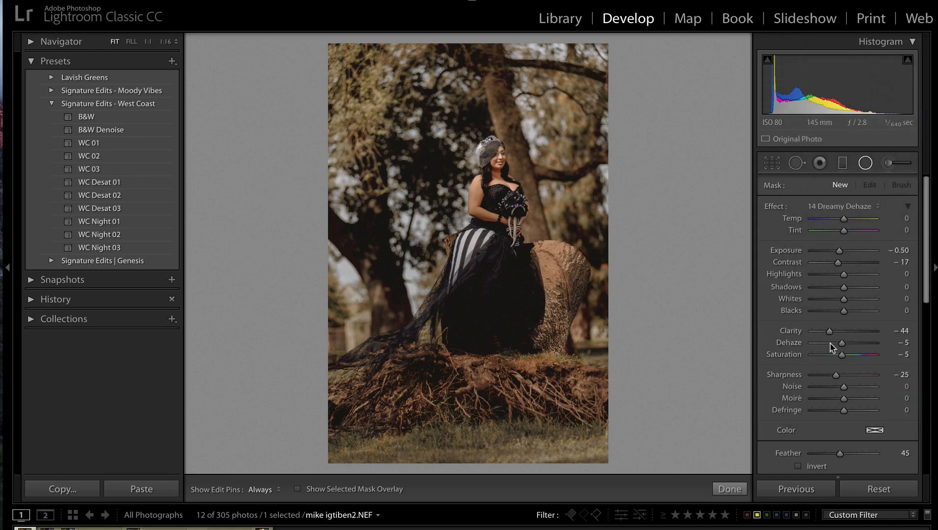
click(839, 206)
click(842, 215)
drag(466, 216, 488, 228)
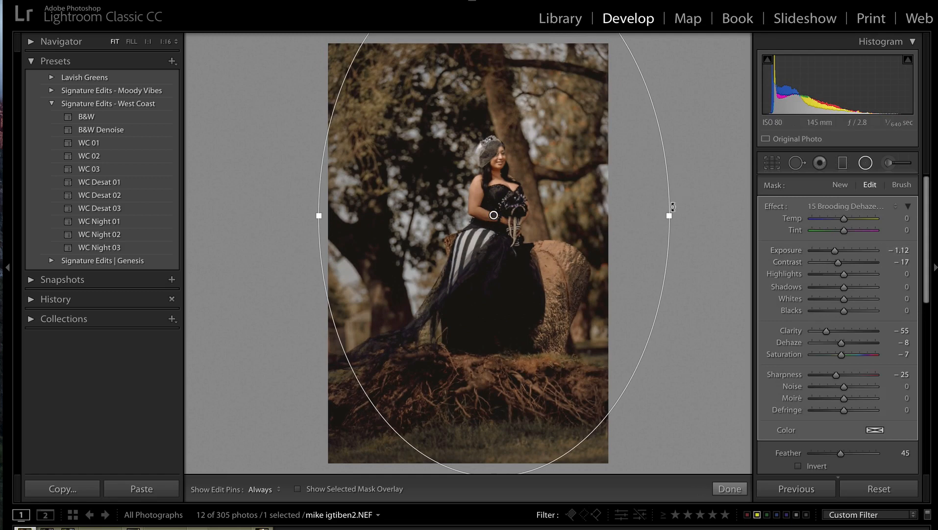
Step: Reshape and reposition the radial filter into a narrower upright ellipse enclosing the bride from above her head to the roots below her dress
drag(670, 213, 571, 212)
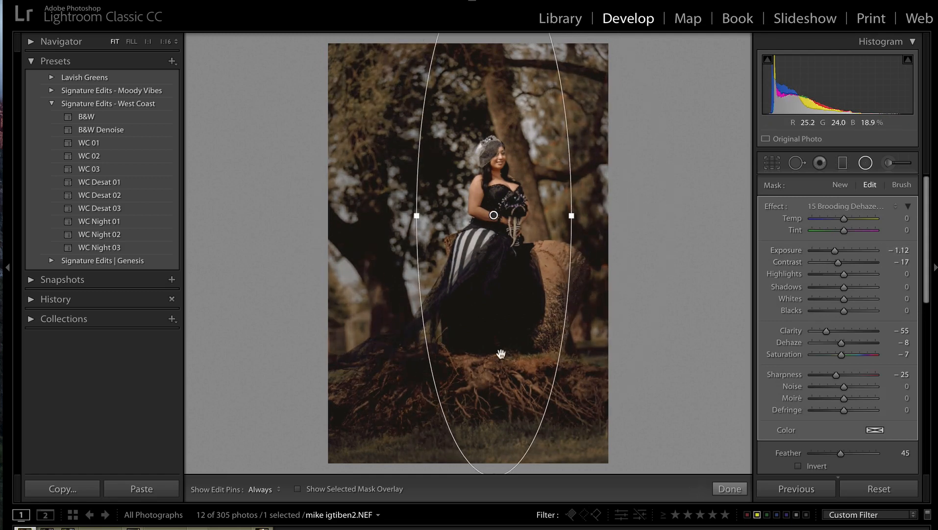
drag(501, 362, 500, 236)
drag(494, 357, 494, 205)
drag(512, 71, 512, 153)
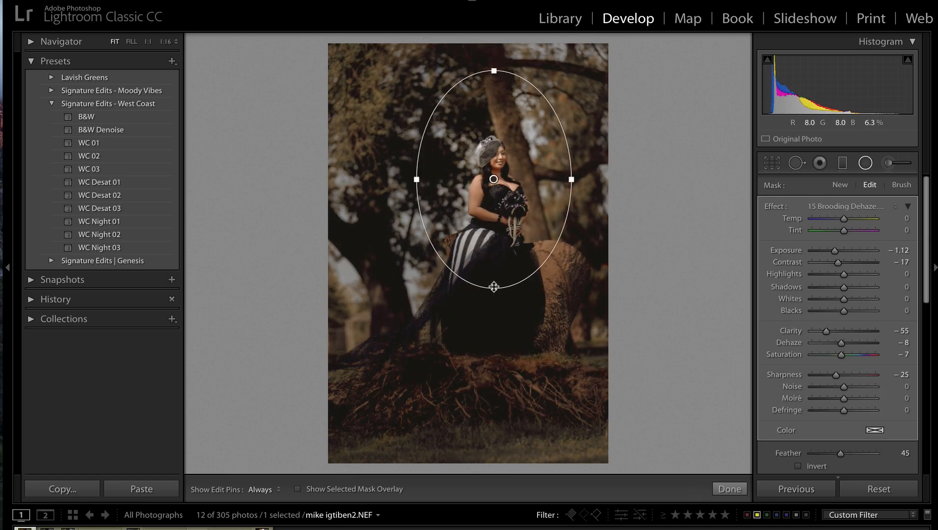
drag(495, 285, 500, 377)
drag(488, 306, 488, 328)
drag(571, 201, 604, 202)
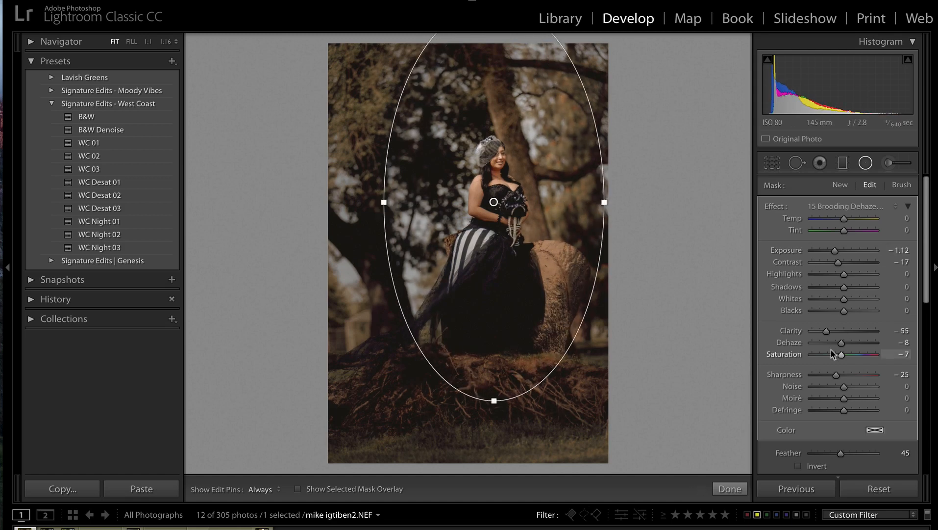
Step: Soften the edge of the bride's radial filter by raising its feather to 91
scroll(836, 352, down, 4)
scroll(833, 350, down, 2)
scroll(839, 319, up, 9)
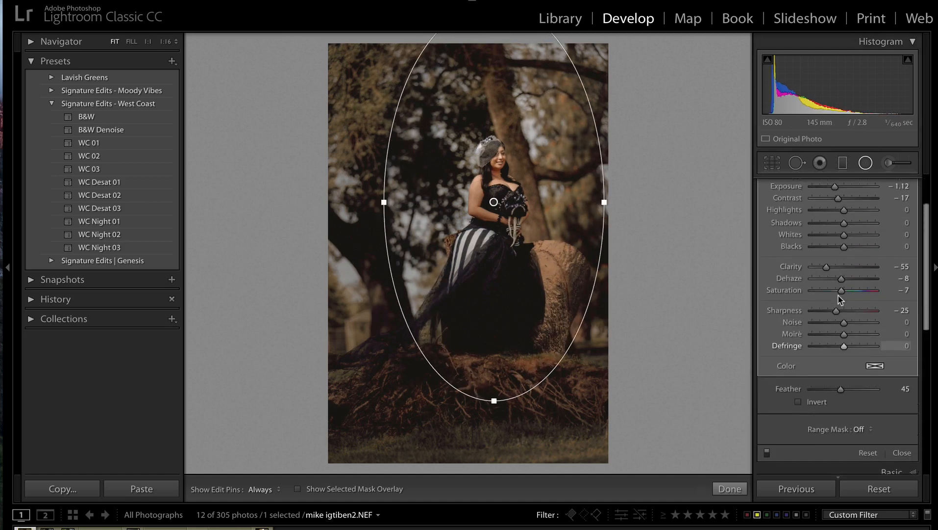
scroll(841, 299, up, 2)
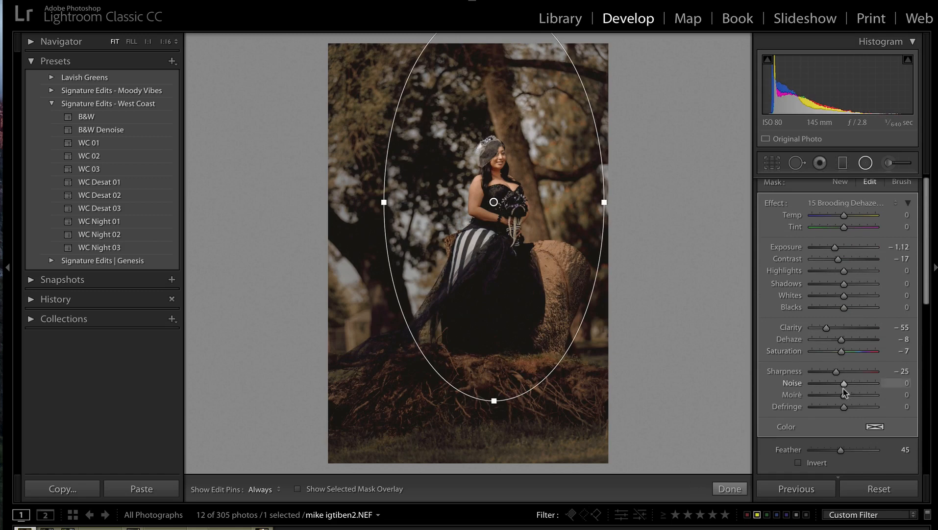
scroll(844, 402, down, 1)
scroll(845, 410, down, 1)
click(864, 423)
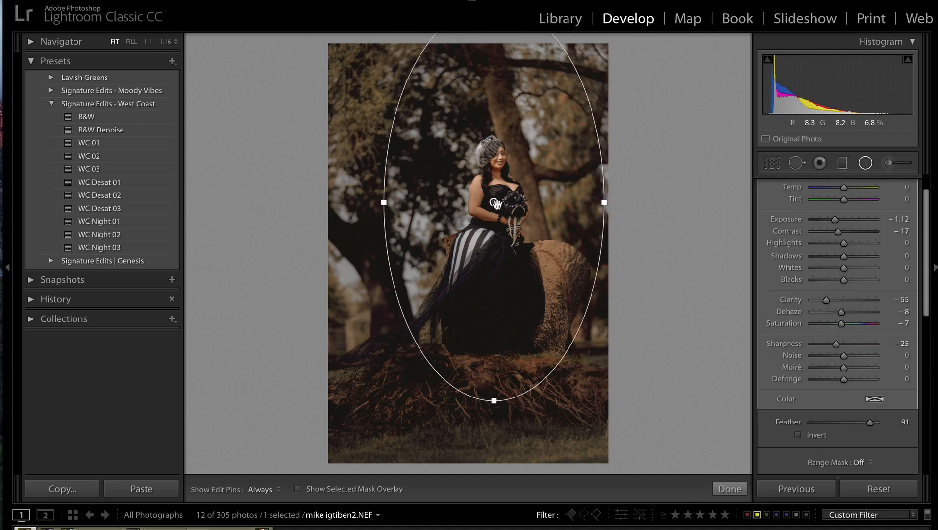
Step: Check the bride photo without its radial filter, restore the filter, and reduce its overall effect amount to 17
key(Delete)
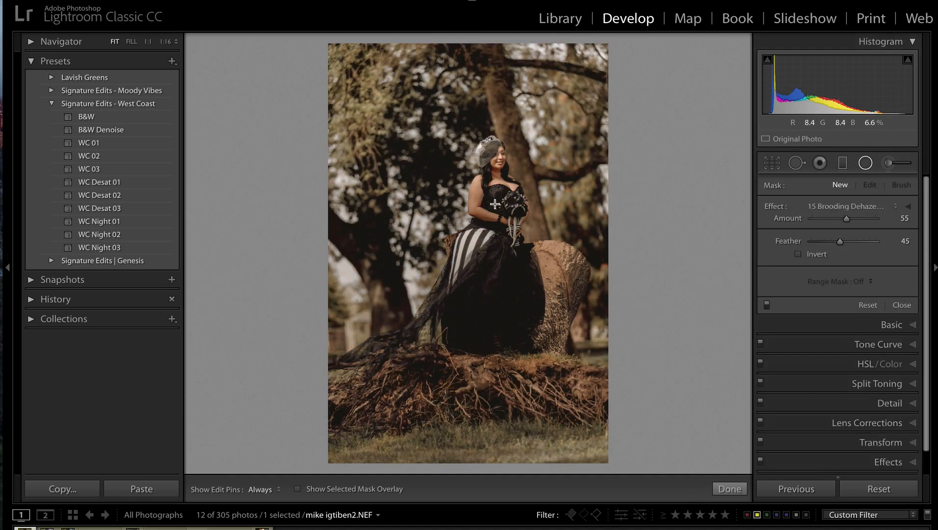
key(ctrl+z)
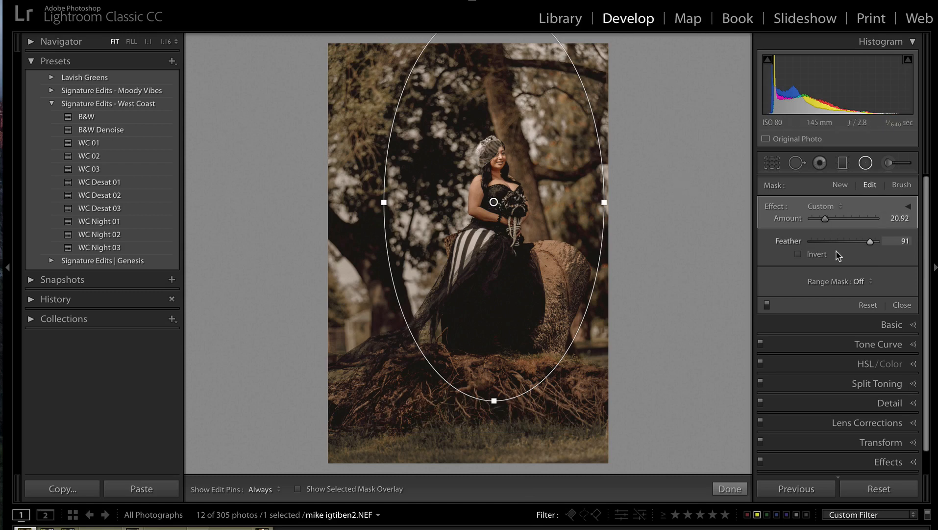
click(909, 207)
click(909, 206)
mouse_move(828, 219)
mouse_down()
mouse_move(859, 222)
mouse_move(823, 224)
mouse_up()
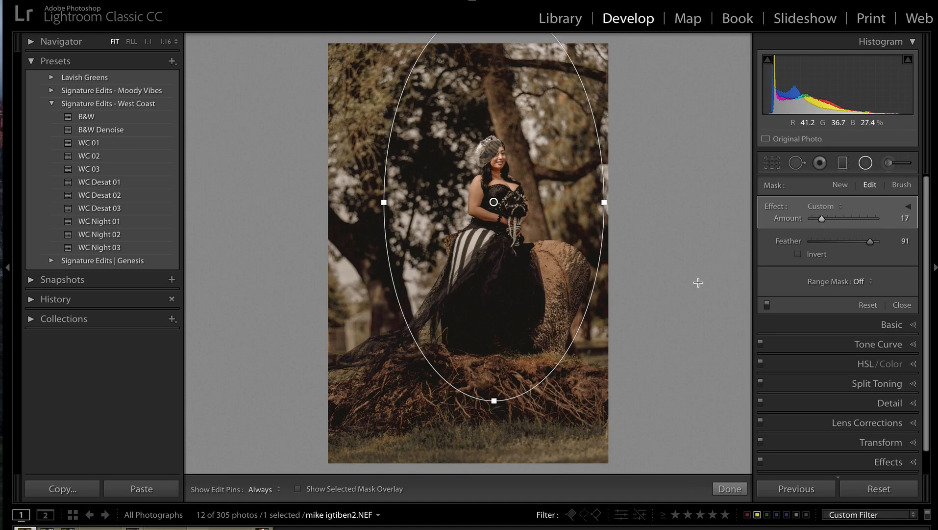
key(shift+m)
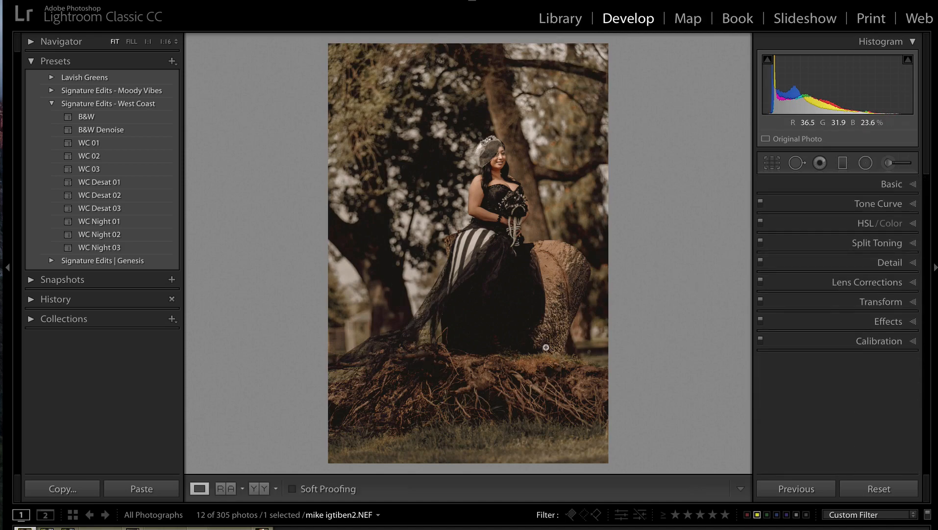
Step: Compare the edited bride photo with its unedited copy, and the moody flower-field portrait with its unedited copy
key(Right)
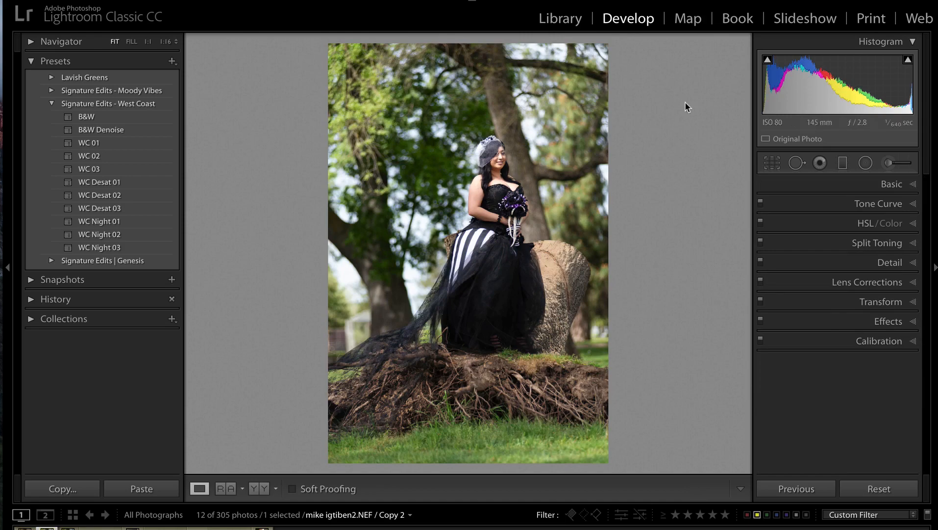
key(Left)
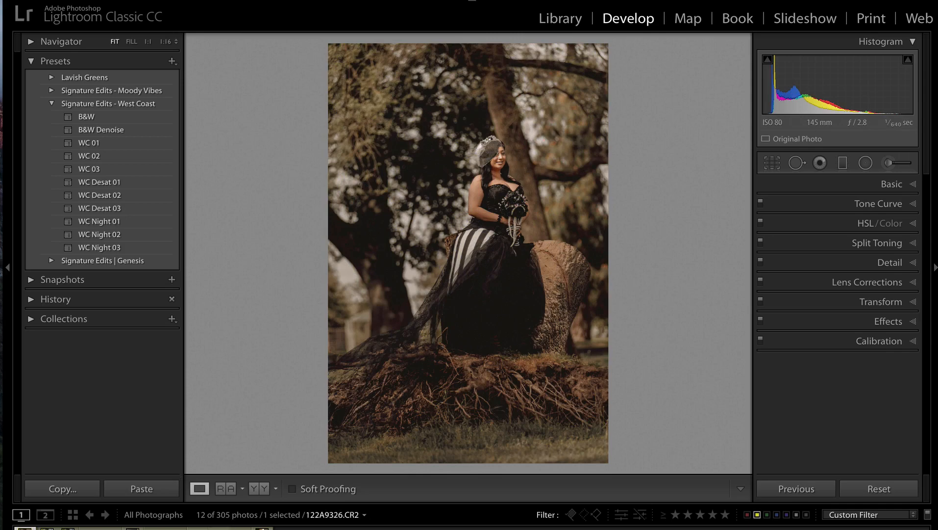
click(156, 527)
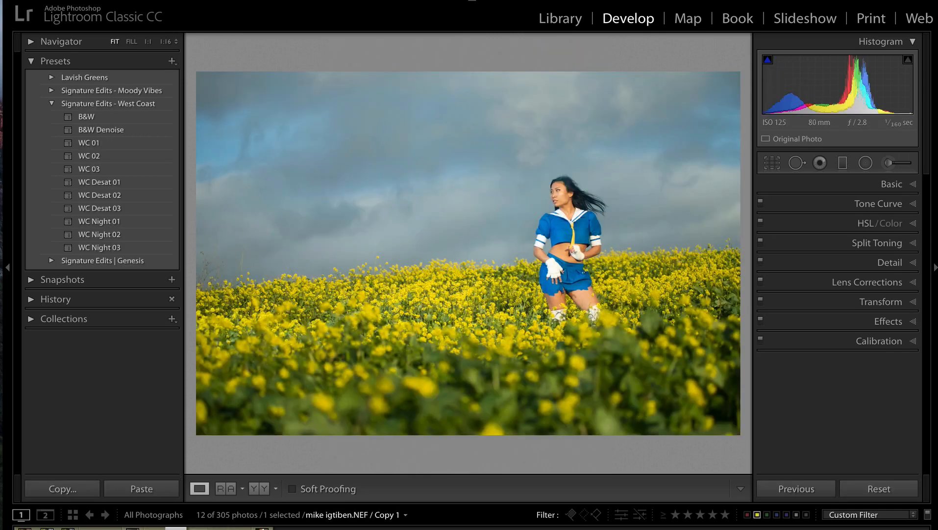
click(155, 527)
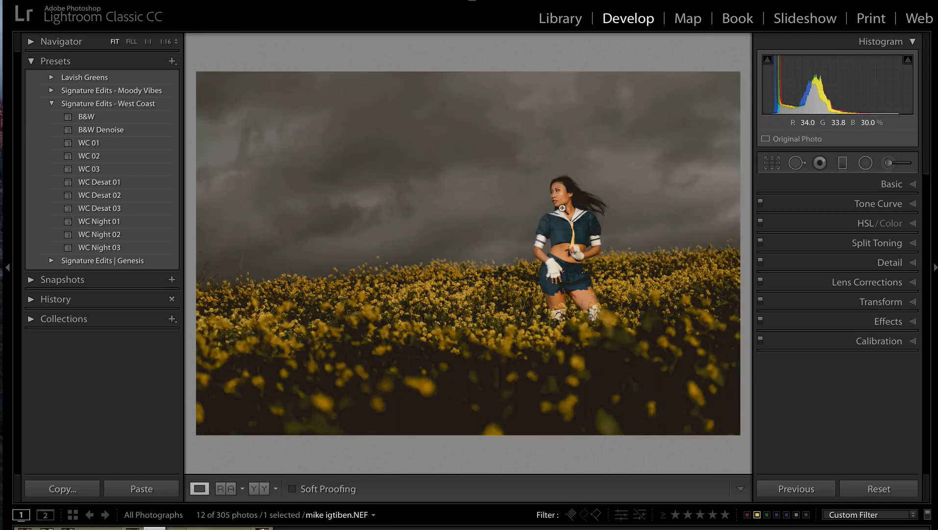
key(Right)
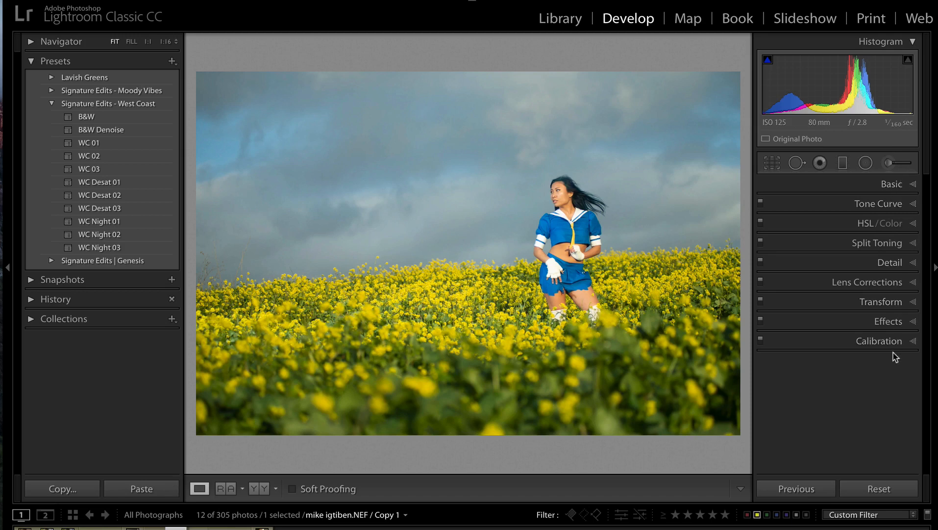
Step: Review the HSL saturation, Effects and Split Toning settings of the unedited flower-field copy, and collapse the West Coast preset group
click(903, 224)
click(821, 238)
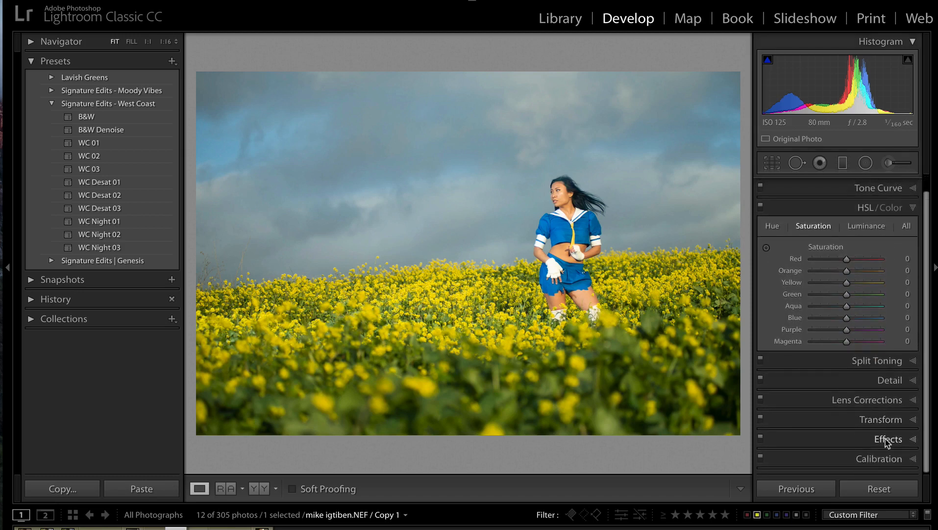
click(888, 438)
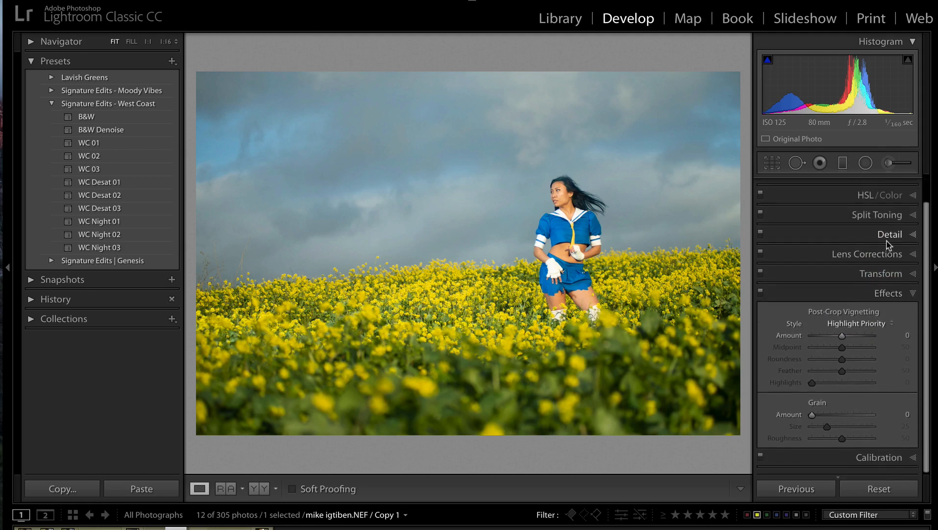
click(886, 219)
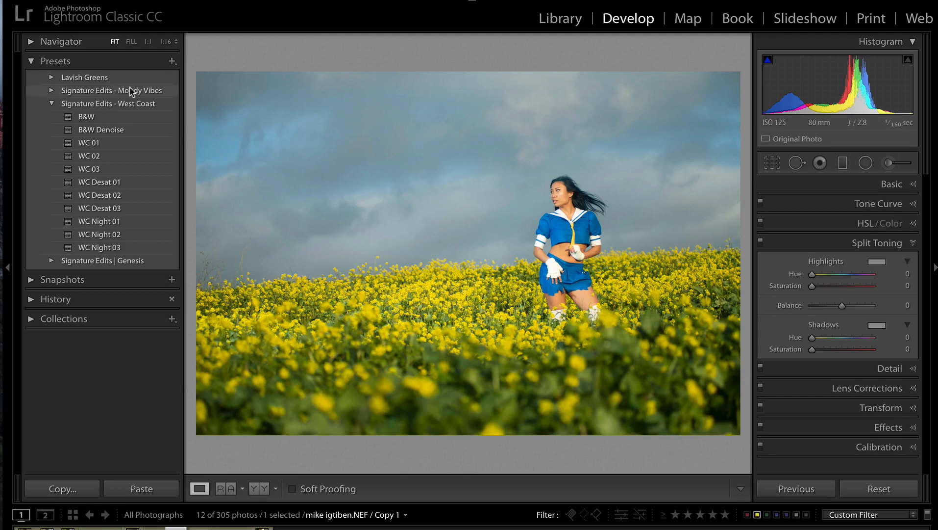
click(52, 104)
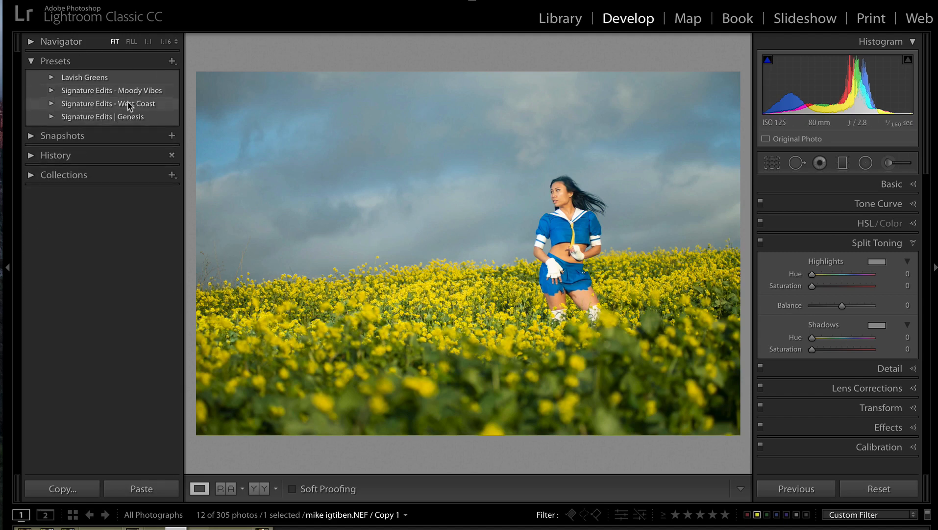